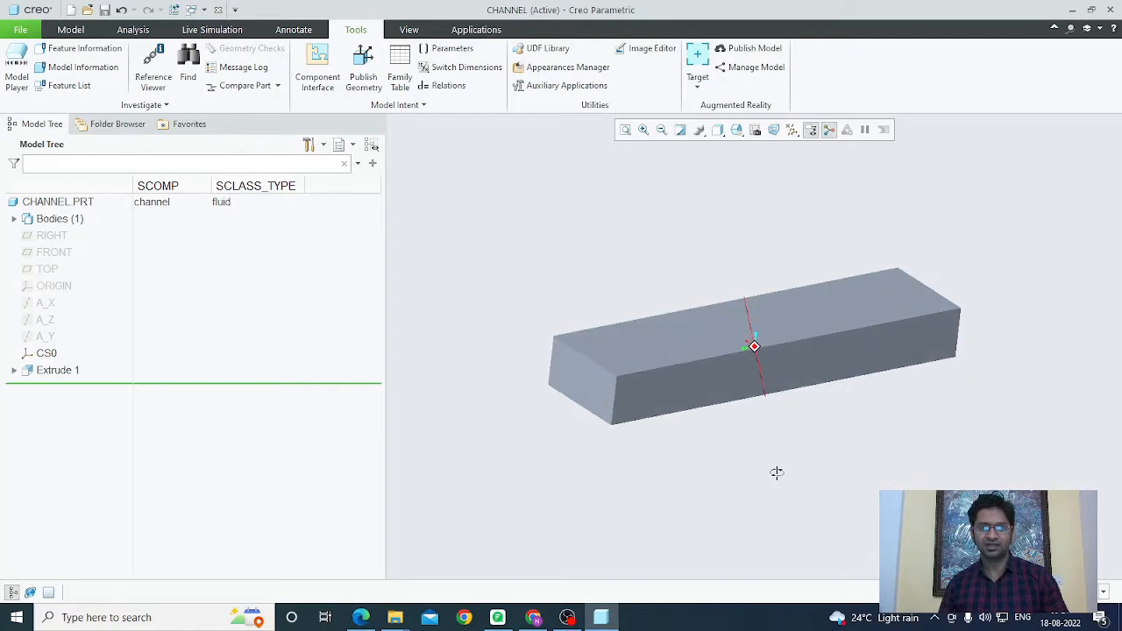
Examine the two opposite end faces of the channel block by selecting each in turn
click(581, 377)
middle_drag(872, 472, 902, 464)
click(940, 339)
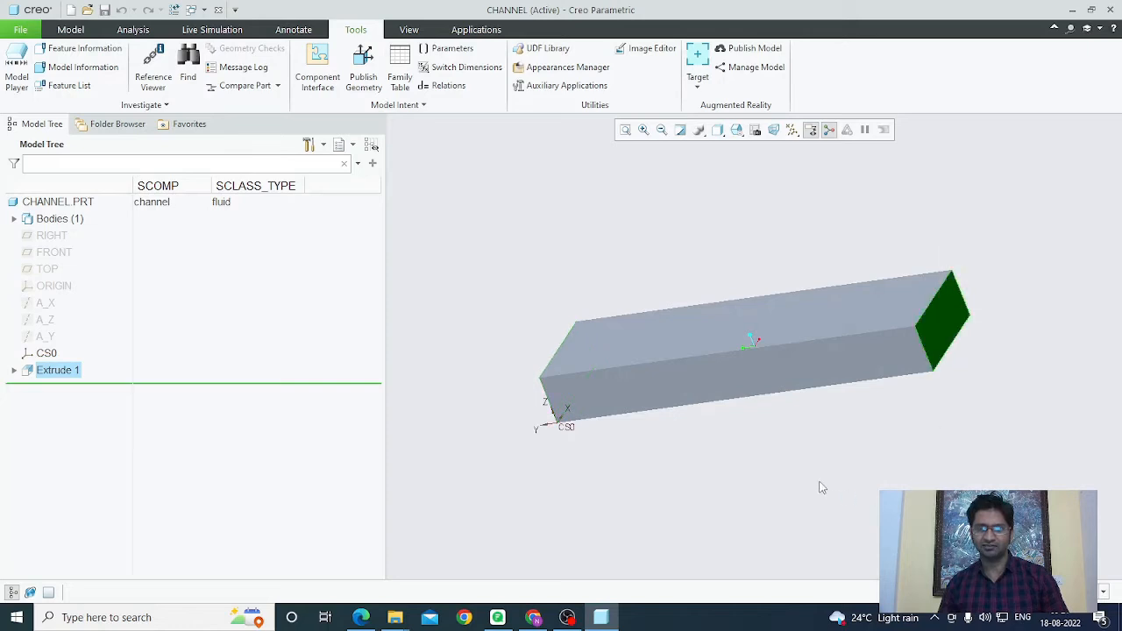
middle_drag(819, 483, 888, 479)
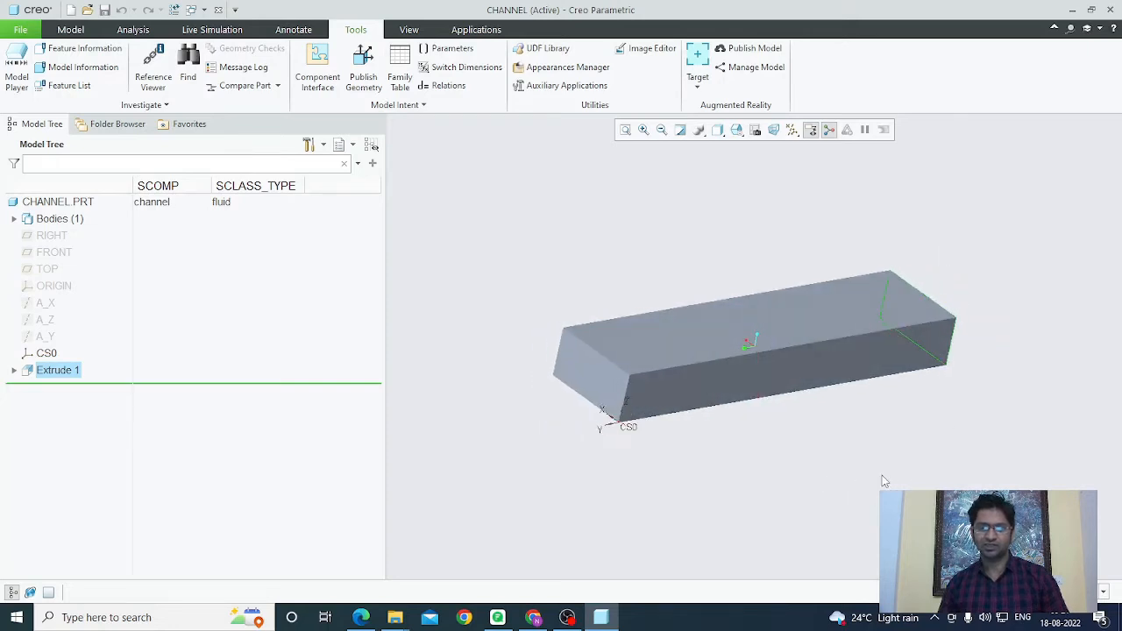
click(595, 391)
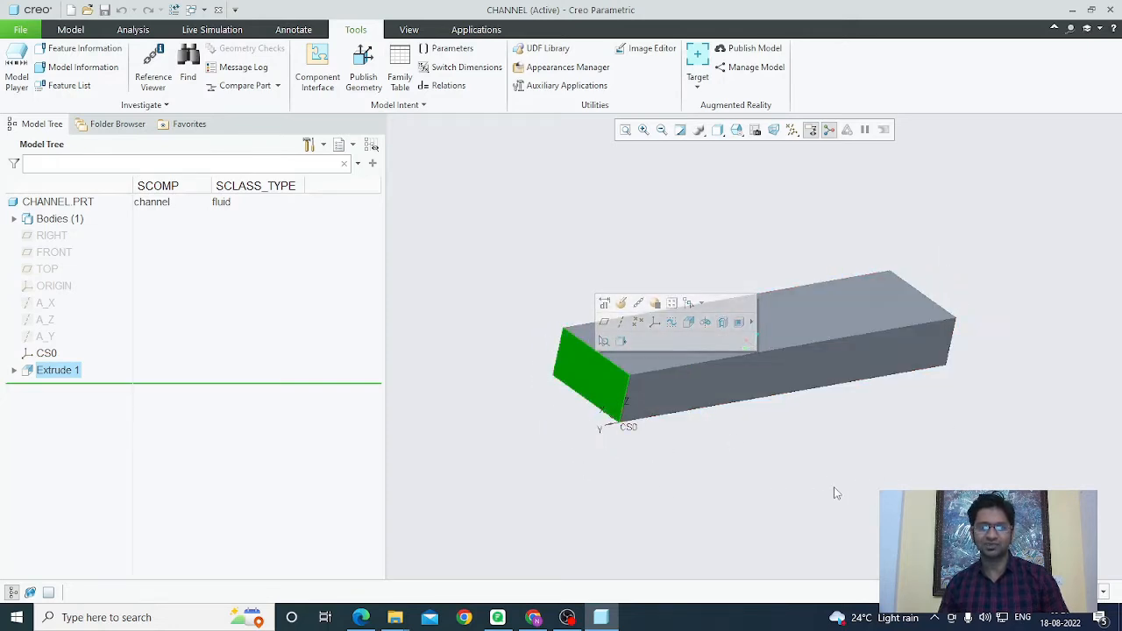
middle_drag(837, 494, 892, 447)
click(953, 335)
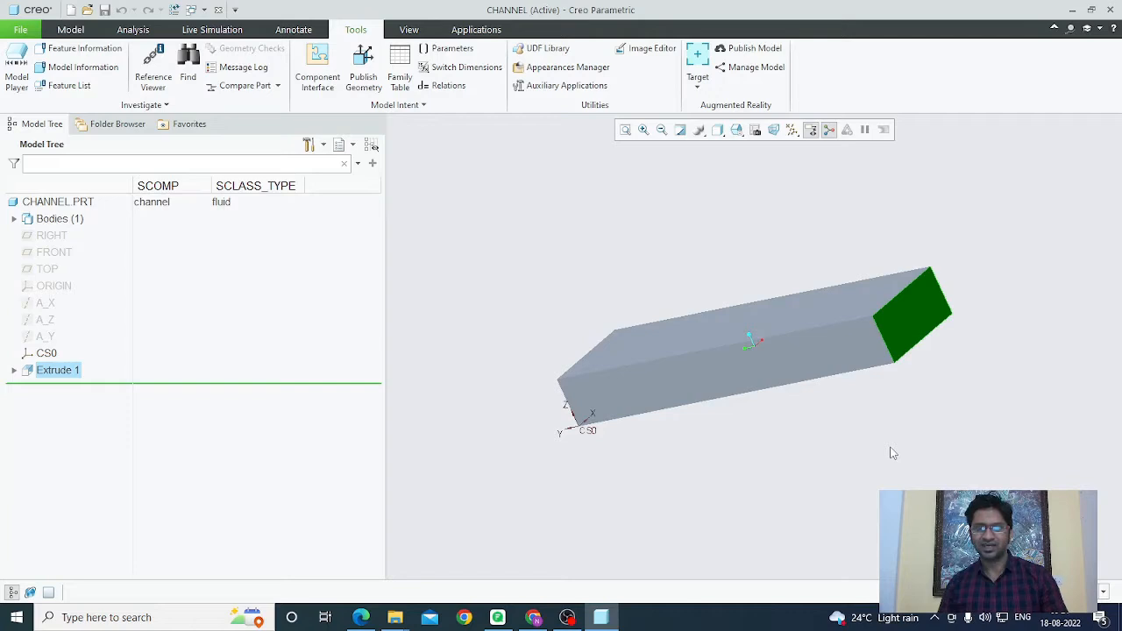
middle_drag(859, 466, 930, 451)
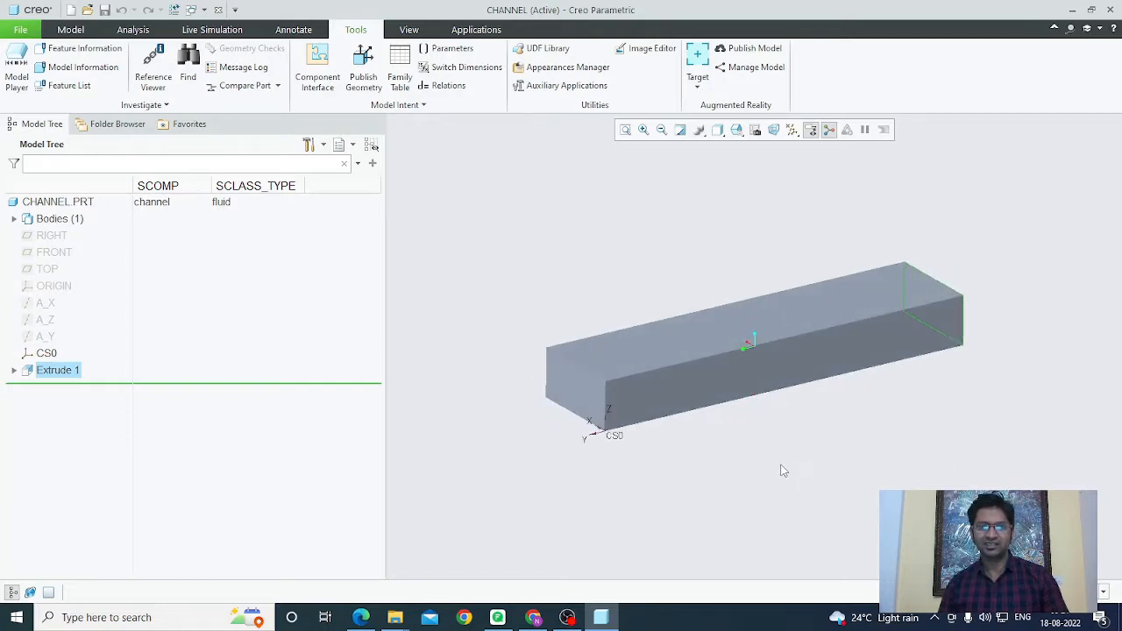
click(784, 471)
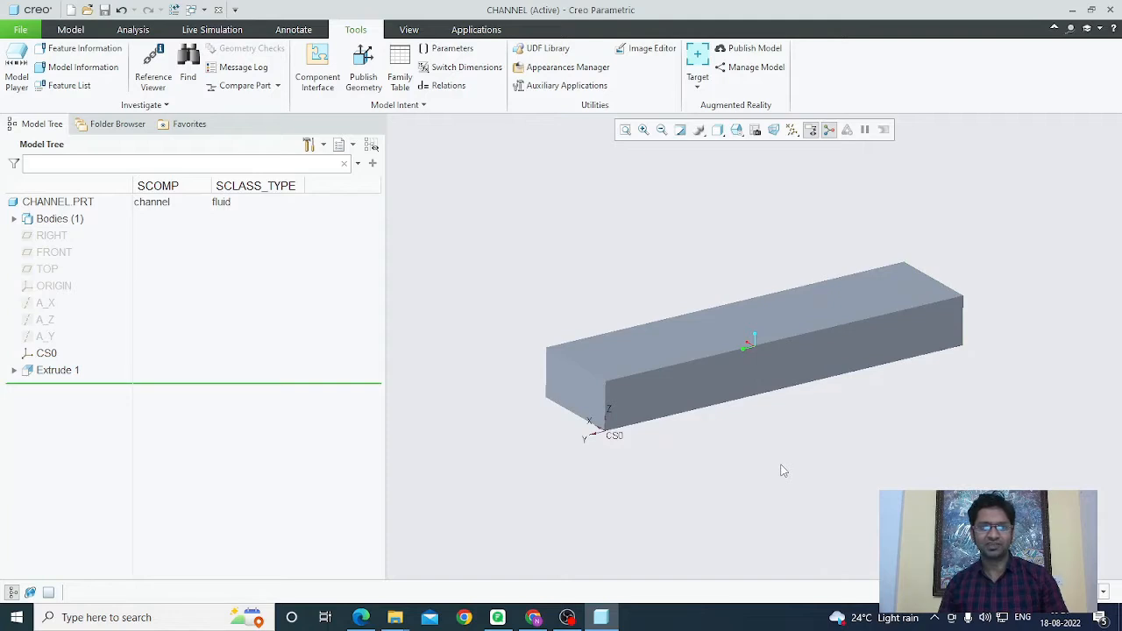
Inspect the surface-level parameters of the channel's START_SRF end face, widening the name column to show the full parameter names
click(450, 50)
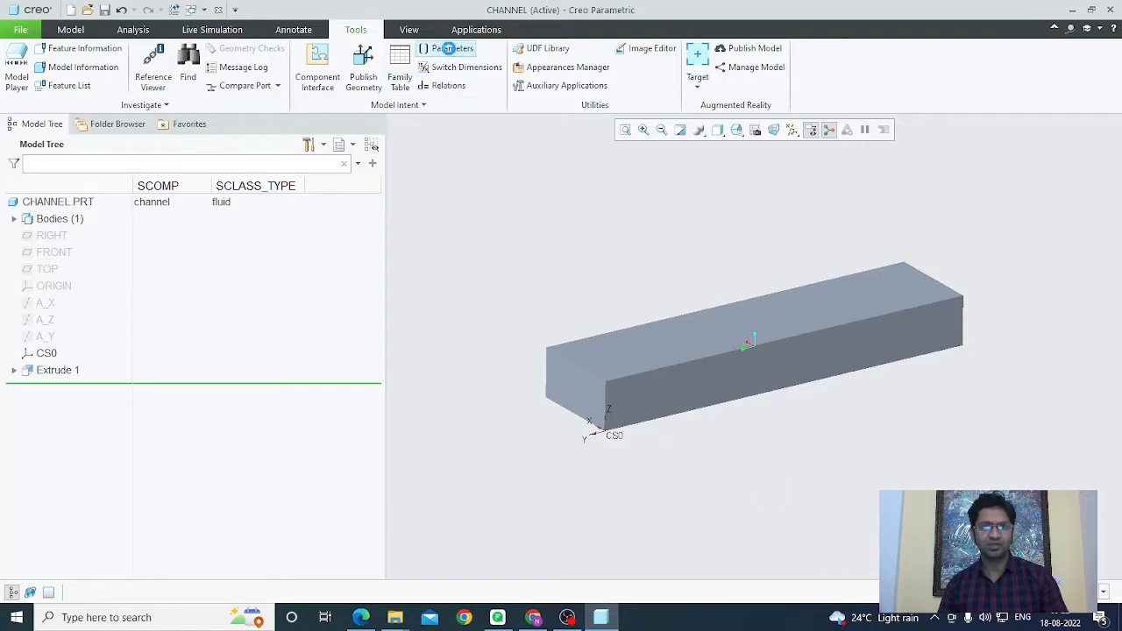
click(131, 170)
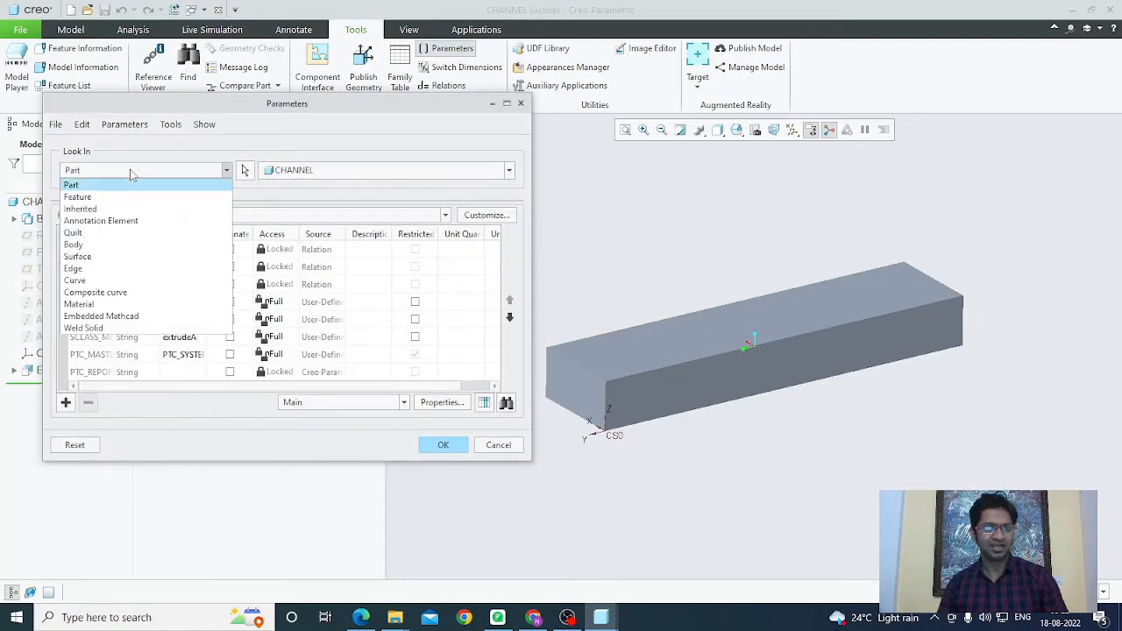
click(98, 255)
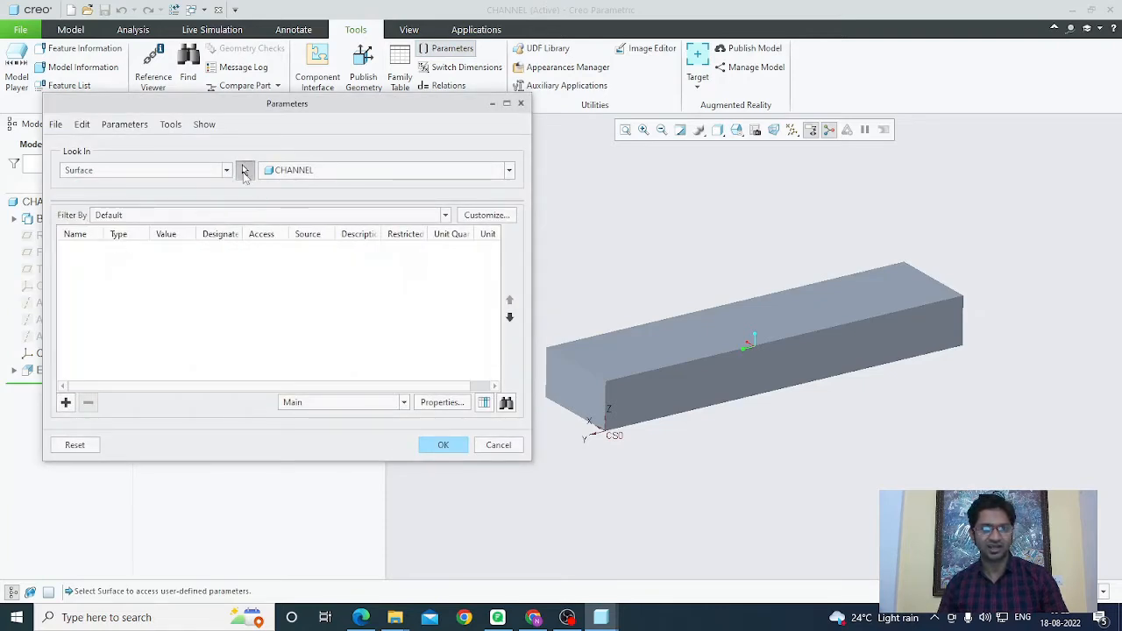
click(244, 171)
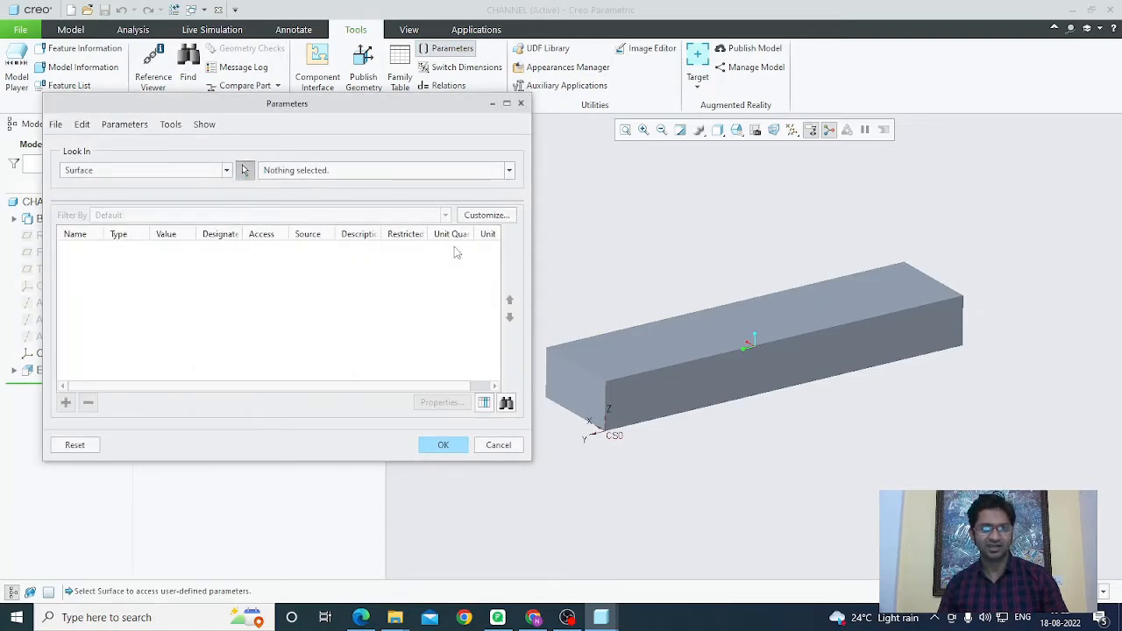
click(578, 401)
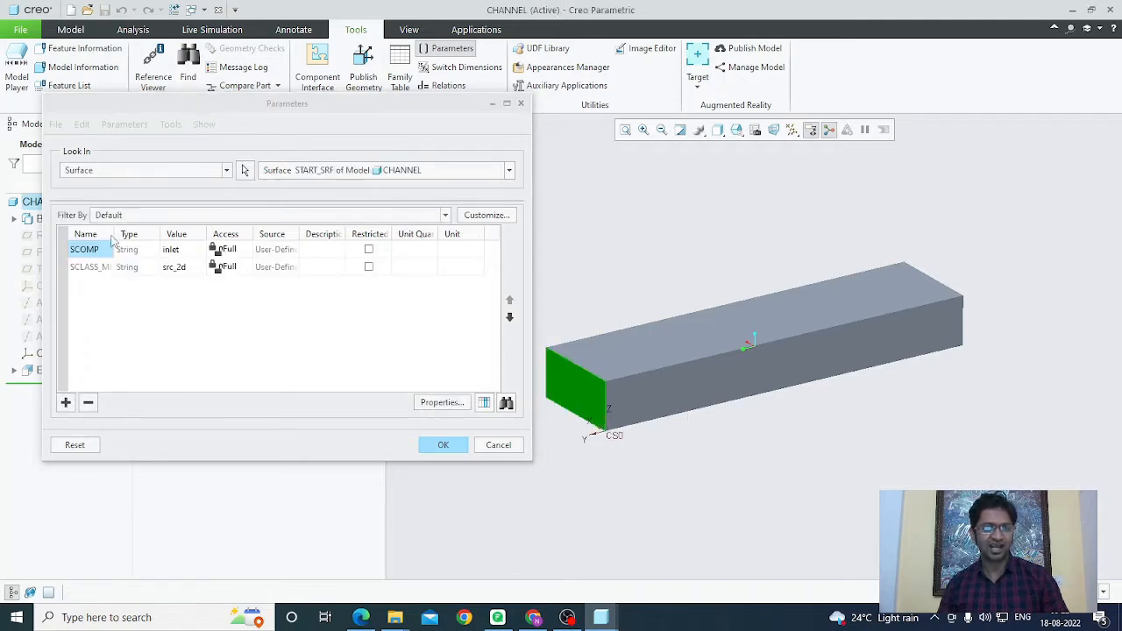
drag(112, 234, 137, 234)
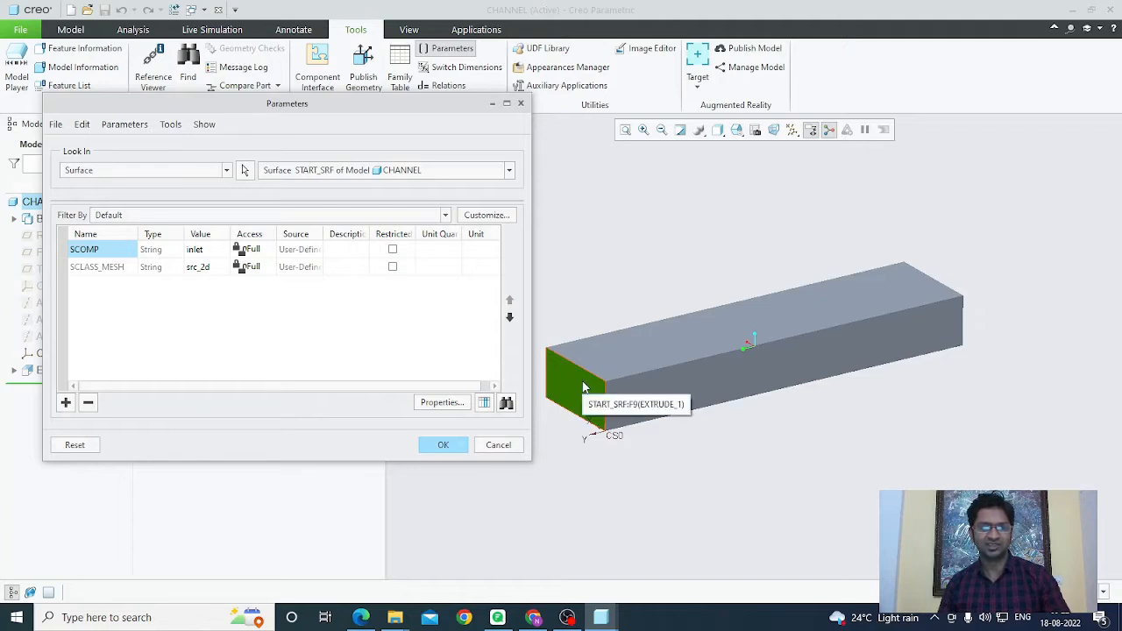
Inspect the surface parameters of the channel's opposite end face, and leave the parameter settings without changes
click(245, 170)
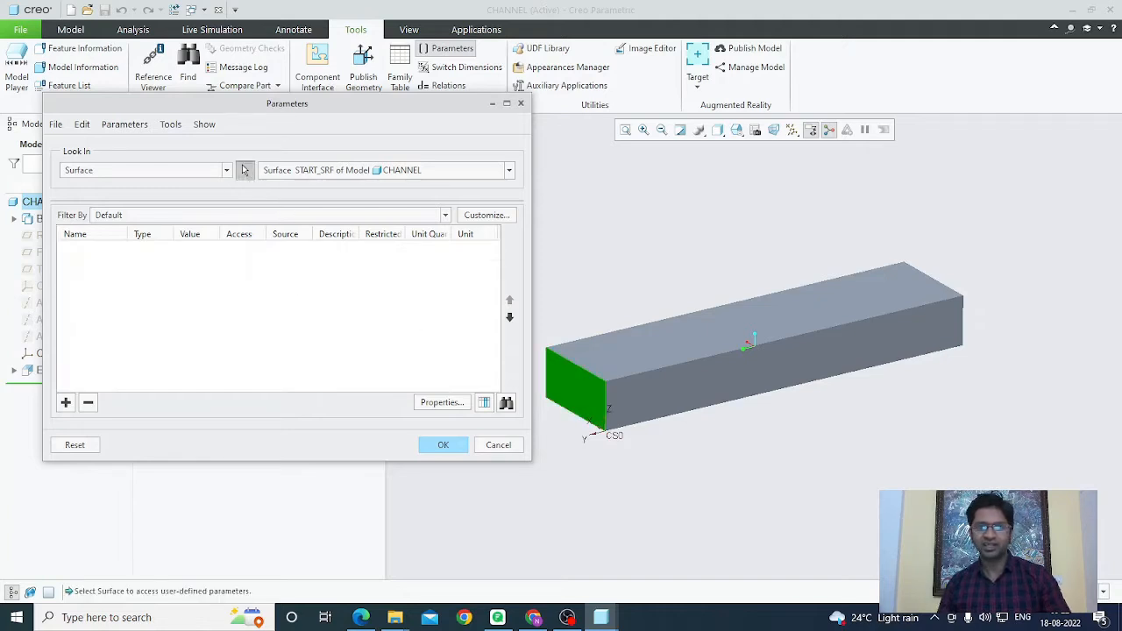
middle_drag(956, 443, 939, 356)
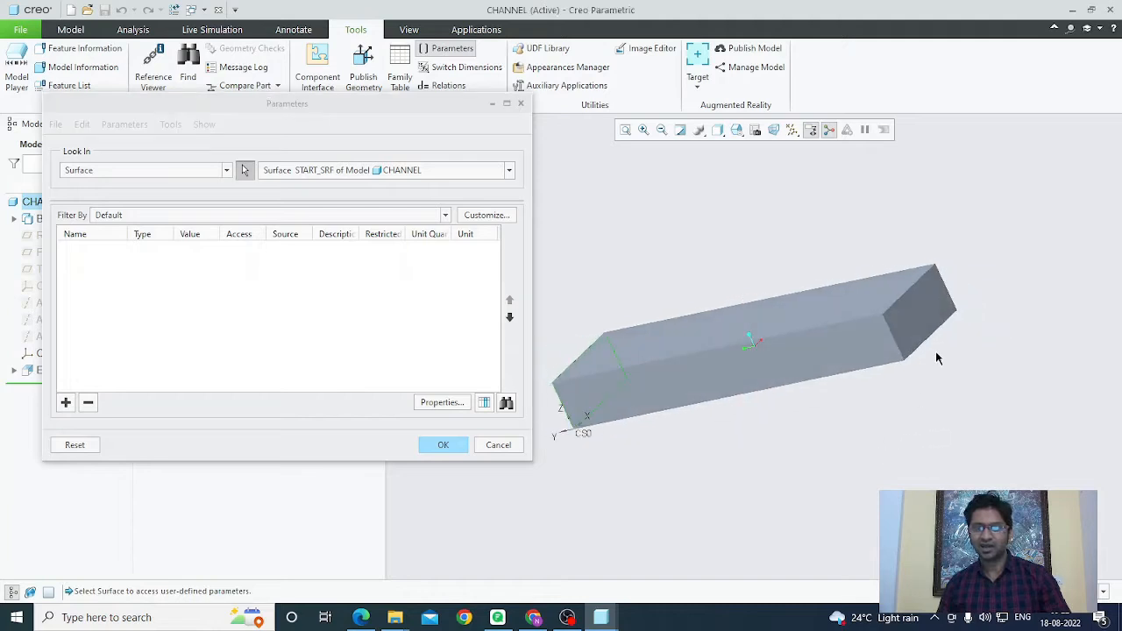
click(932, 323)
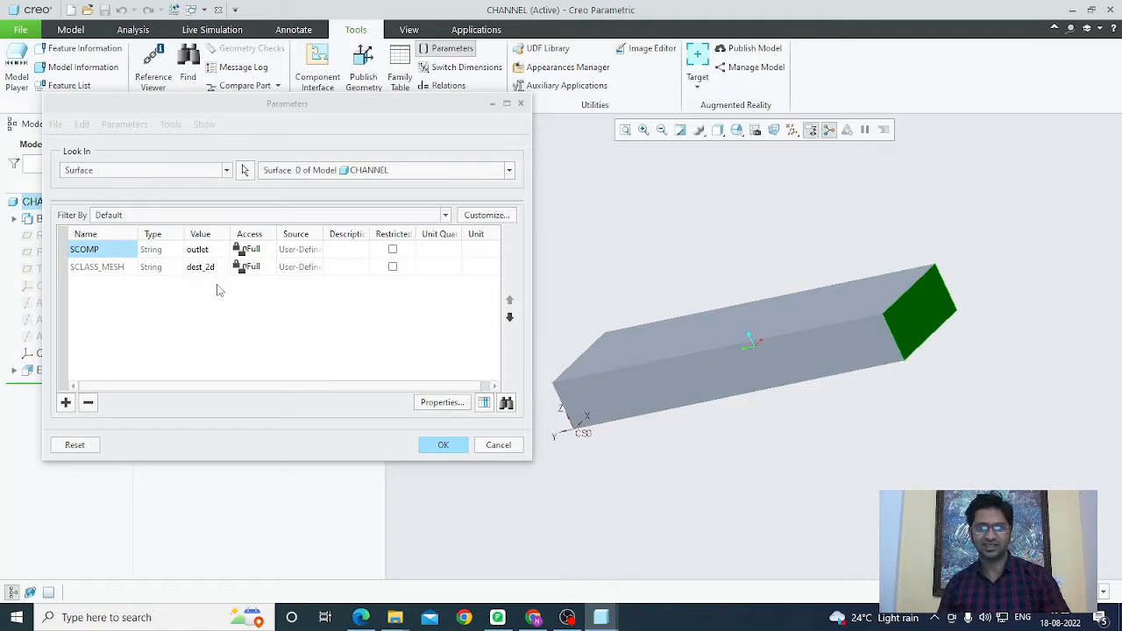
click(496, 446)
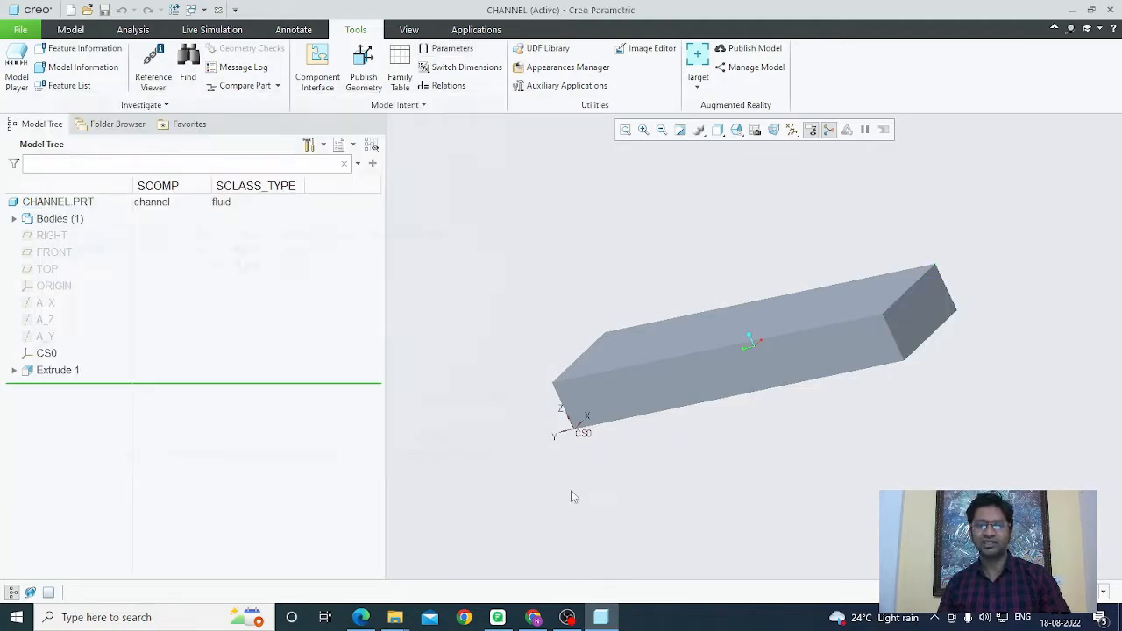
middle_drag(654, 506, 724, 496)
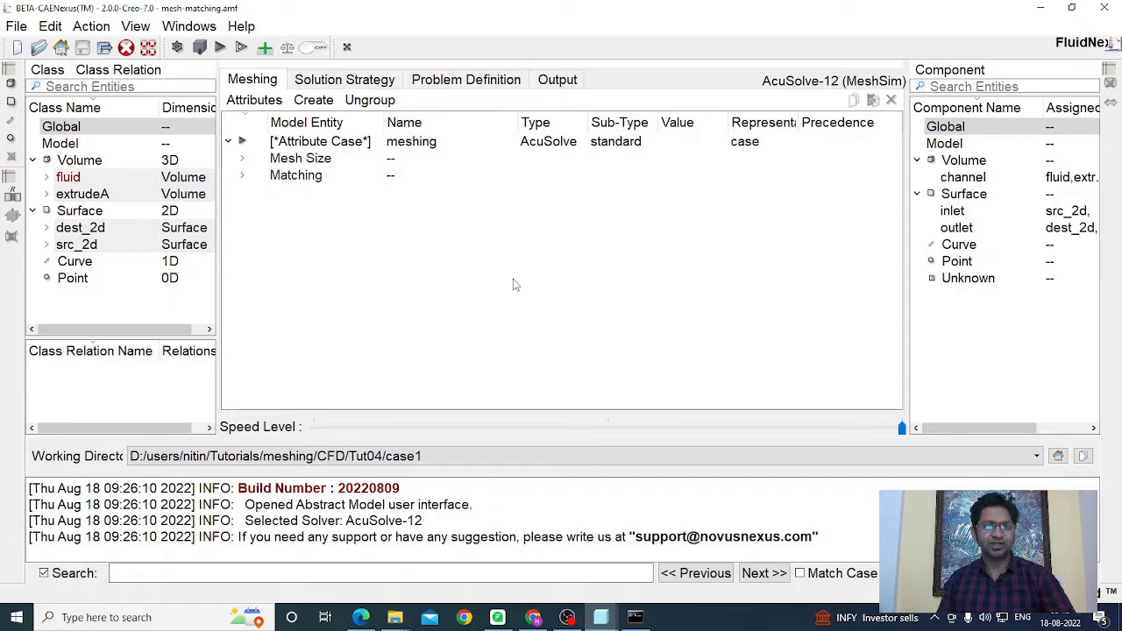
Review the meshing case's Matching attribute on src_2d and find the Matching source option for that surface class without creating one
click(243, 175)
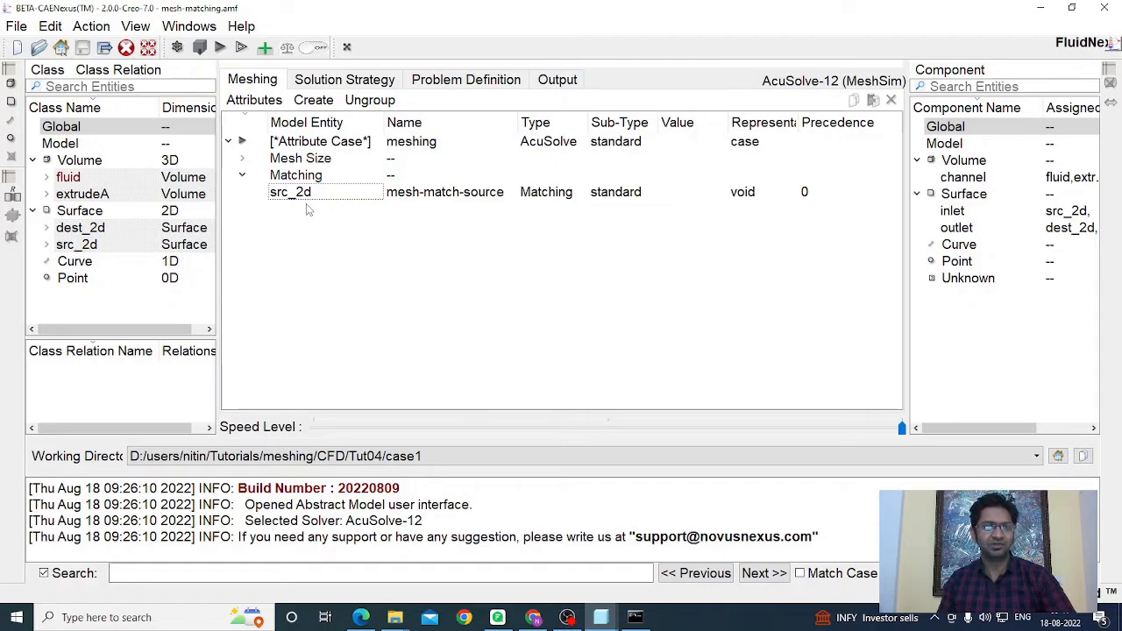
click(75, 248)
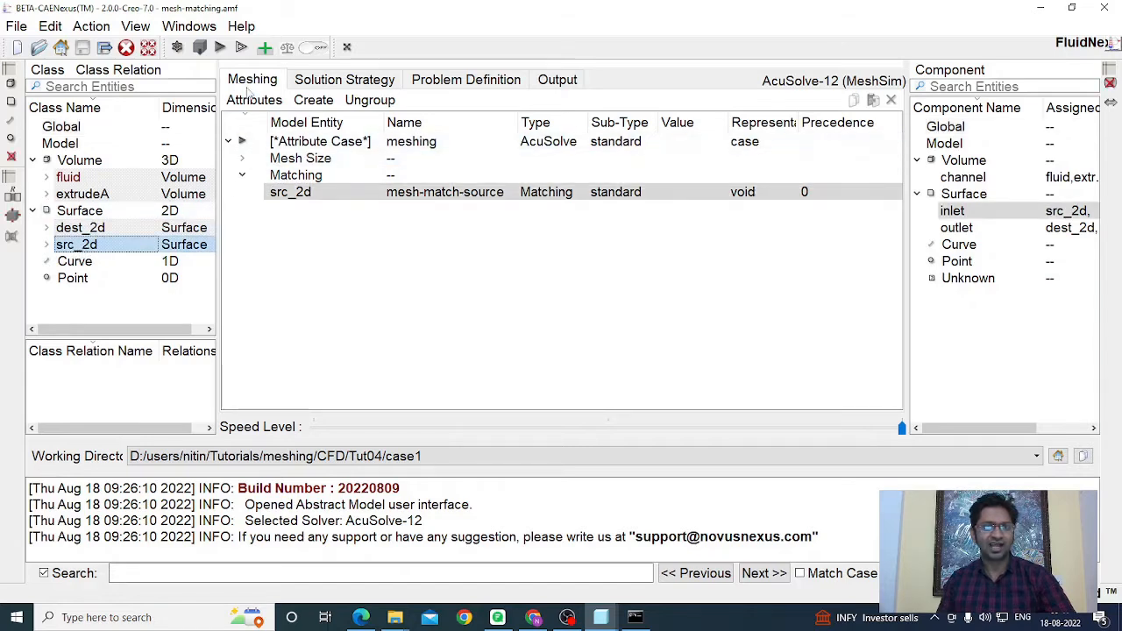
click(316, 101)
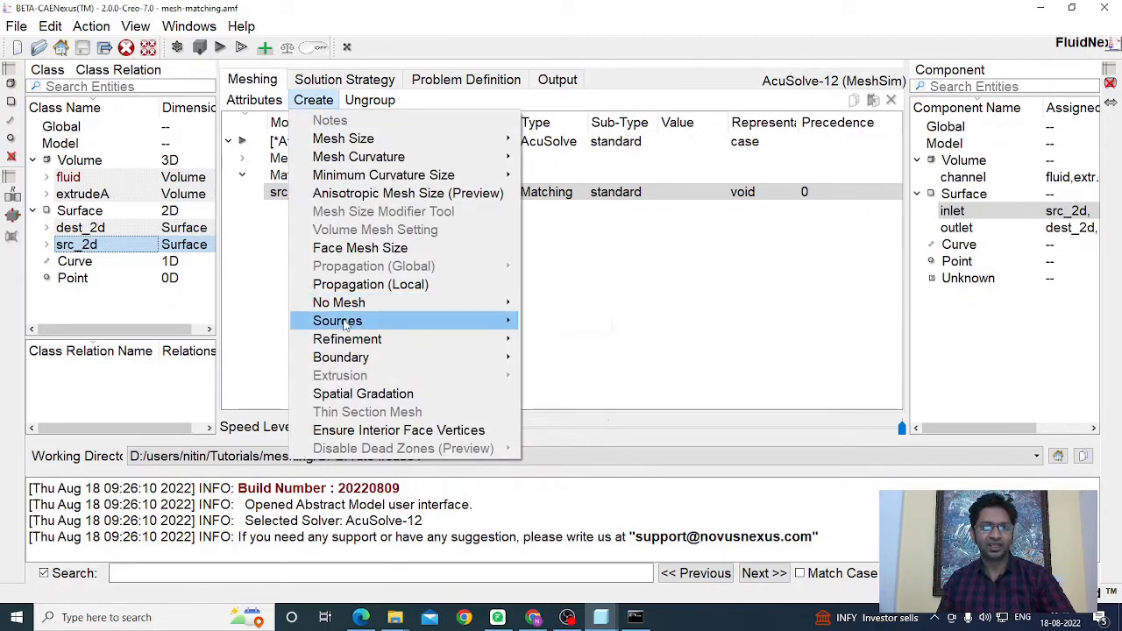
mouse_move(345, 326)
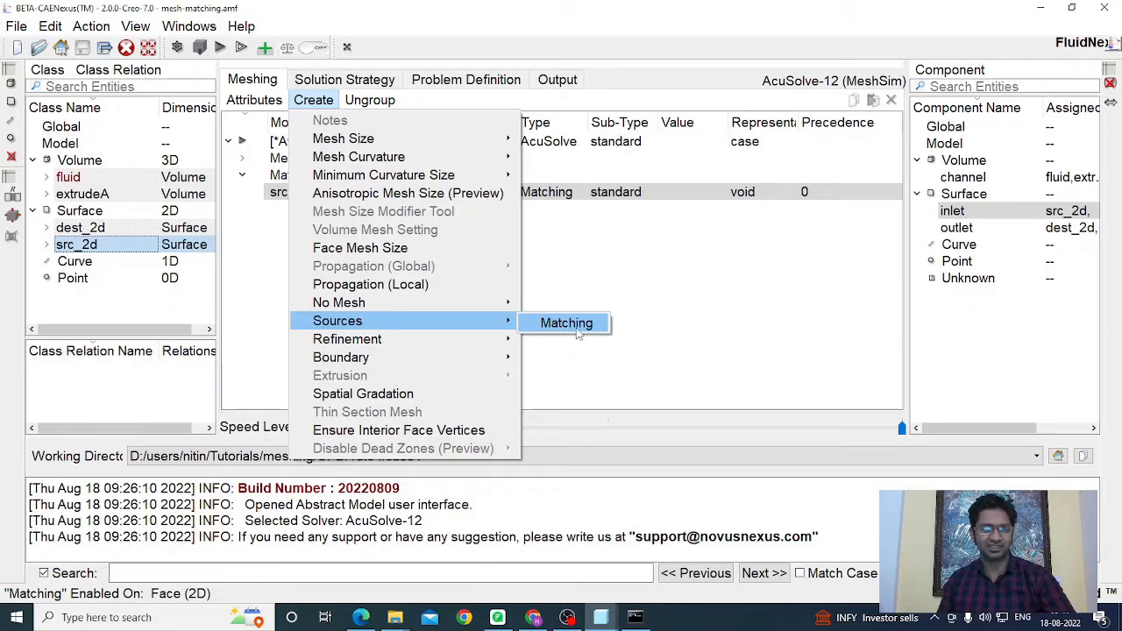
click(628, 263)
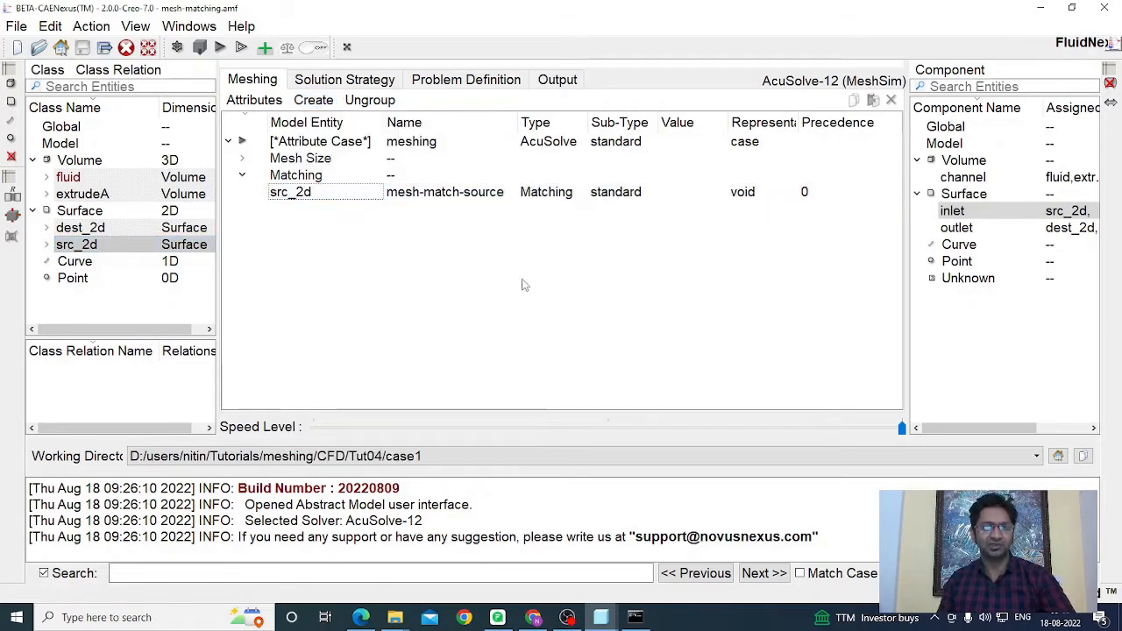
Review the mesh-match-source attribute and its list of destination components, then close its editor
double_click(312, 194)
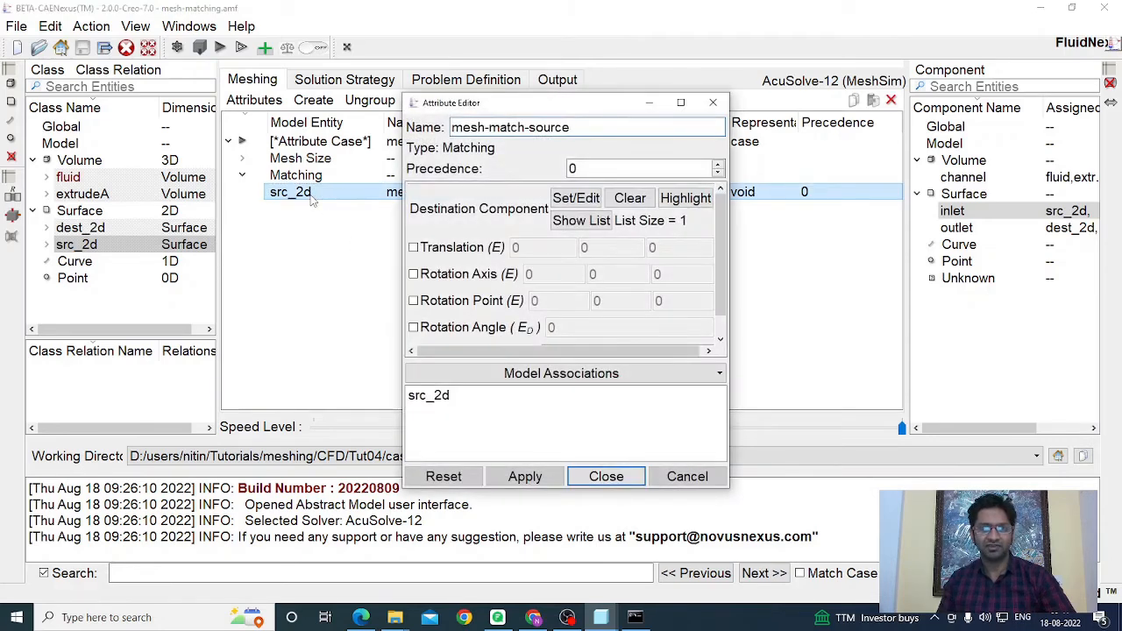
drag(604, 111, 603, 101)
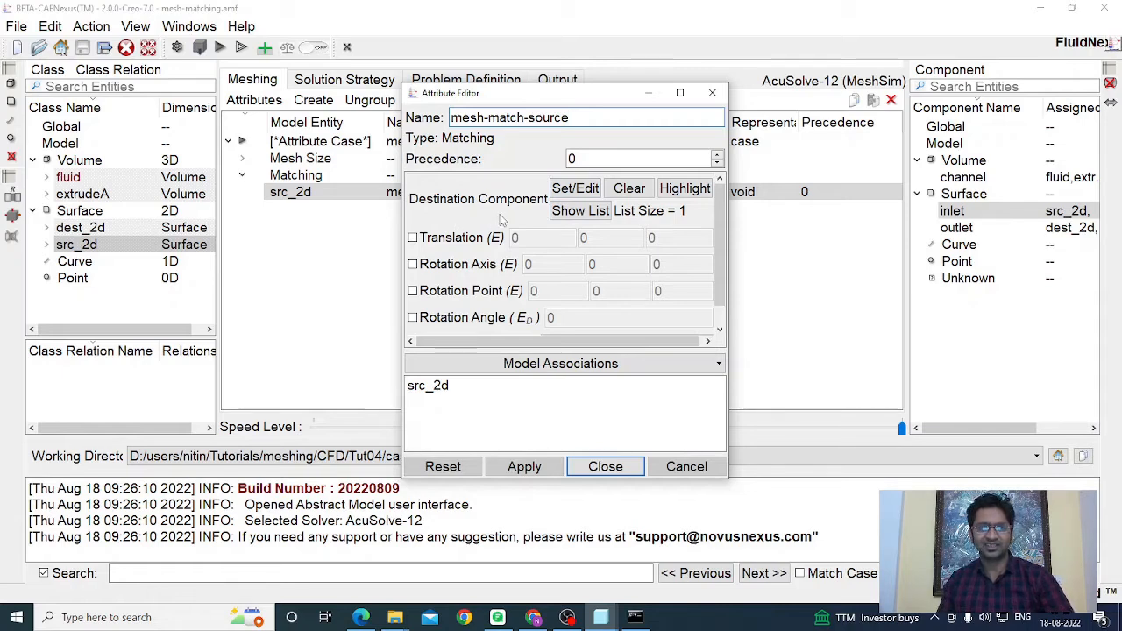
click(580, 212)
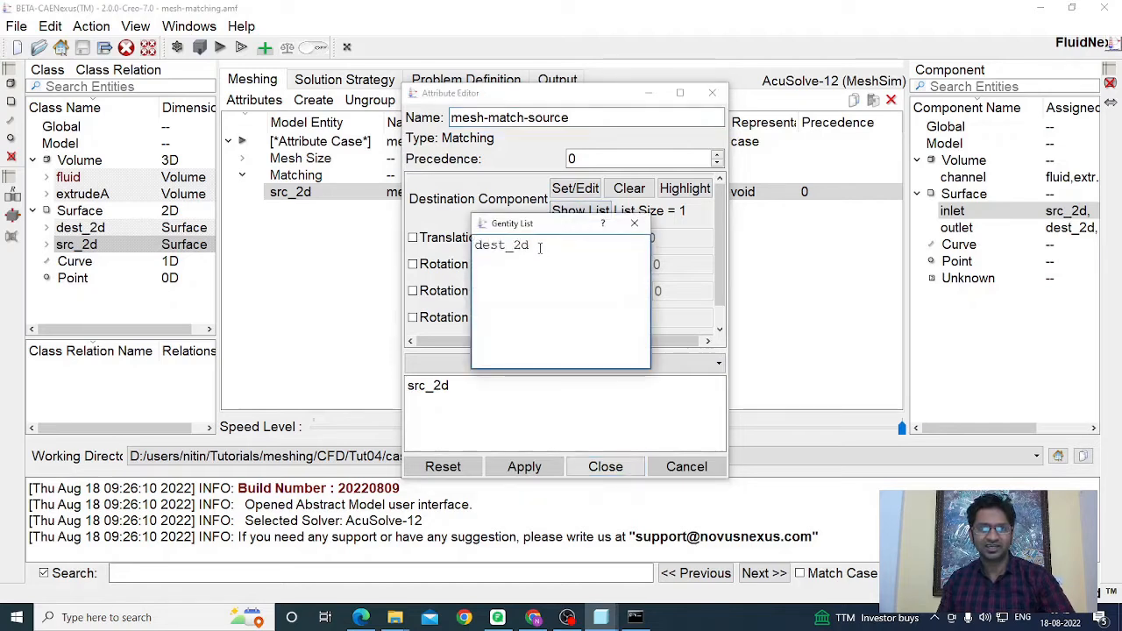
drag(540, 249, 466, 248)
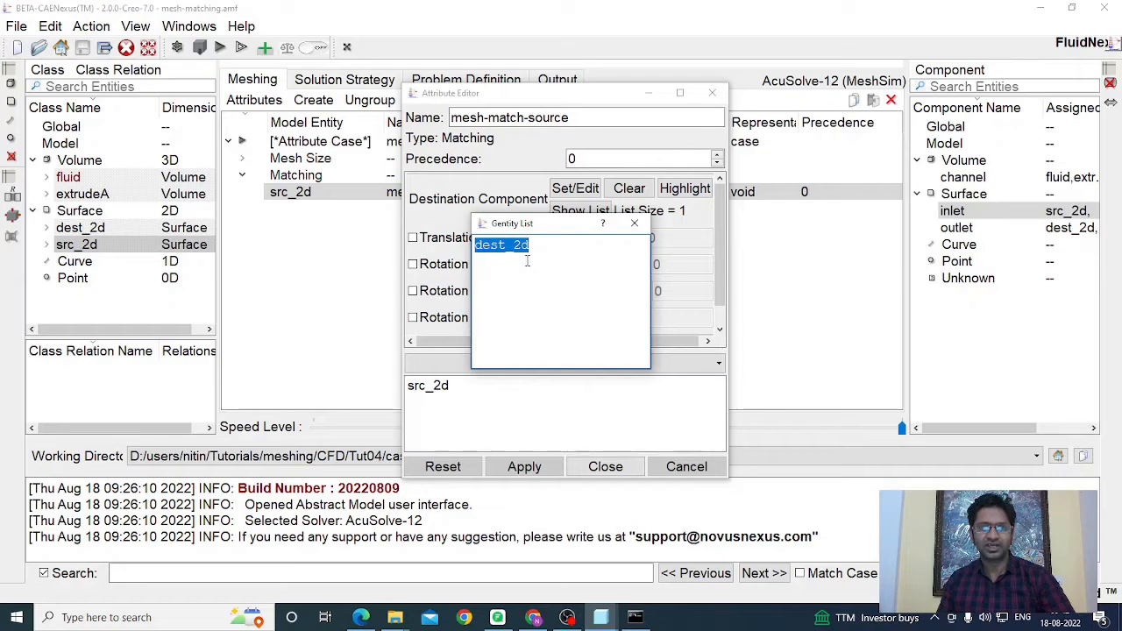
click(635, 224)
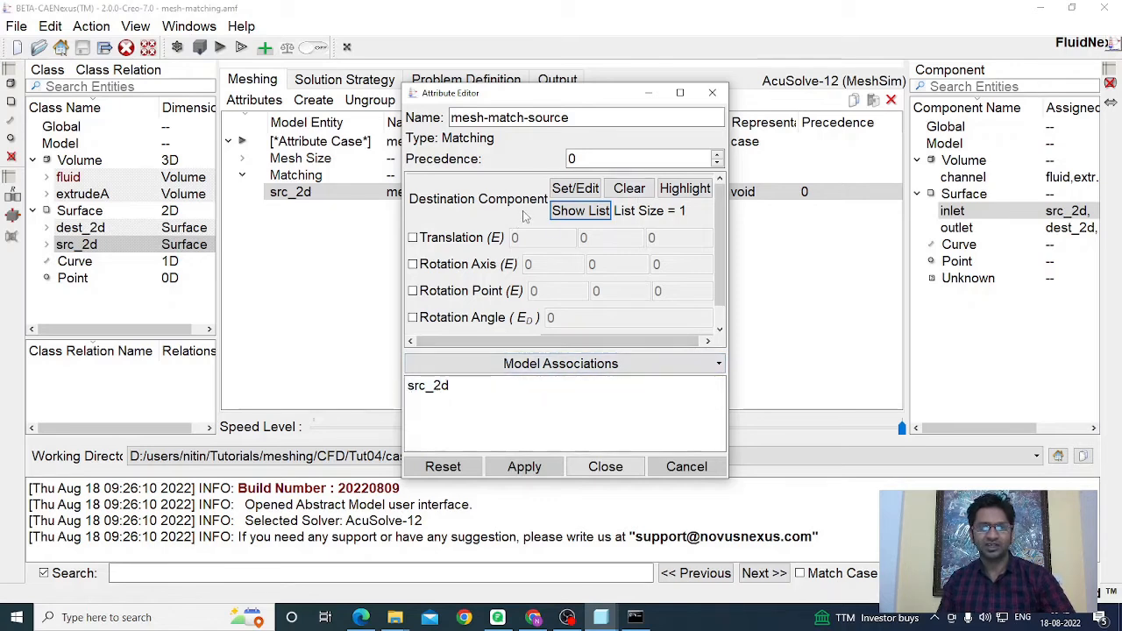
click(605, 466)
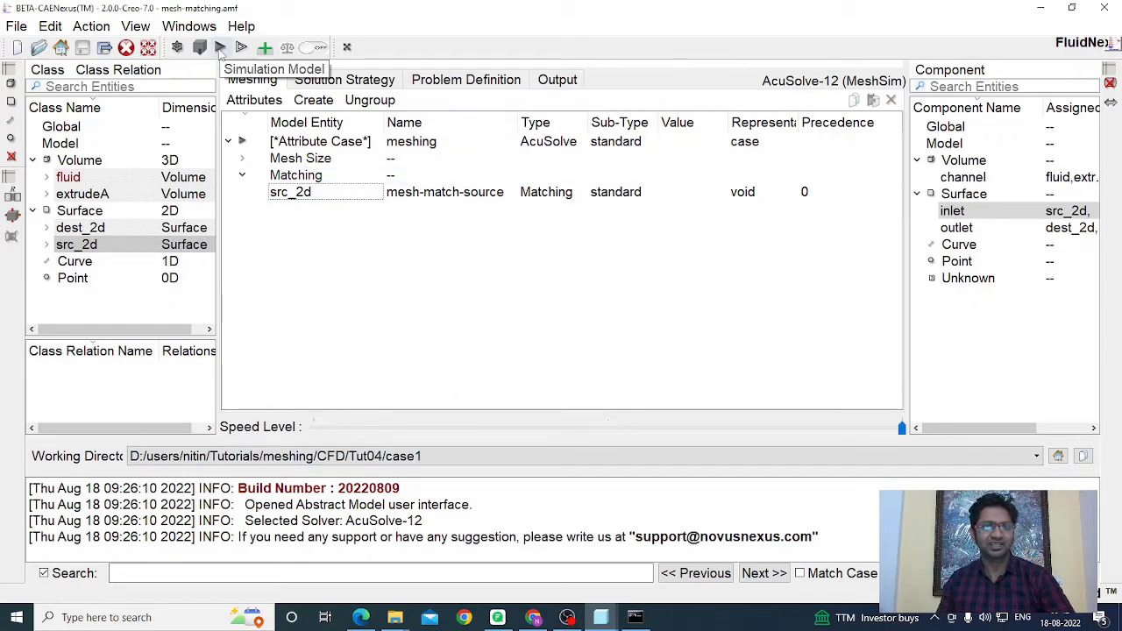
Generate the simulation model from channel.prt.2 in the MeshMatch-ClassicExtrude folder and maximize its window
click(219, 48)
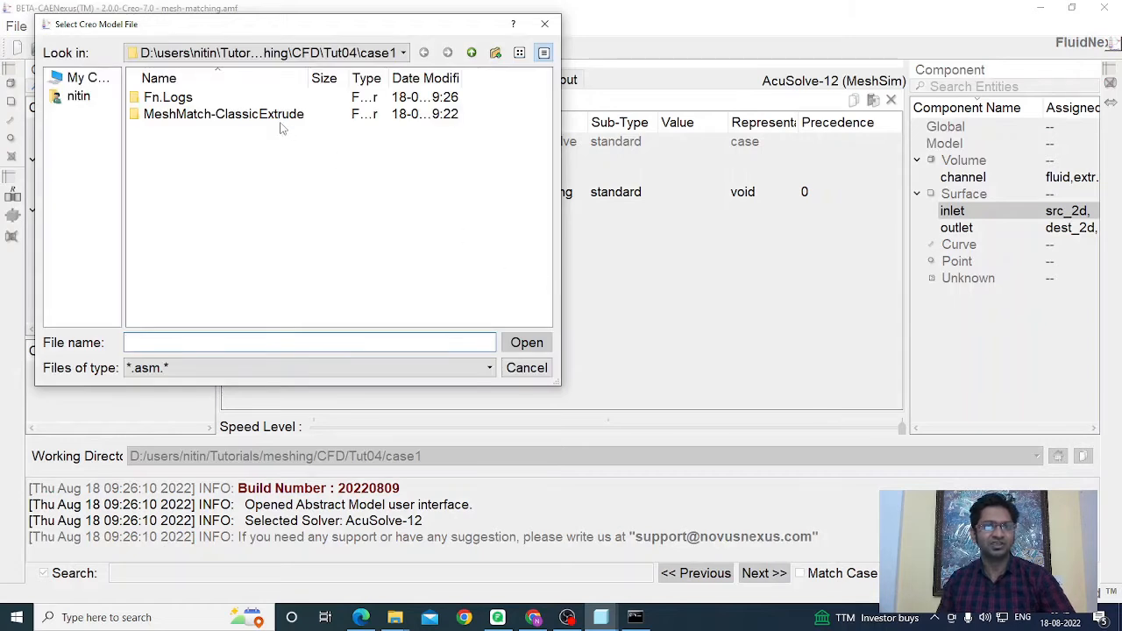
click(272, 124)
double_click(272, 124)
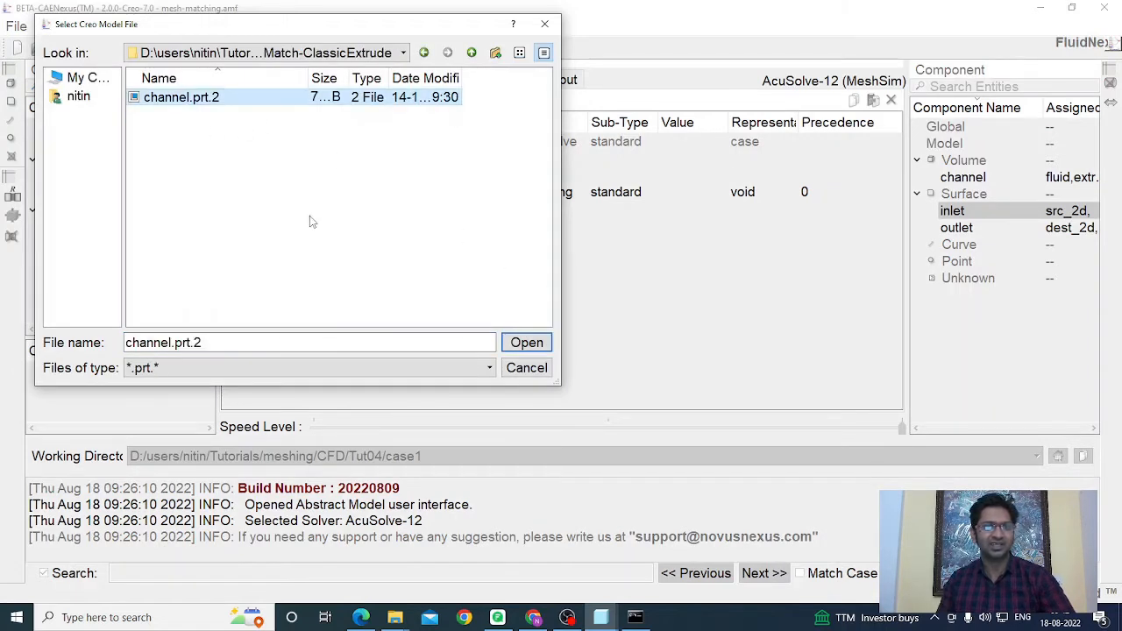
click(526, 344)
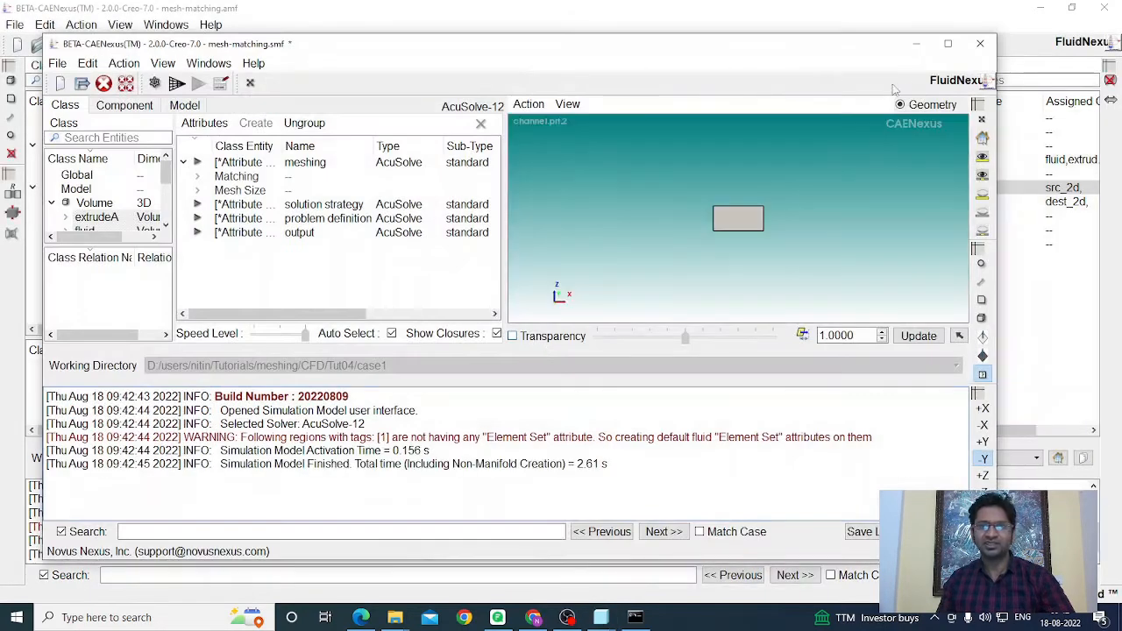
click(947, 44)
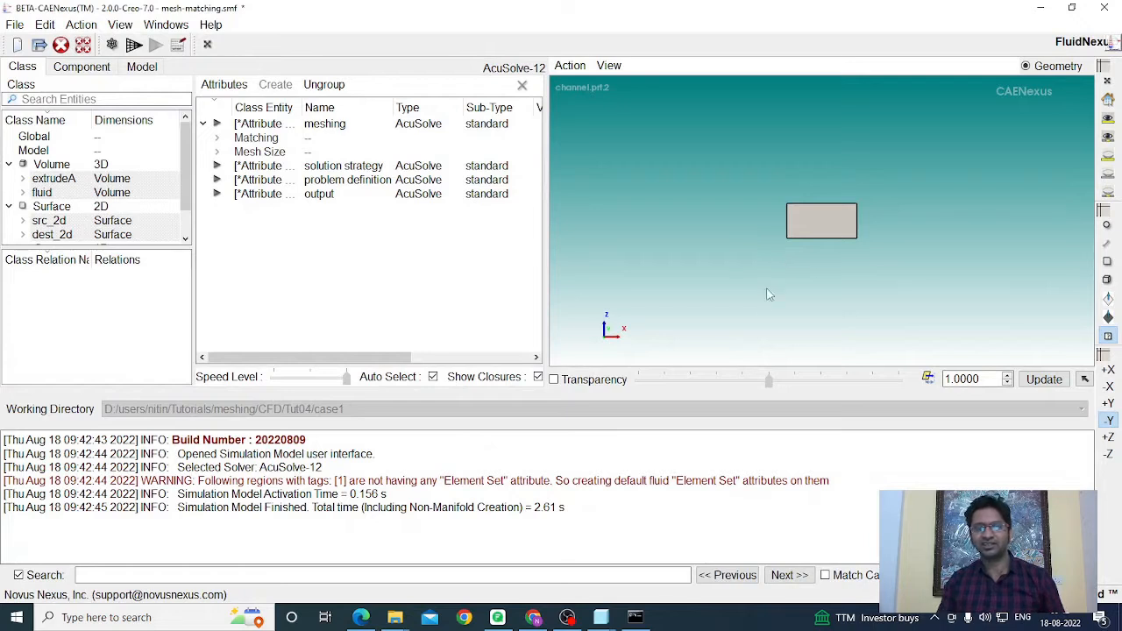
Highlight the src_2d surface on the channel geometry and view it in 3D
middle_drag(769, 290, 807, 277)
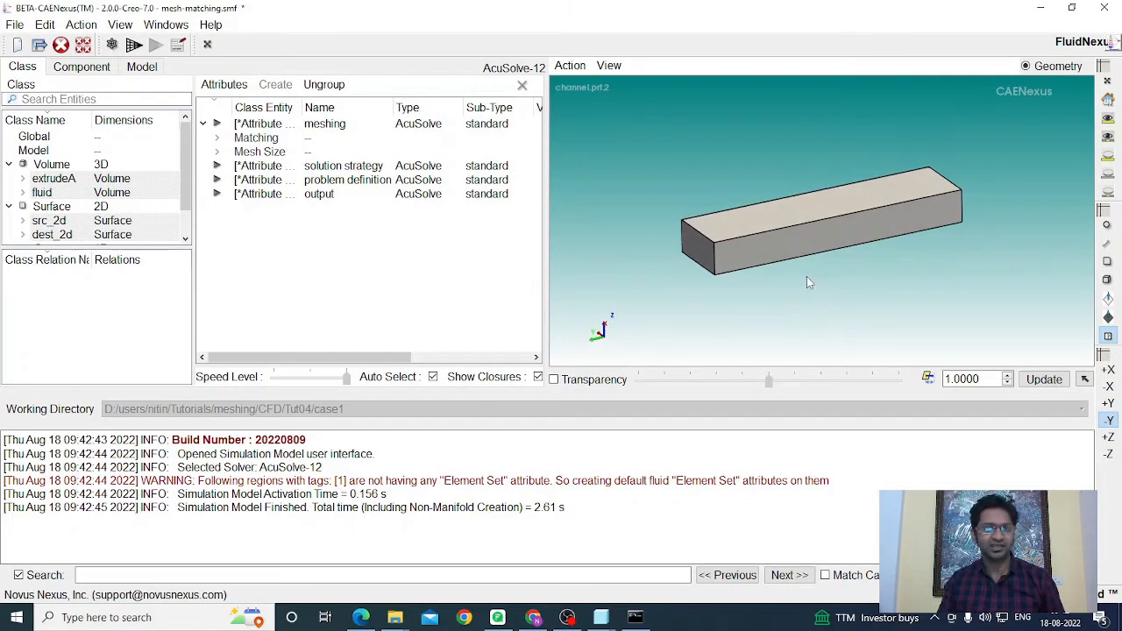
double_click(51, 220)
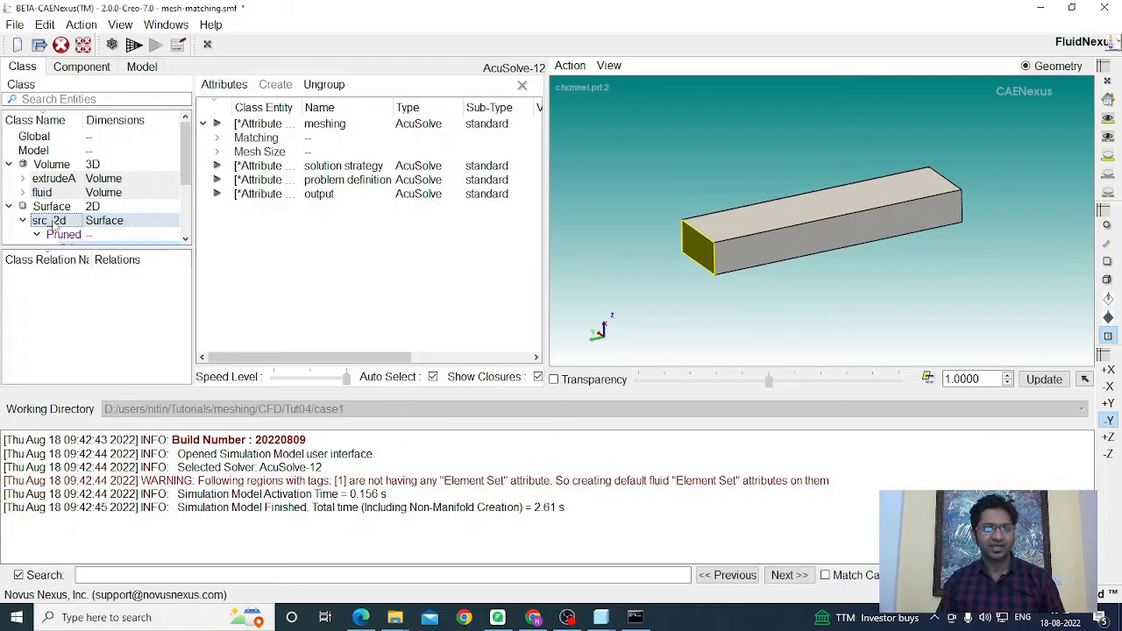
middle_drag(759, 326, 775, 327)
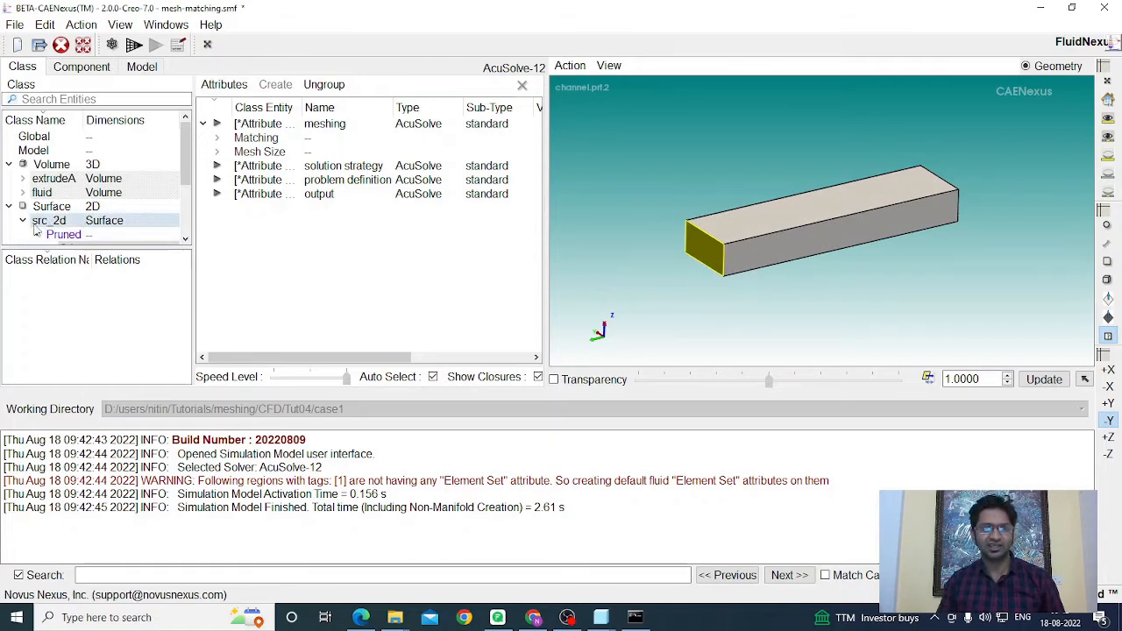
Highlight the dest_2d surface class on the channel geometry and examine its face at the opposite end from src_2d
drag(82, 249, 81, 318)
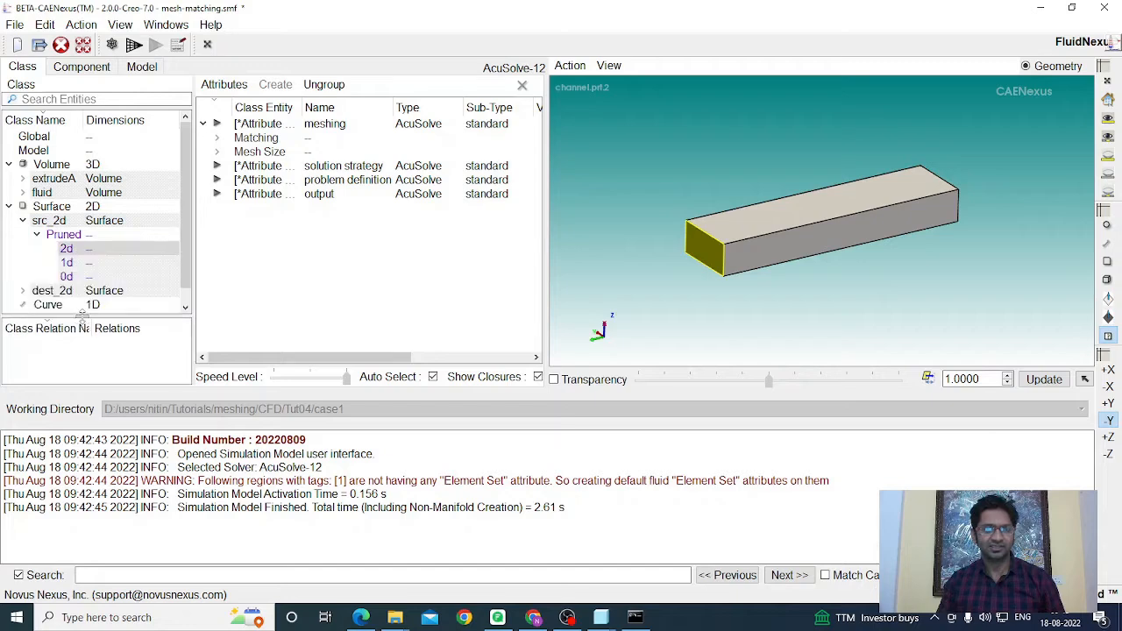
click(49, 294)
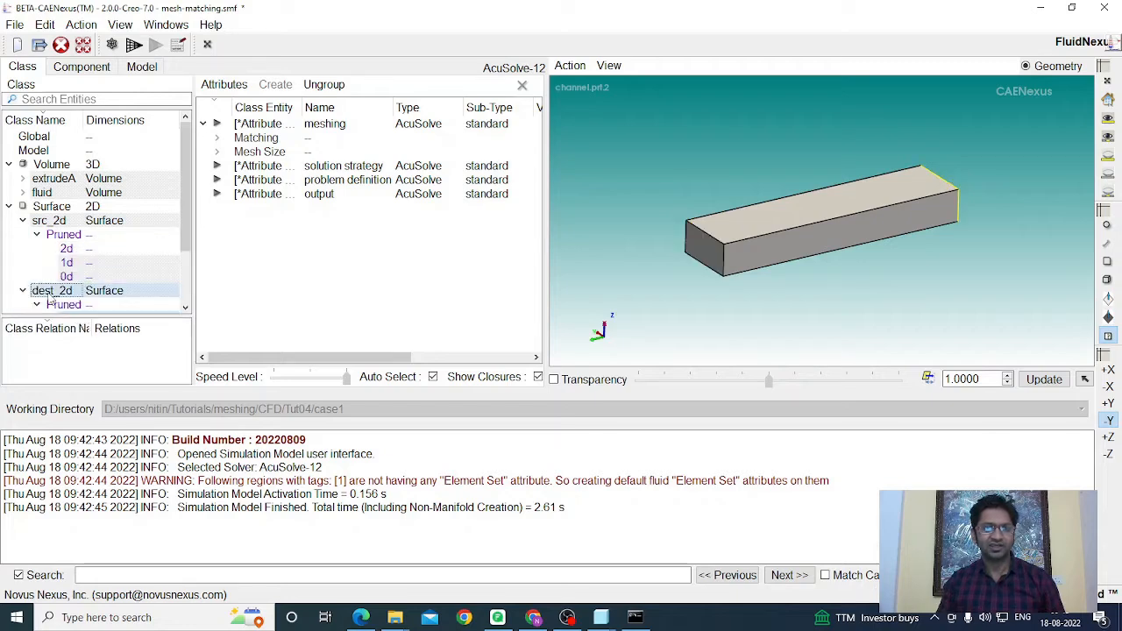
middle_drag(693, 314, 898, 264)
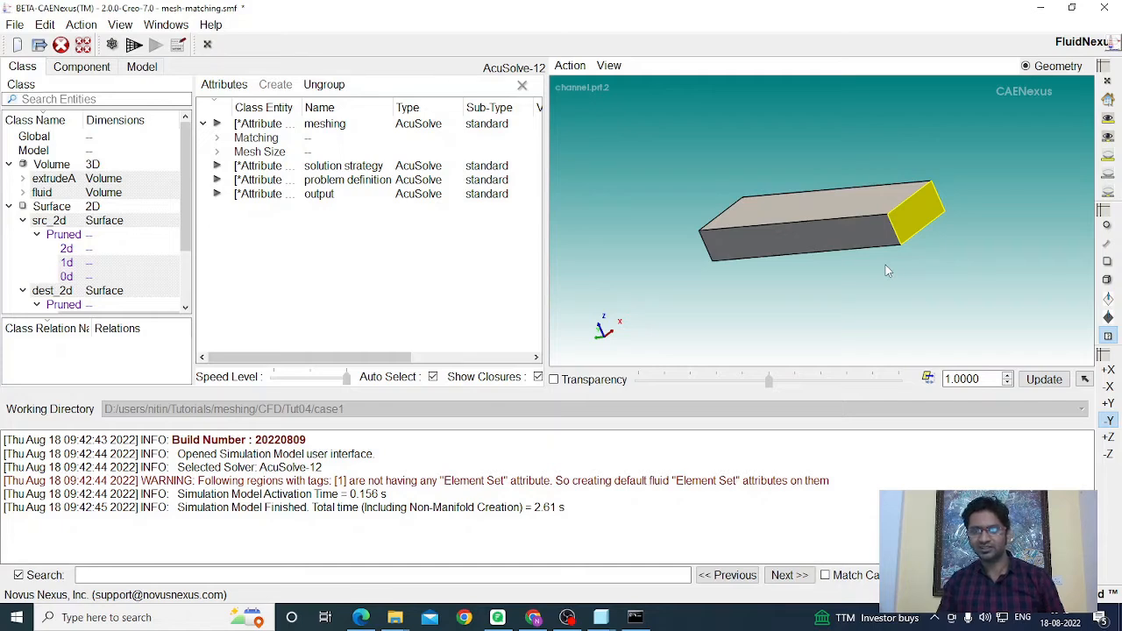
middle_drag(863, 288, 1021, 298)
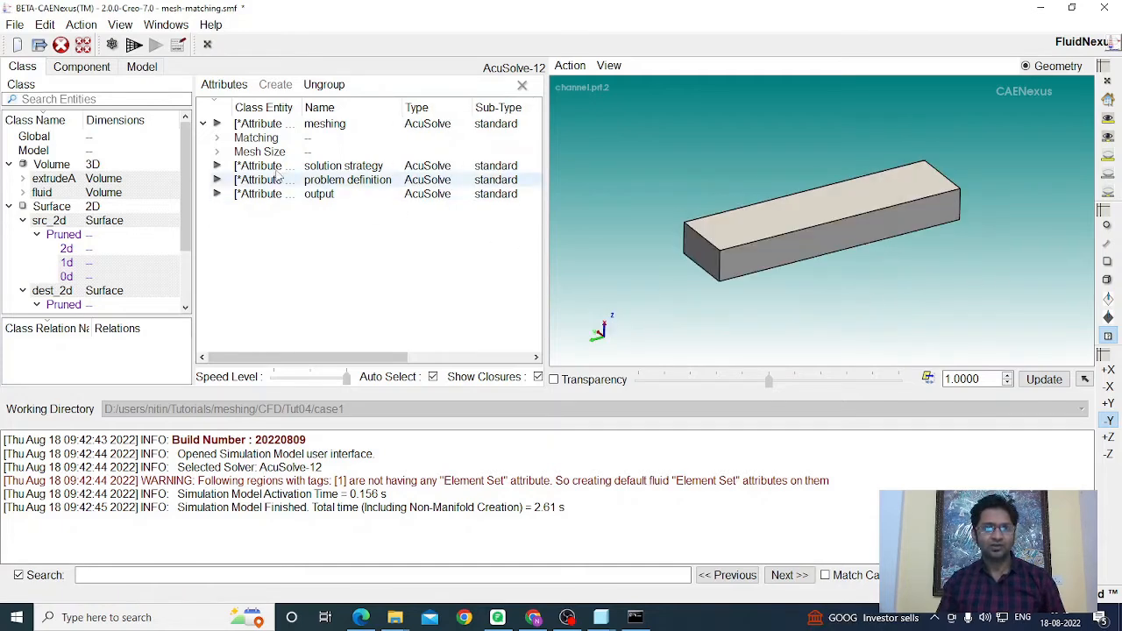
Open the mesh-match-source attribute under Matching and examine its model association, pruned 2D of src_2d, on the geometry
click(216, 139)
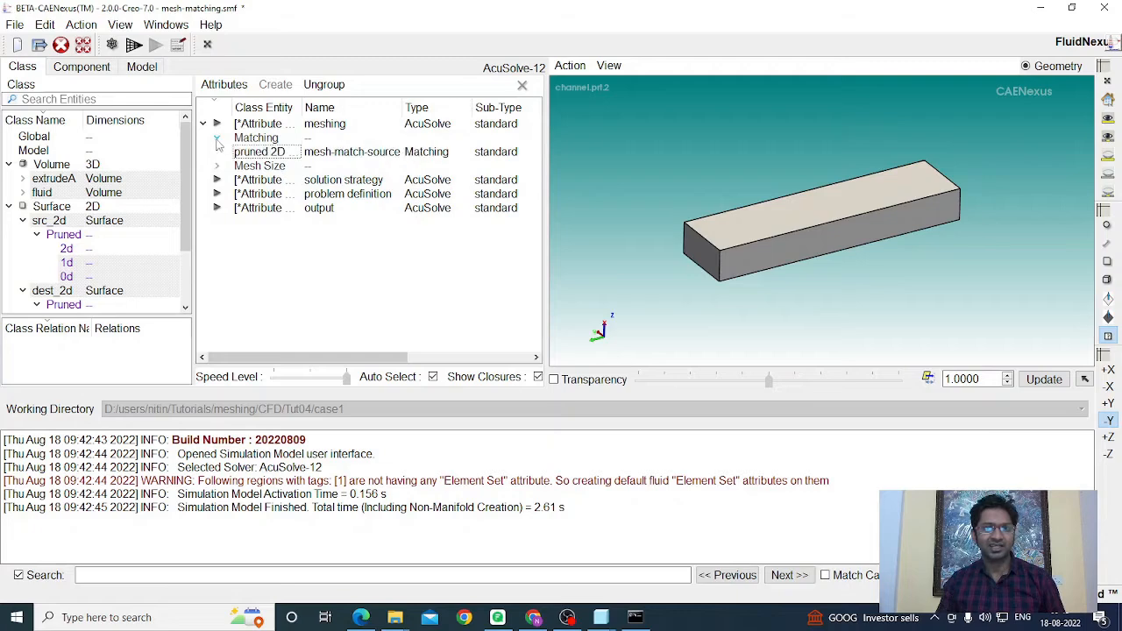
click(263, 155)
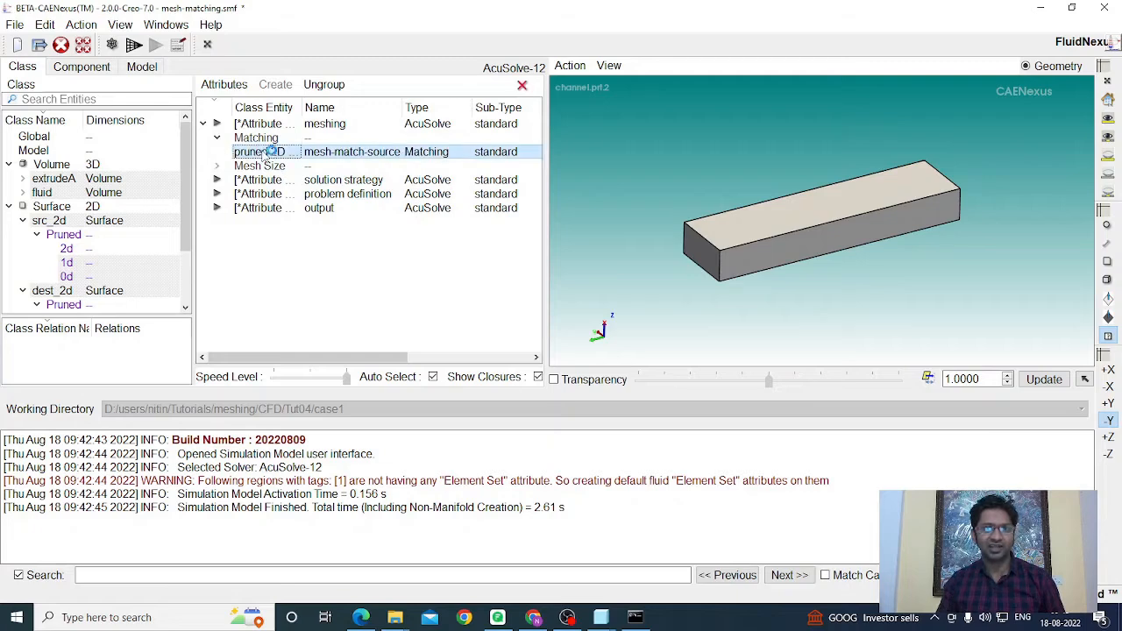
drag(473, 123, 201, 112)
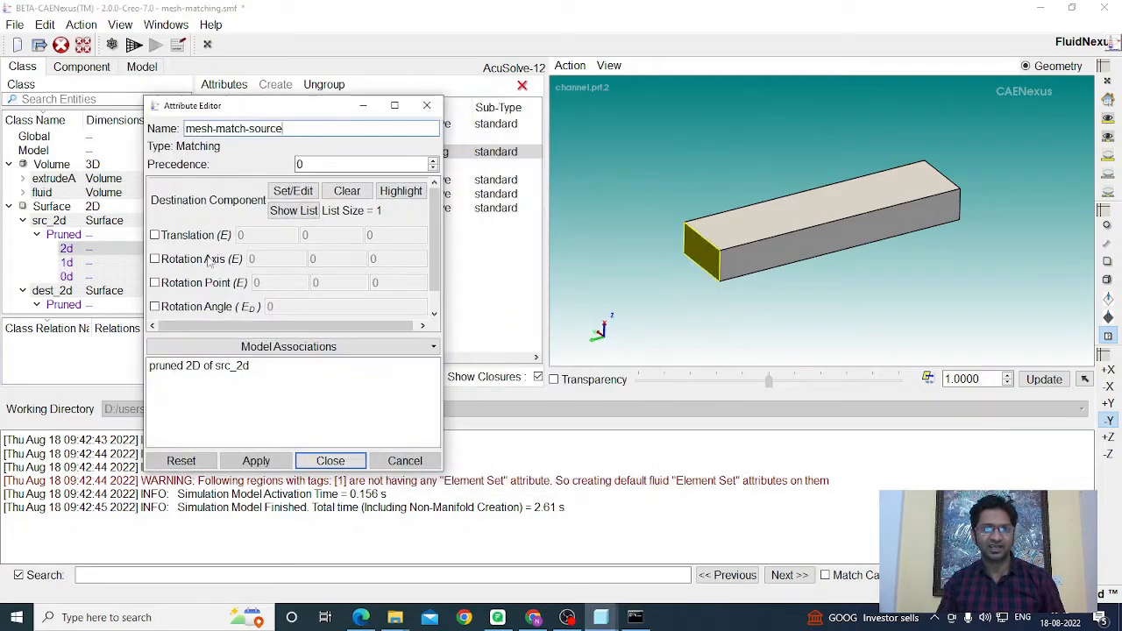
click(224, 370)
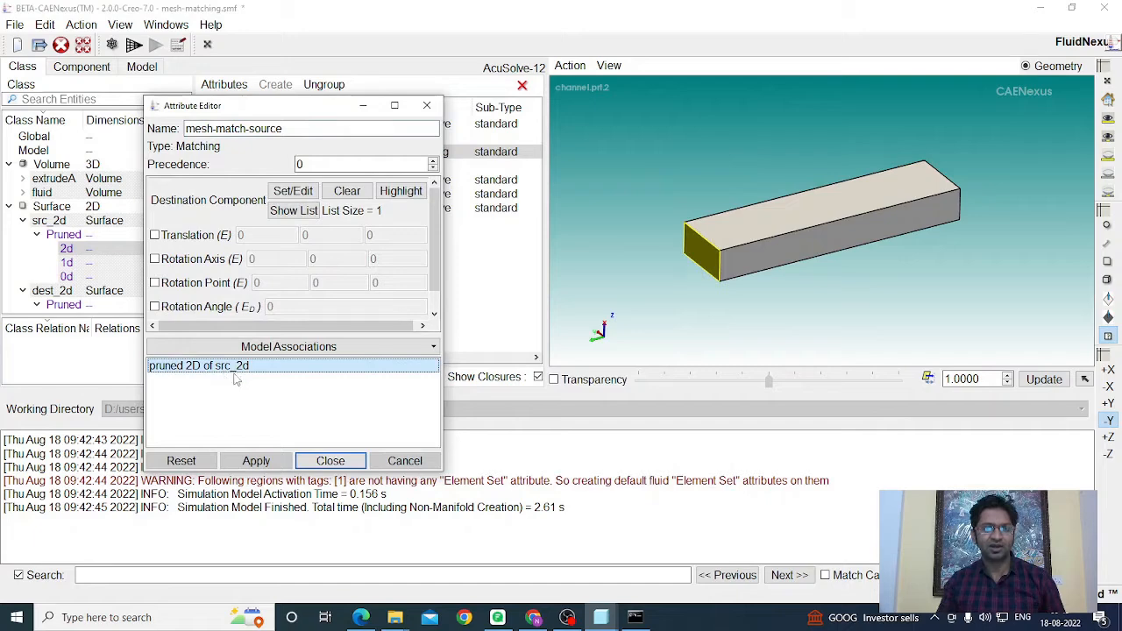
middle_drag(692, 347, 699, 326)
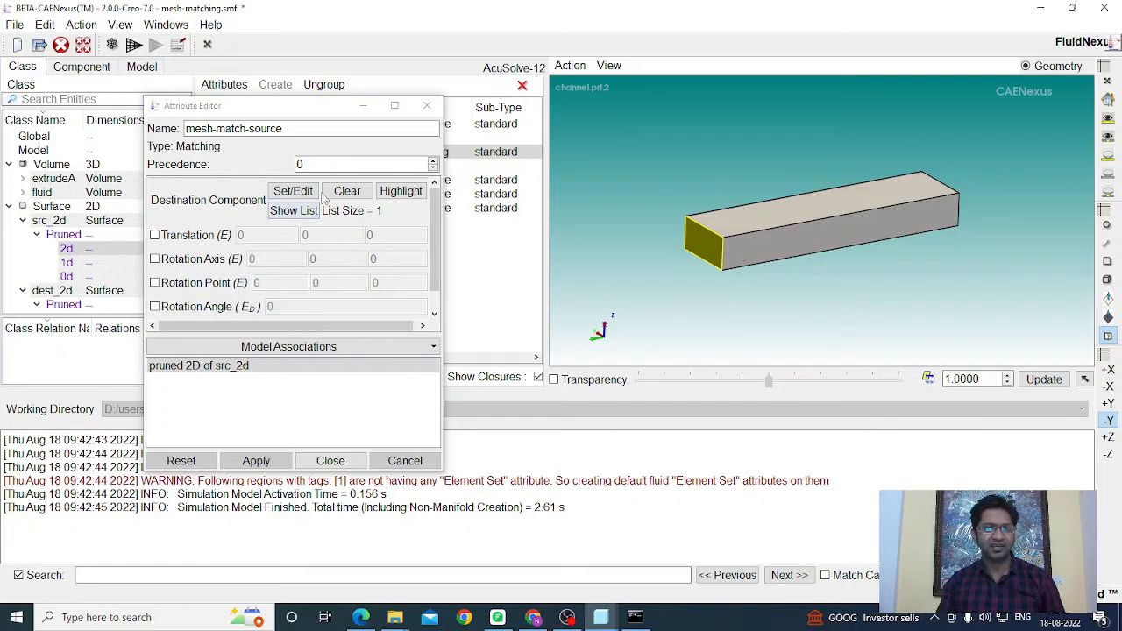
Highlight the matching attribute's destination component on the channel, examine that face, and close the attribute editor
click(403, 196)
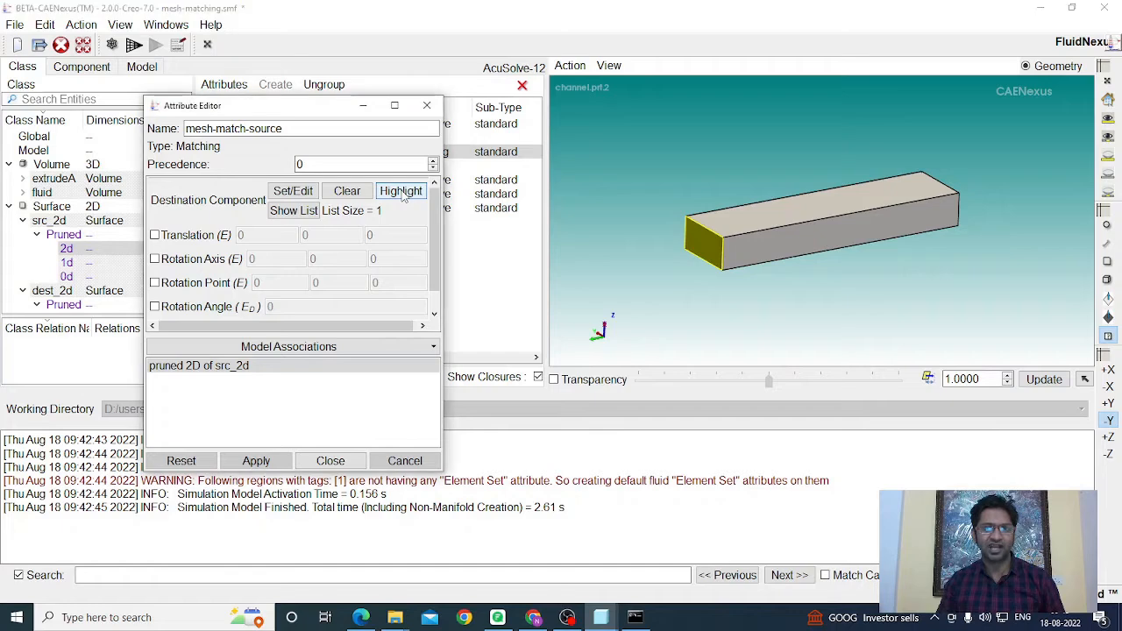
drag(887, 262, 933, 246)
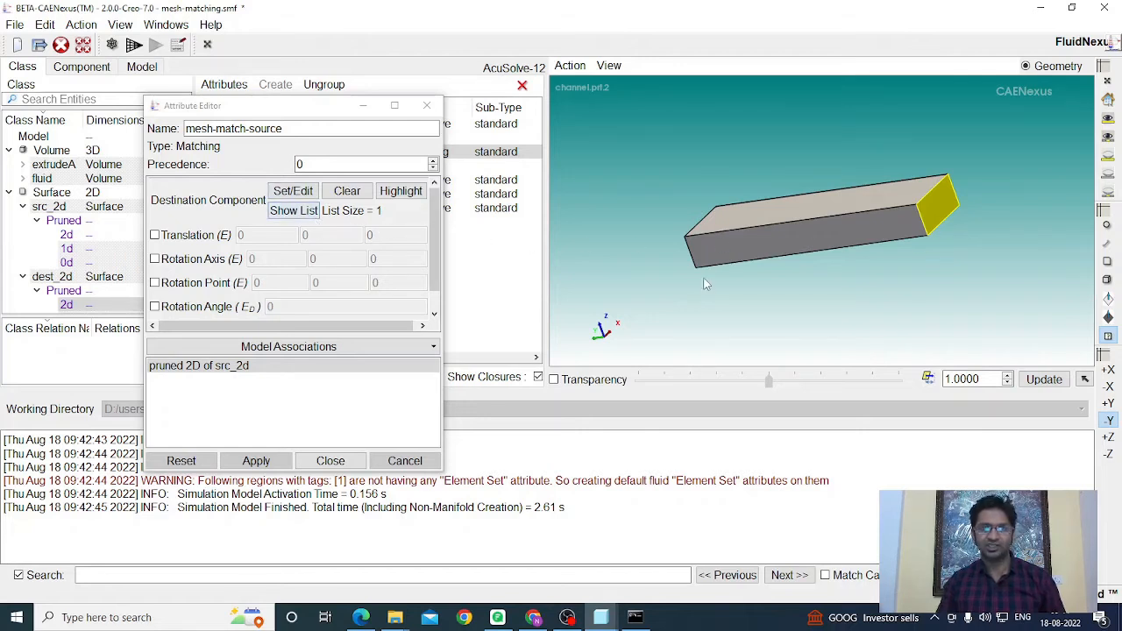
drag(724, 296, 884, 283)
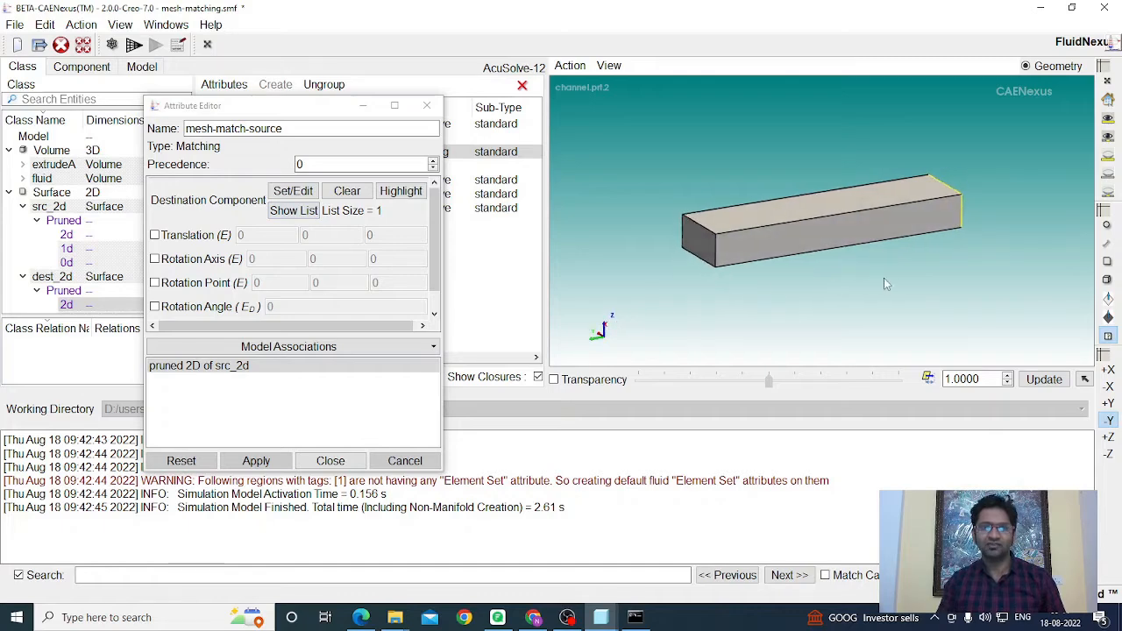
click(331, 462)
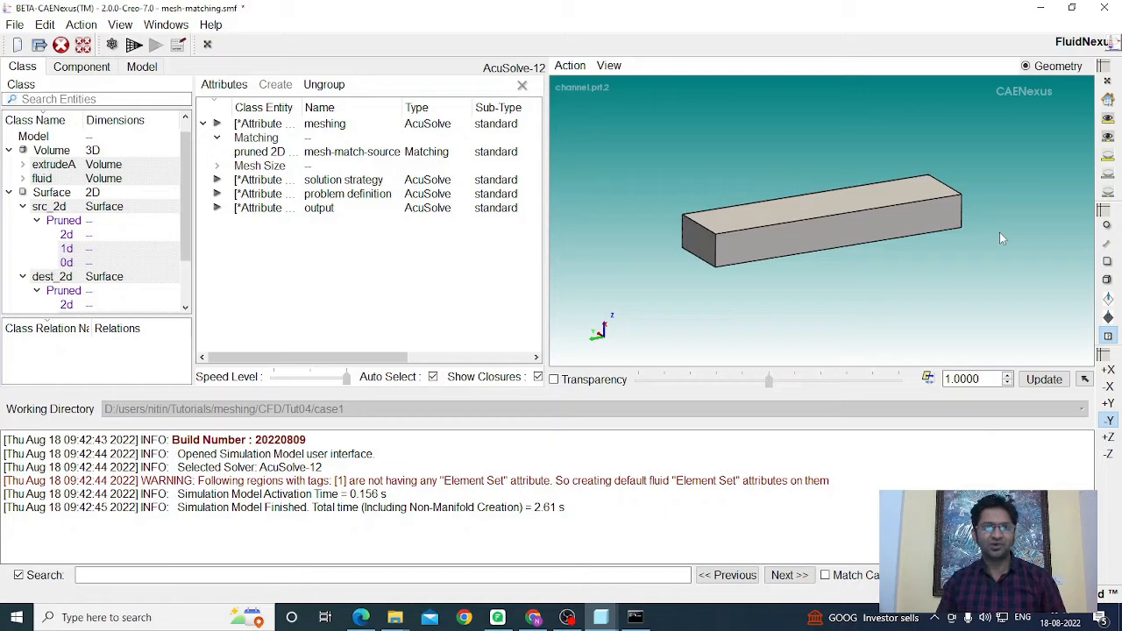
Generate the channel's mesh and hide everything in the mesh view except the src_2d face
click(134, 44)
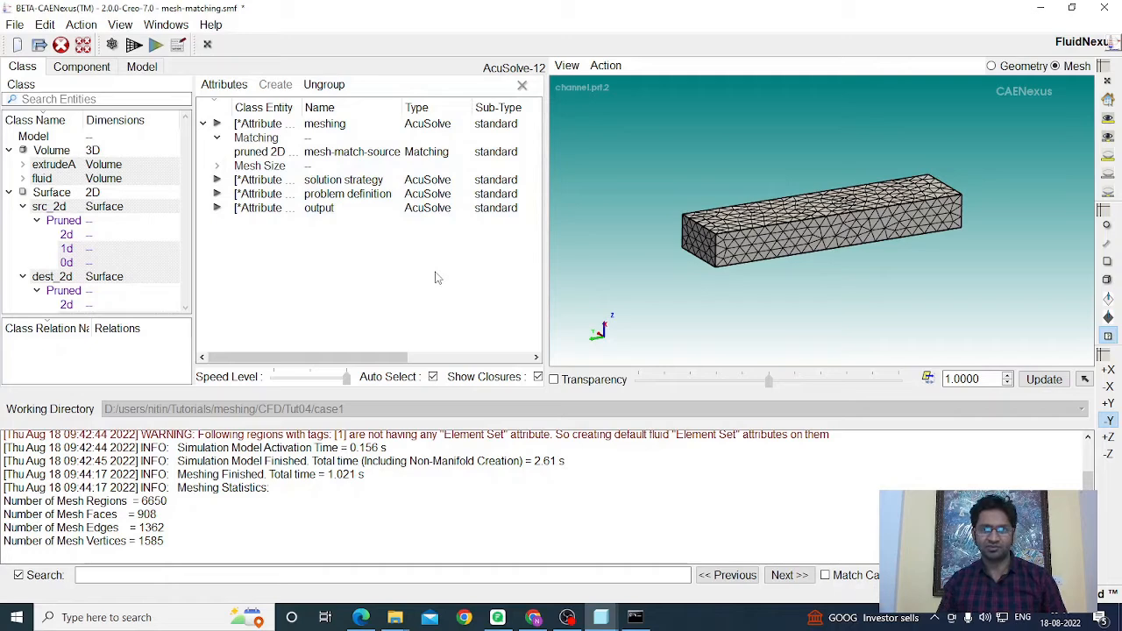
mouse_move(677, 307)
middle_down()
mouse_move(710, 312)
mouse_move(677, 305)
mouse_move(682, 314)
middle_up()
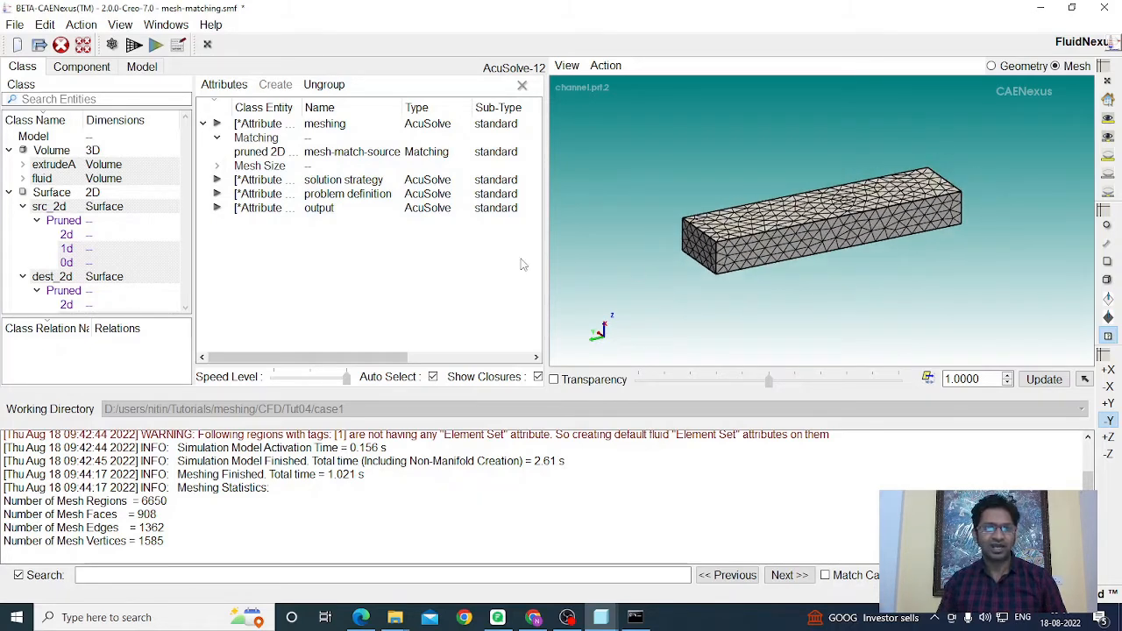
click(51, 208)
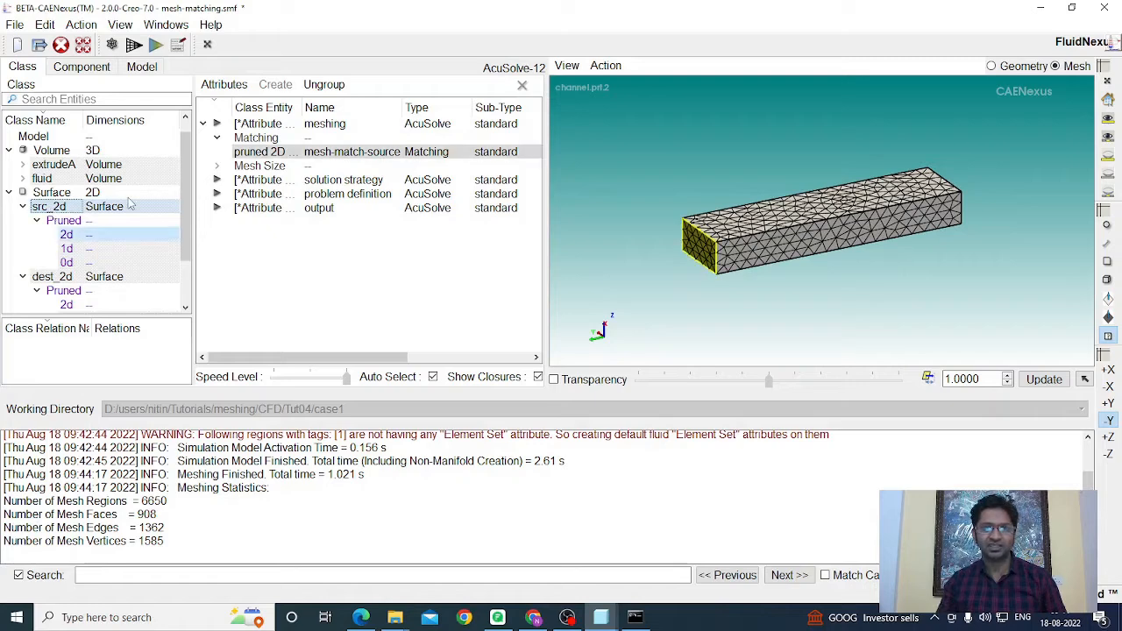
click(566, 66)
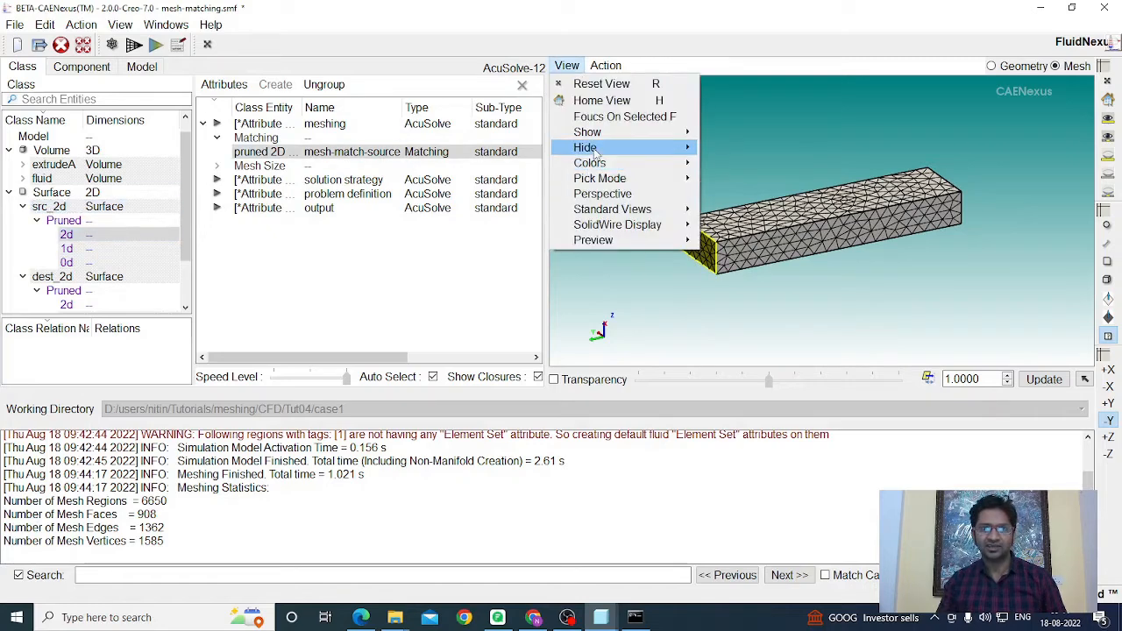
mouse_move(594, 151)
click(735, 184)
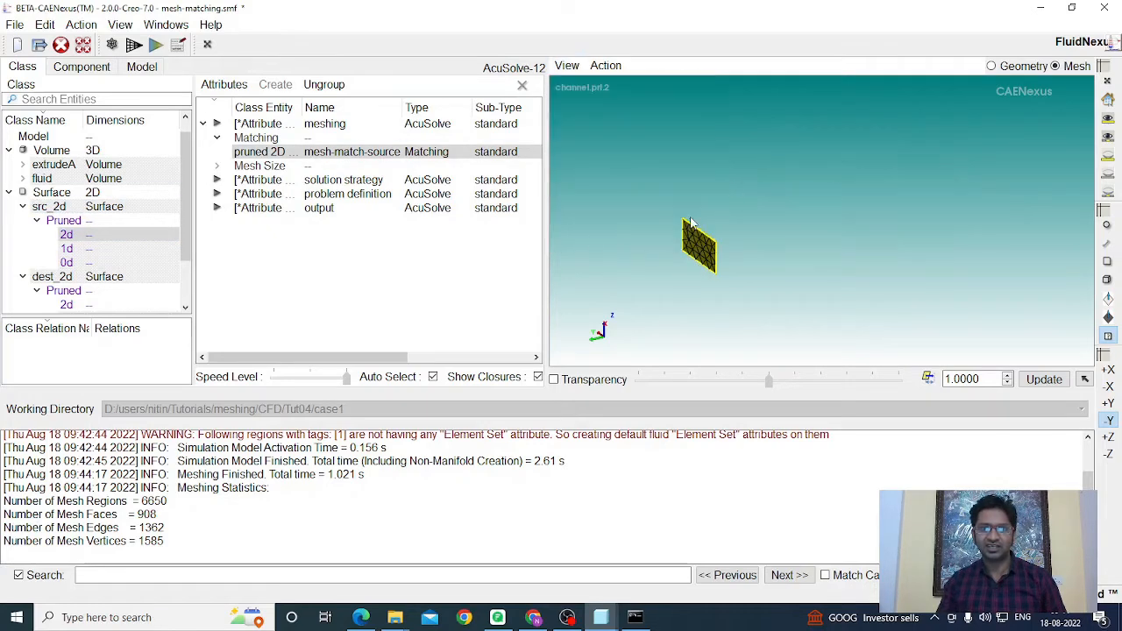
Show the pruned 2d face of dest_2d alongside the src_2d face and compare their meshes
key(Down)
key(Down)
key(Down)
key(Down)
key(Down)
click(567, 67)
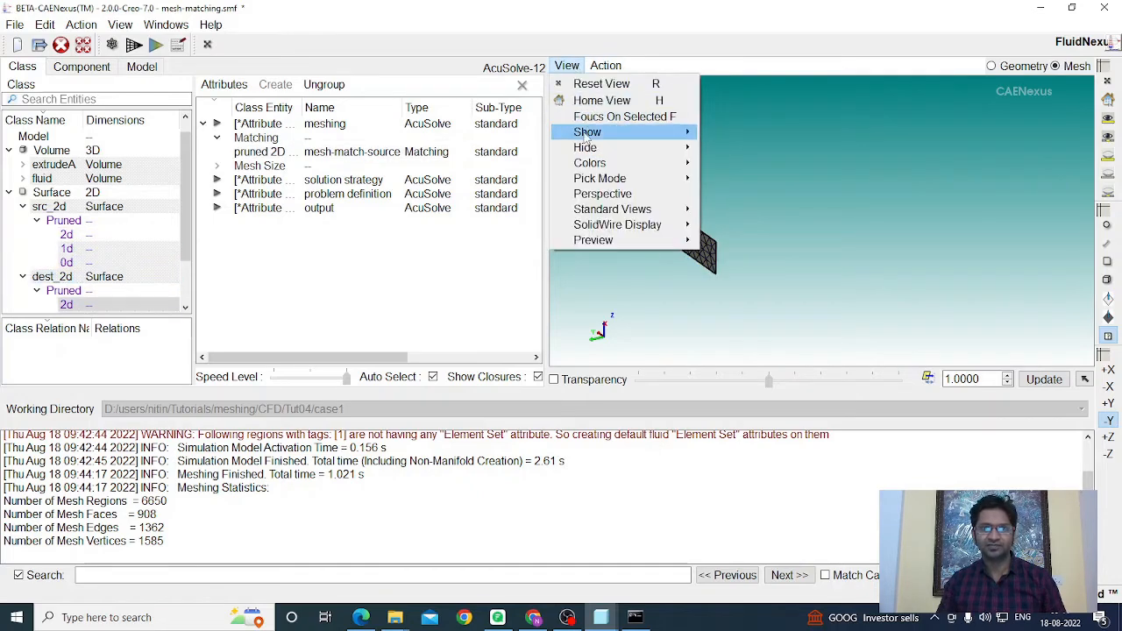
mouse_move(588, 132)
click(724, 137)
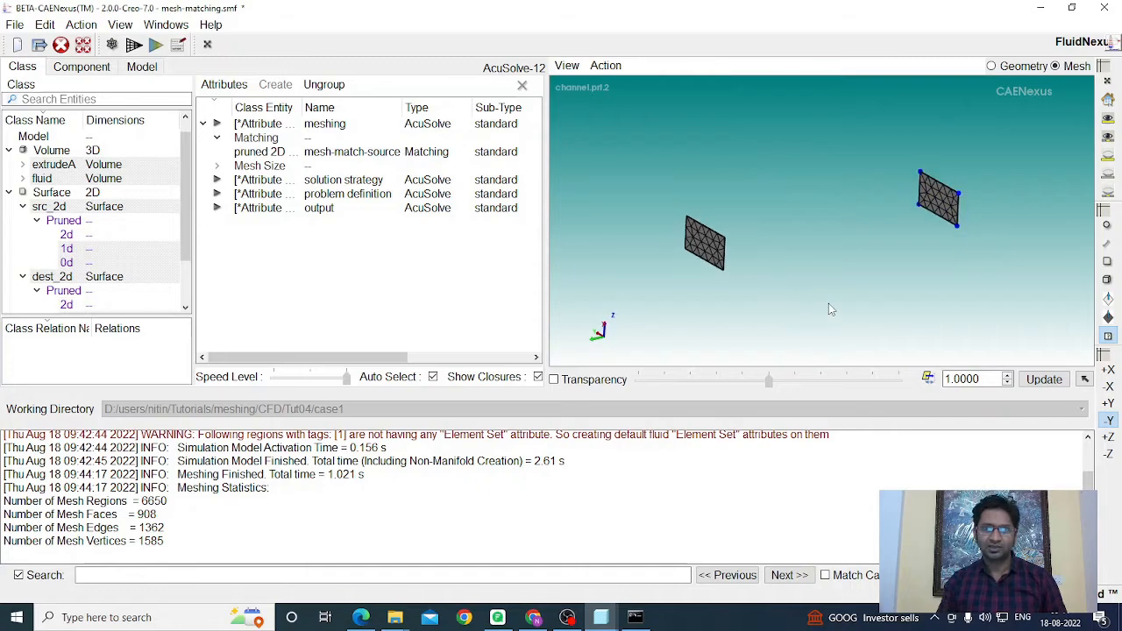
scroll(706, 266, up, 2)
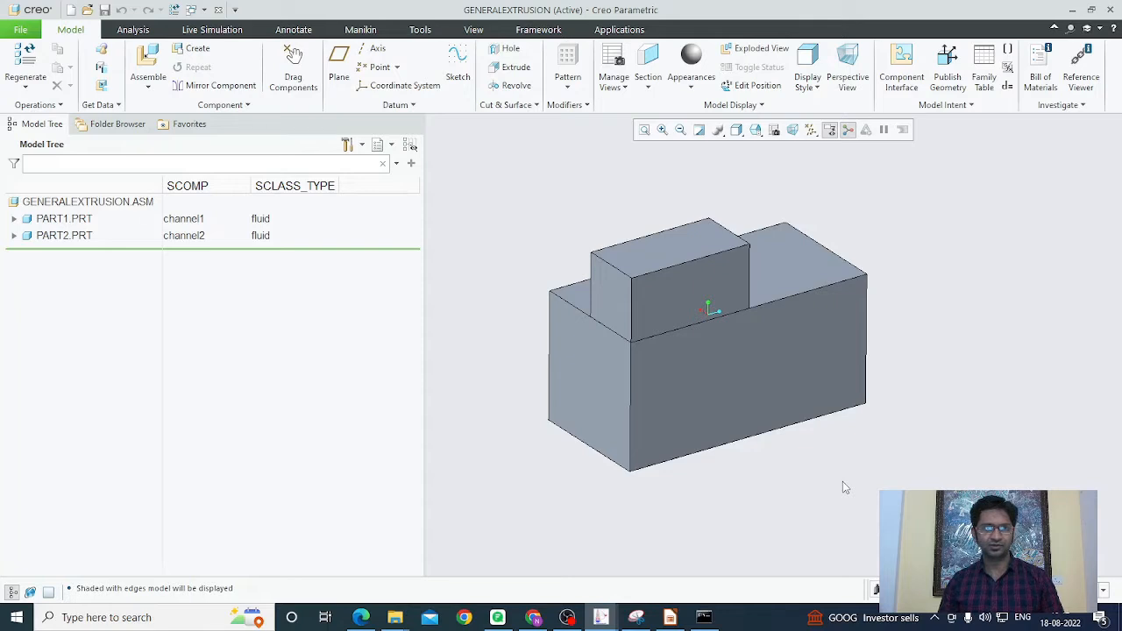
In Creo Parametric, identify PART1.PRT and PART2.PRT of the GENERALEXTRUSION assembly by highlighting each one
click(60, 221)
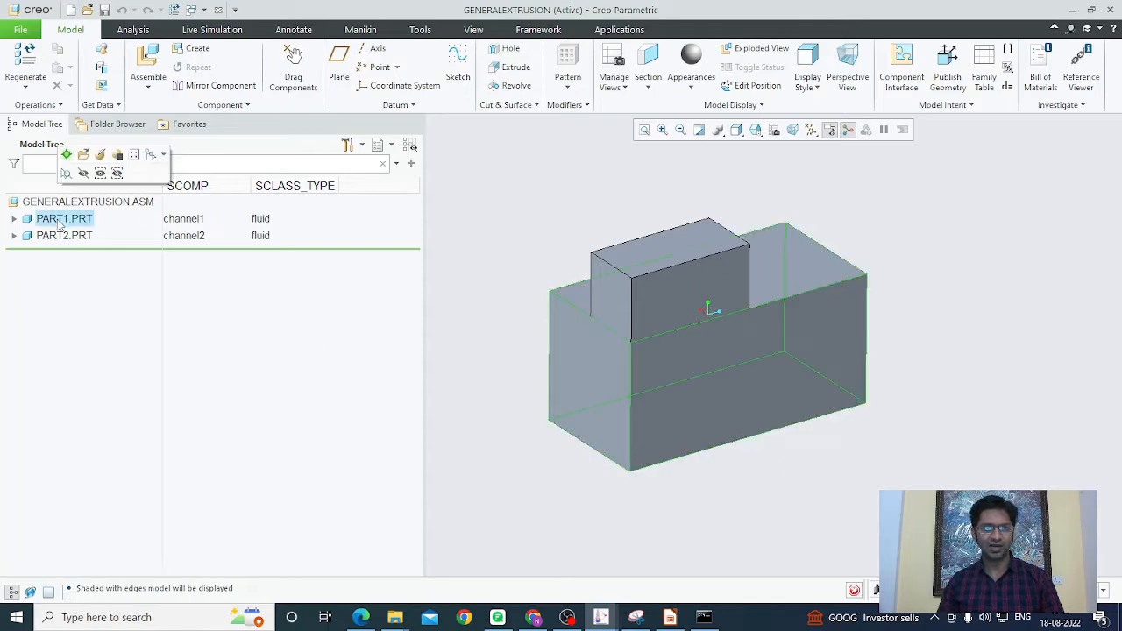
click(61, 236)
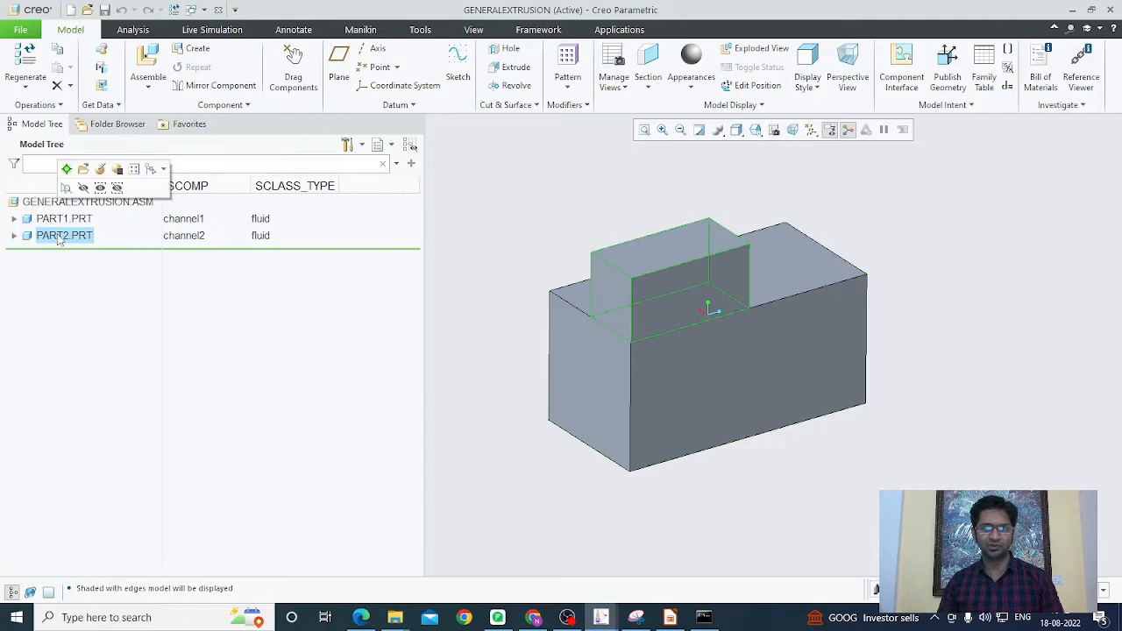
click(513, 469)
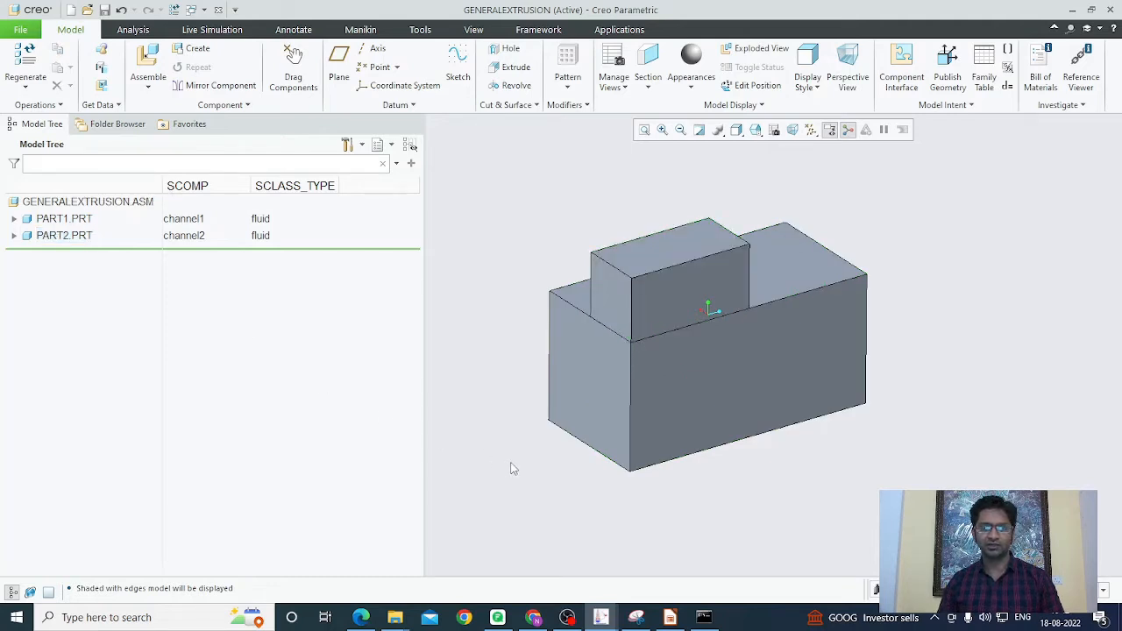
Examine the two opposite end faces of PART1, the larger block, by selecting each one
click(587, 393)
middle_drag(717, 481, 806, 465)
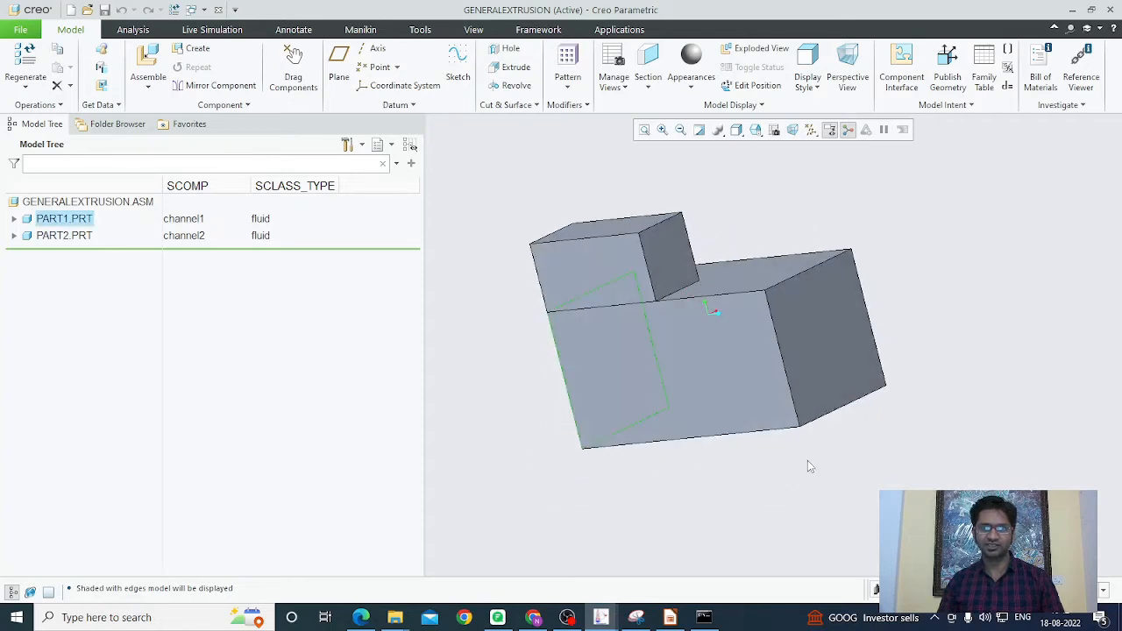
click(844, 375)
key(ctrl+d)
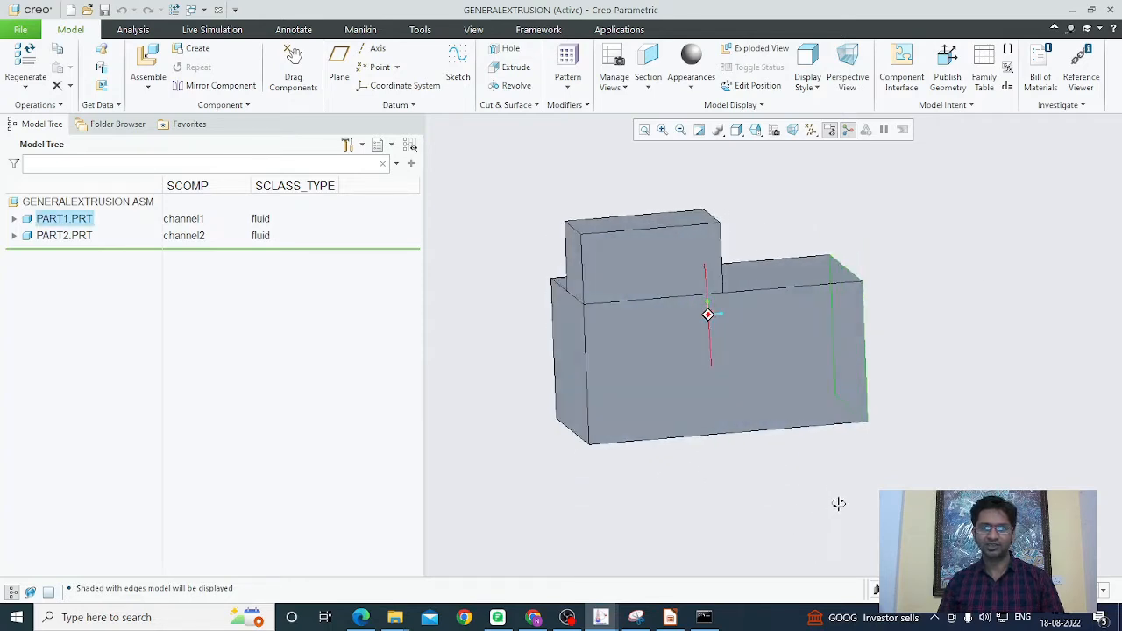
Highlight PART2, the smaller upper block, and examine its two opposite end faces
click(64, 235)
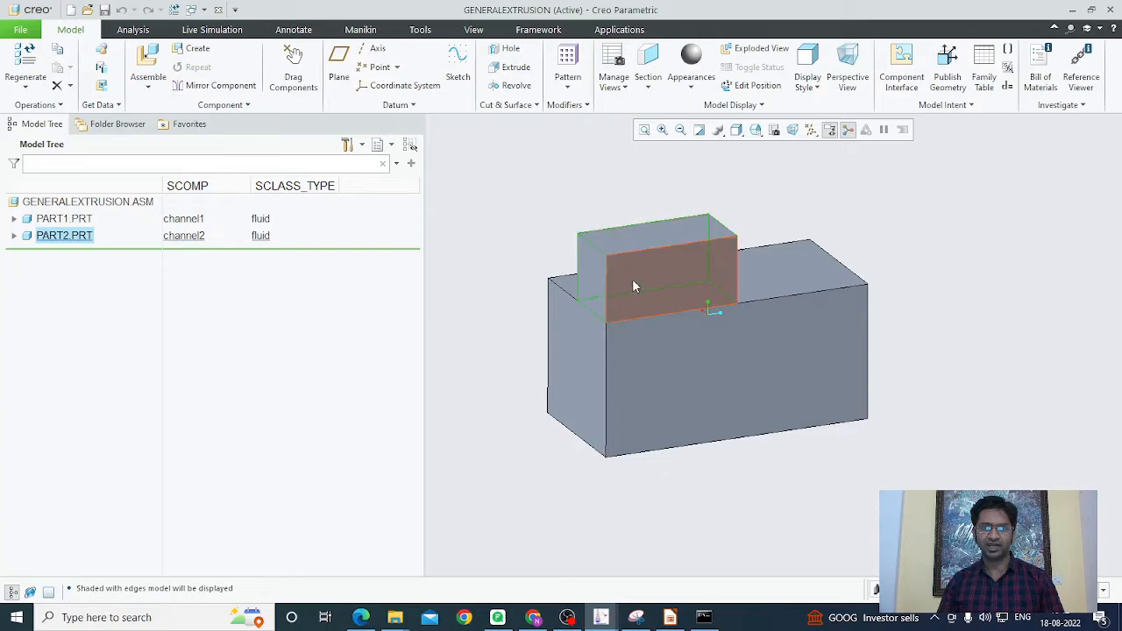
middle_drag(506, 381, 514, 388)
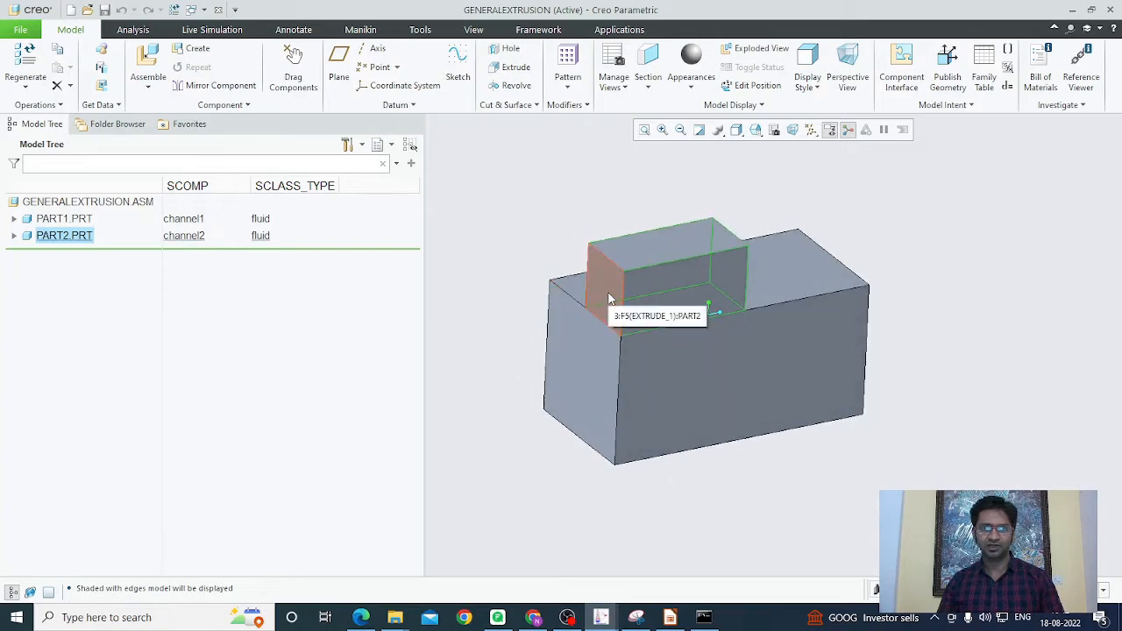
middle_drag(610, 300, 672, 273)
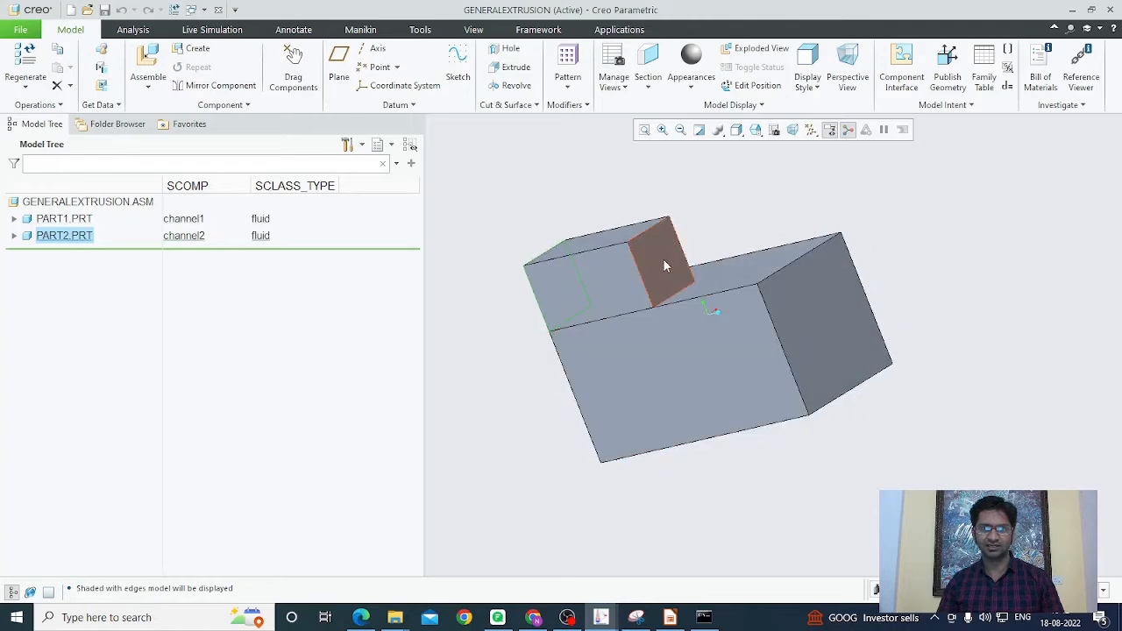
click(664, 265)
middle_drag(742, 481, 817, 468)
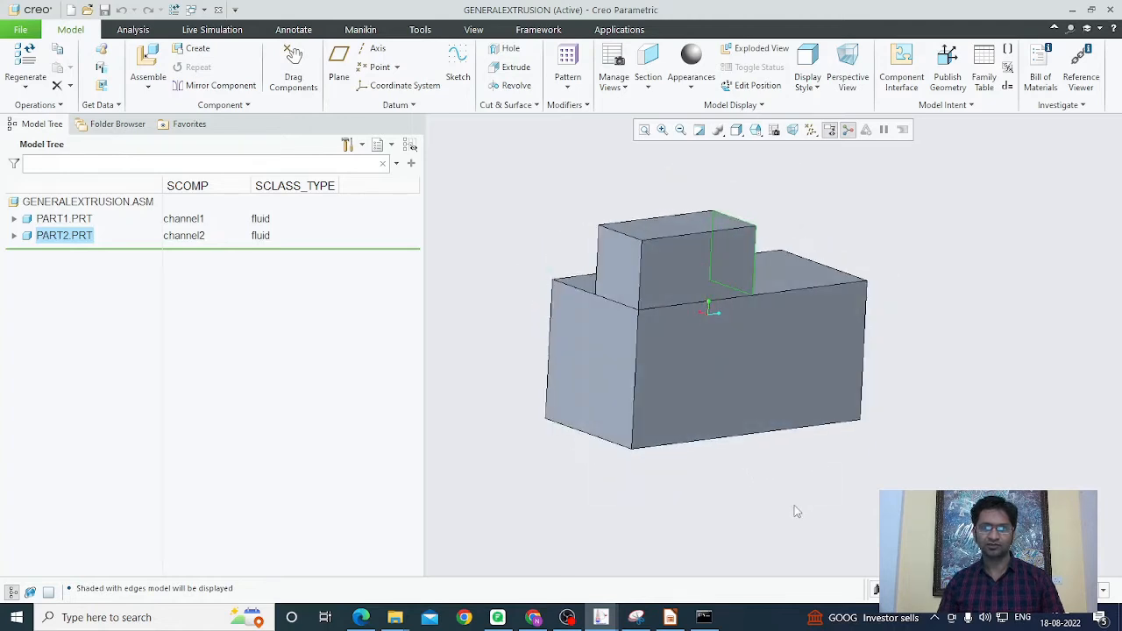
Trace the source-to-destination face pairs again, first on PART1's opposite ends and then on PART2's
click(593, 375)
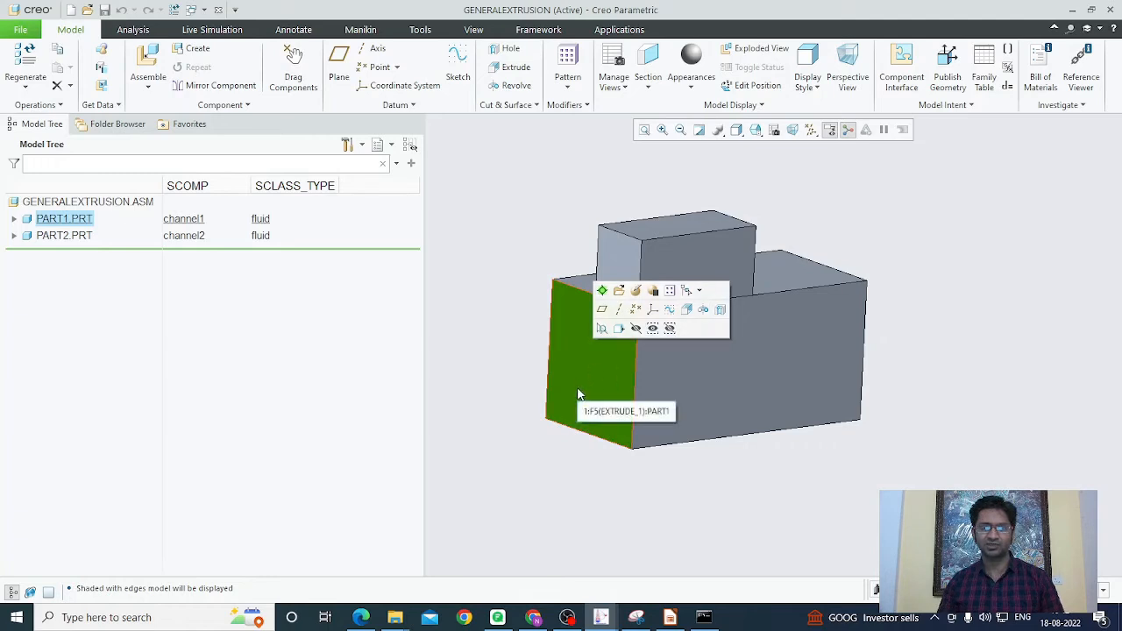
middle_drag(839, 483, 837, 454)
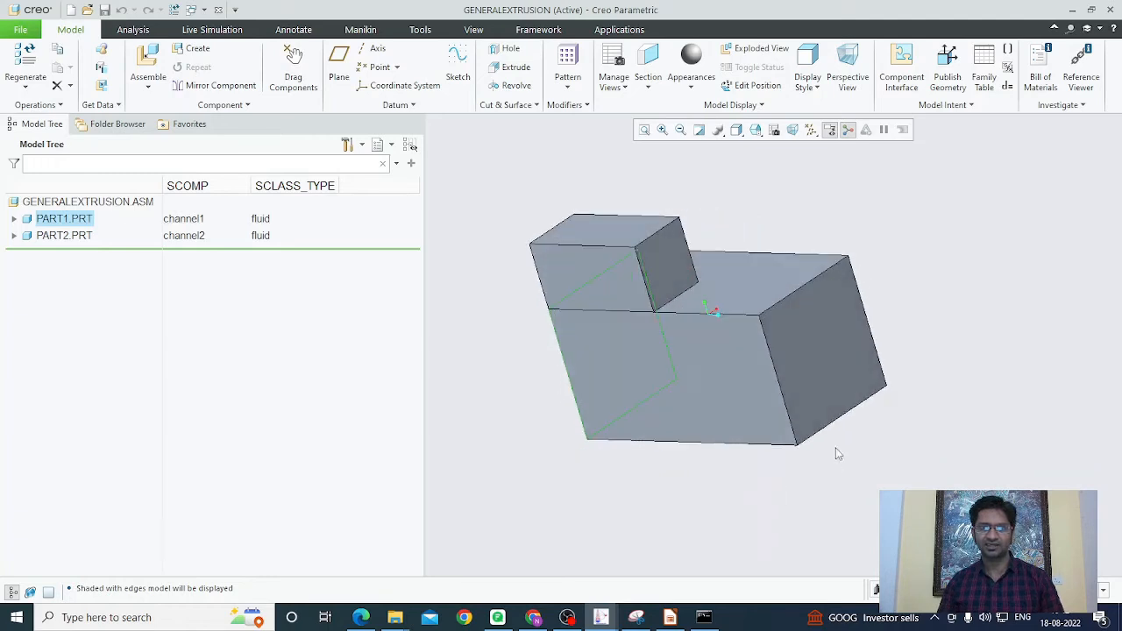
click(845, 389)
middle_drag(786, 507, 842, 503)
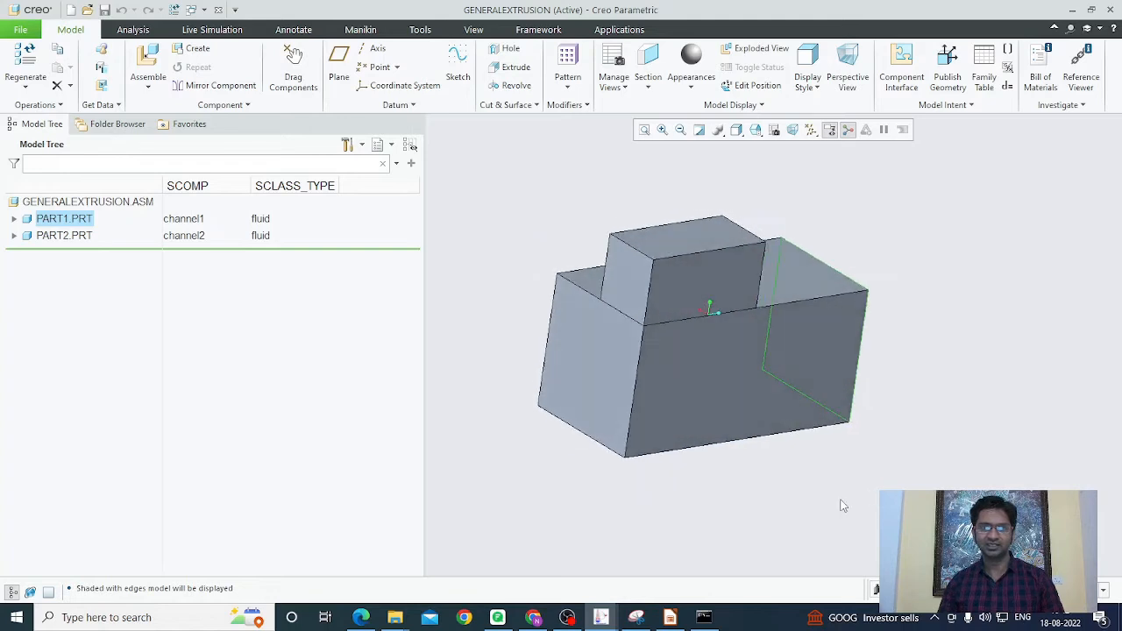
click(636, 279)
middle_drag(752, 295, 664, 288)
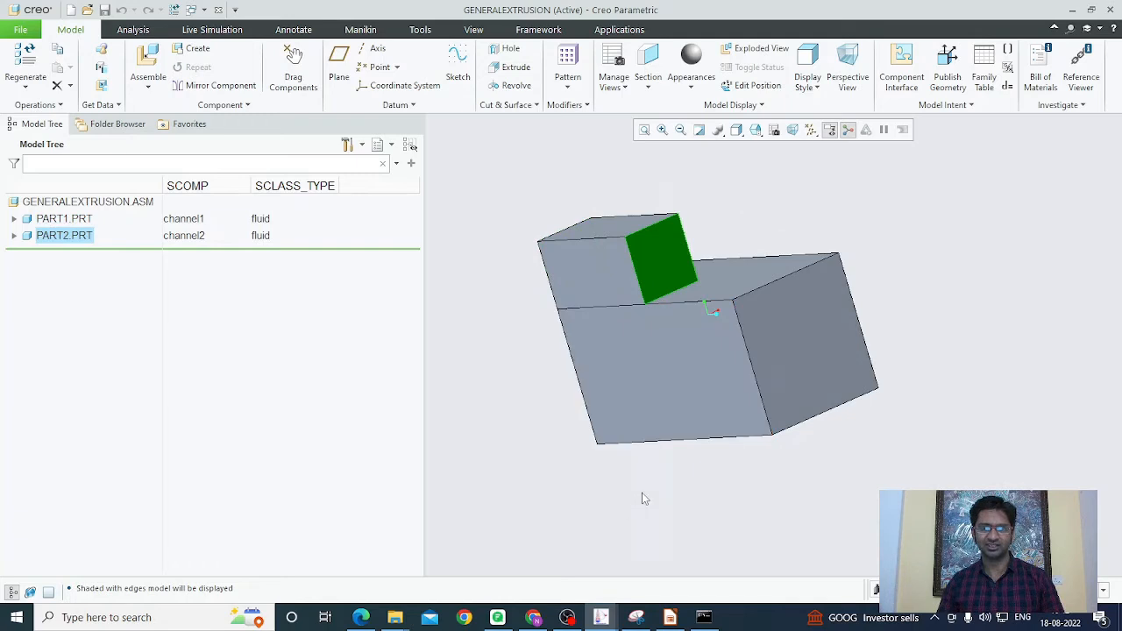
middle_drag(642, 499, 719, 503)
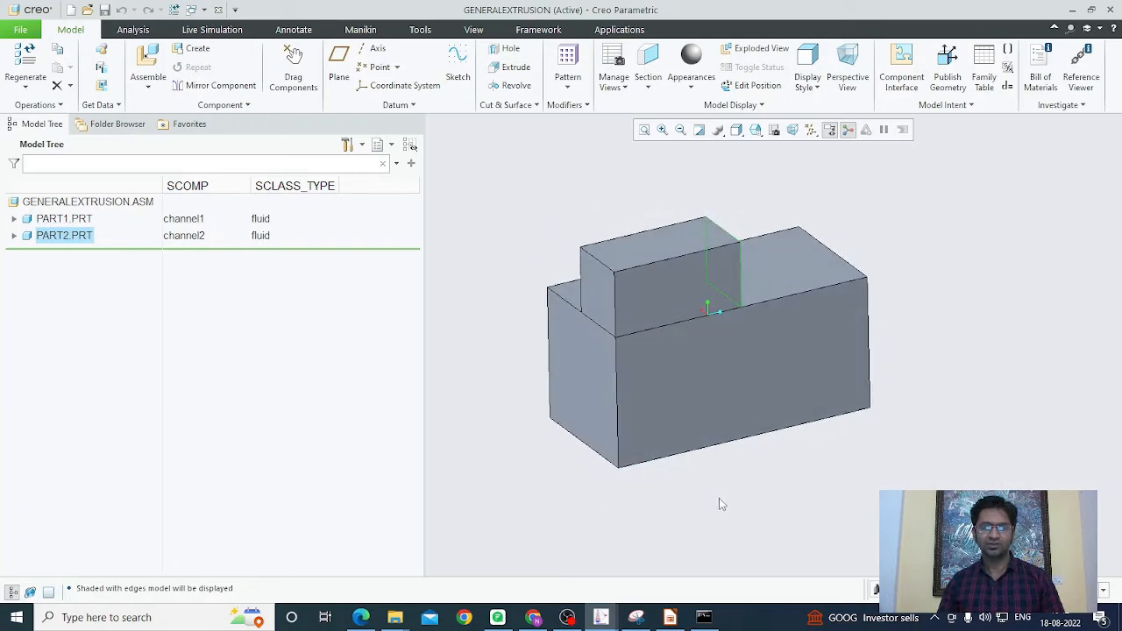
Inspect the surface-level parameters of PART1's source end face, widening the values so they can be read in full
click(720, 502)
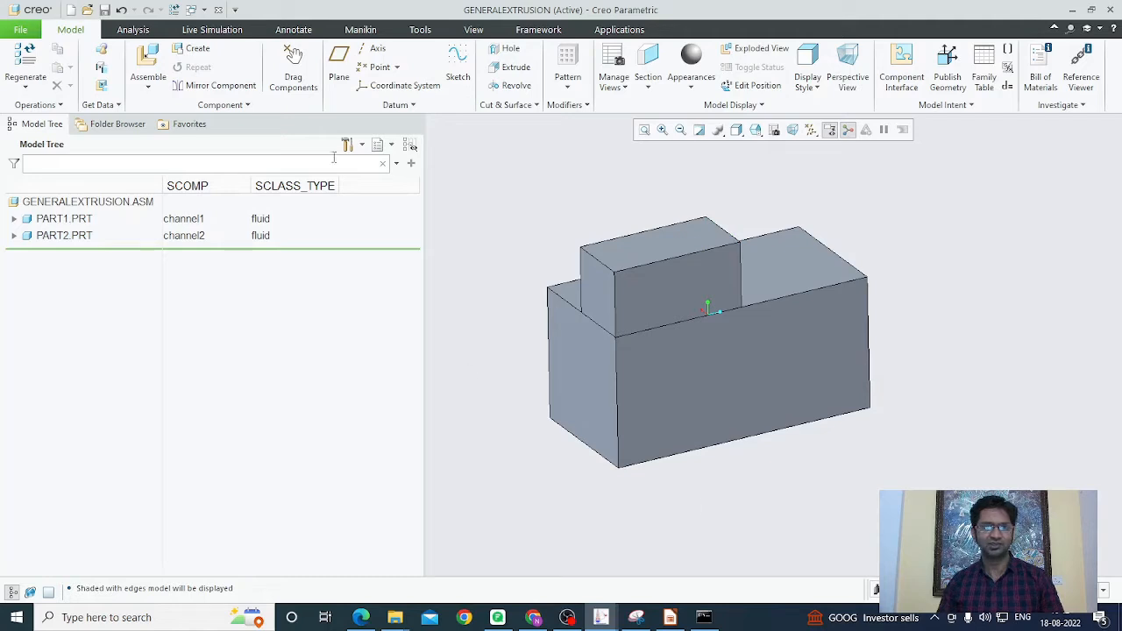
click(420, 30)
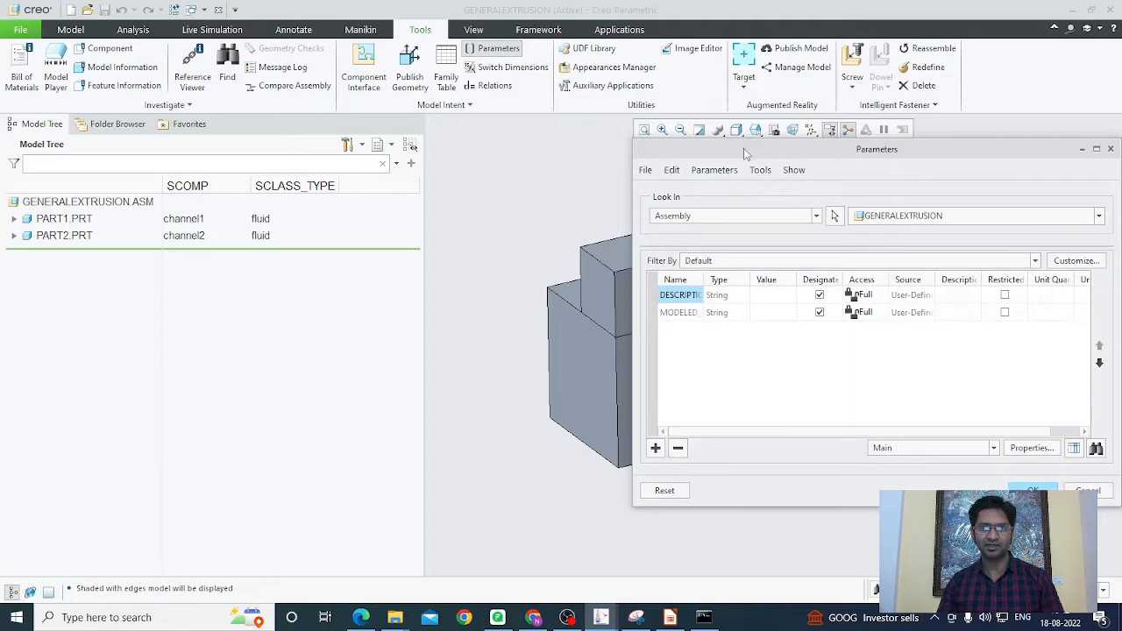
drag(744, 149, 106, 222)
click(43, 290)
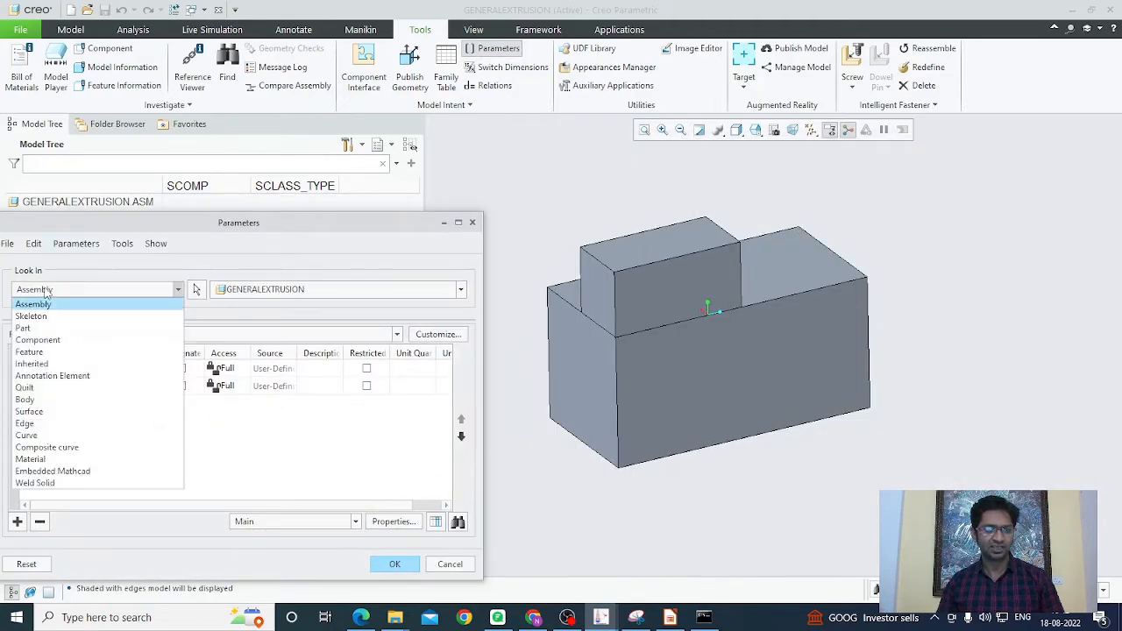
click(29, 411)
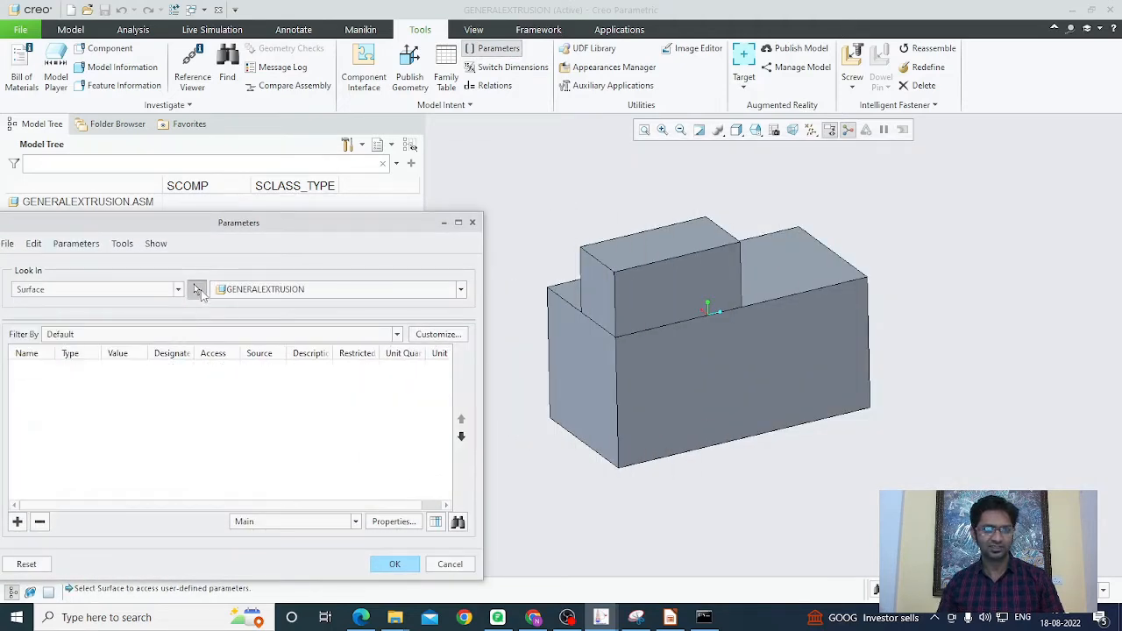
click(197, 290)
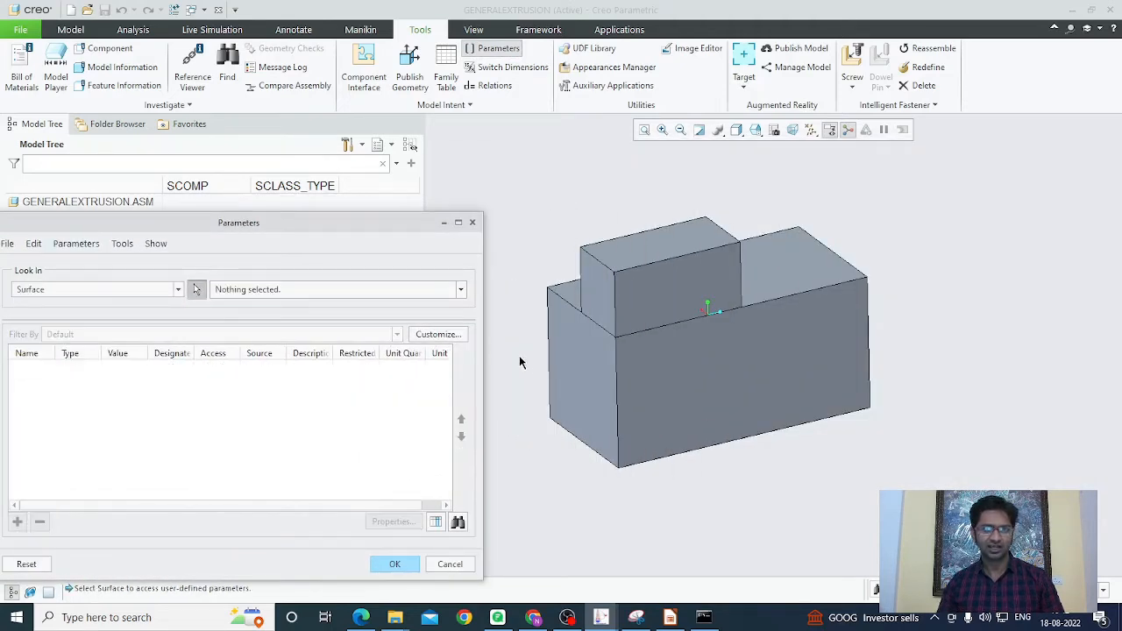
click(600, 392)
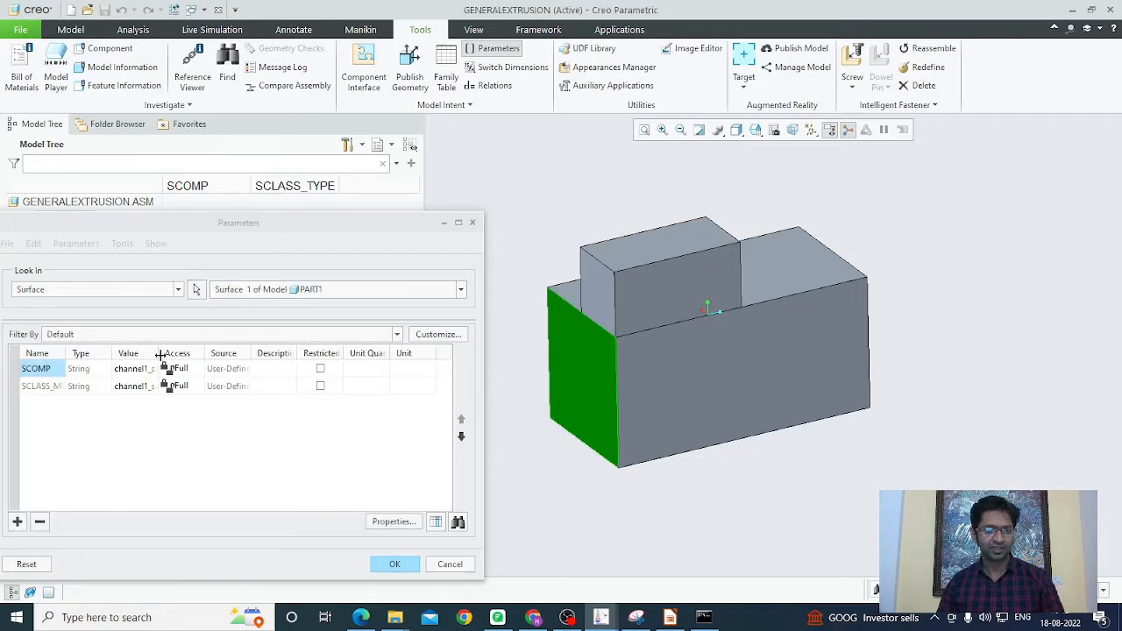
drag(159, 354, 231, 355)
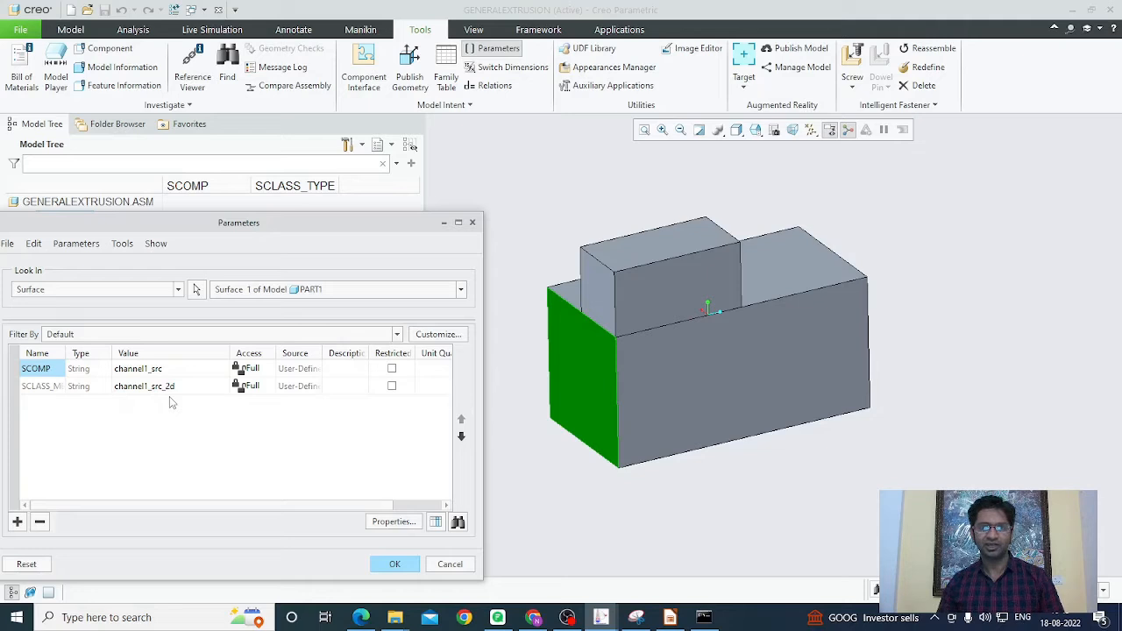
Inspect the surface parameters assigned to PART1's opposite, destination end face
click(196, 291)
middle_drag(821, 472, 756, 456)
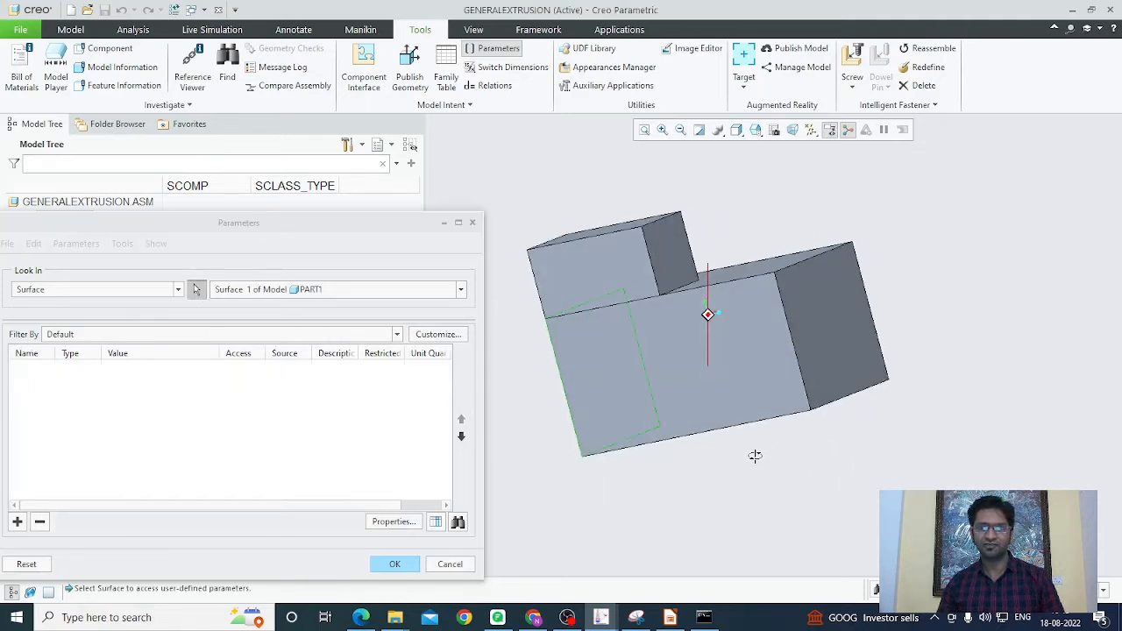
click(836, 342)
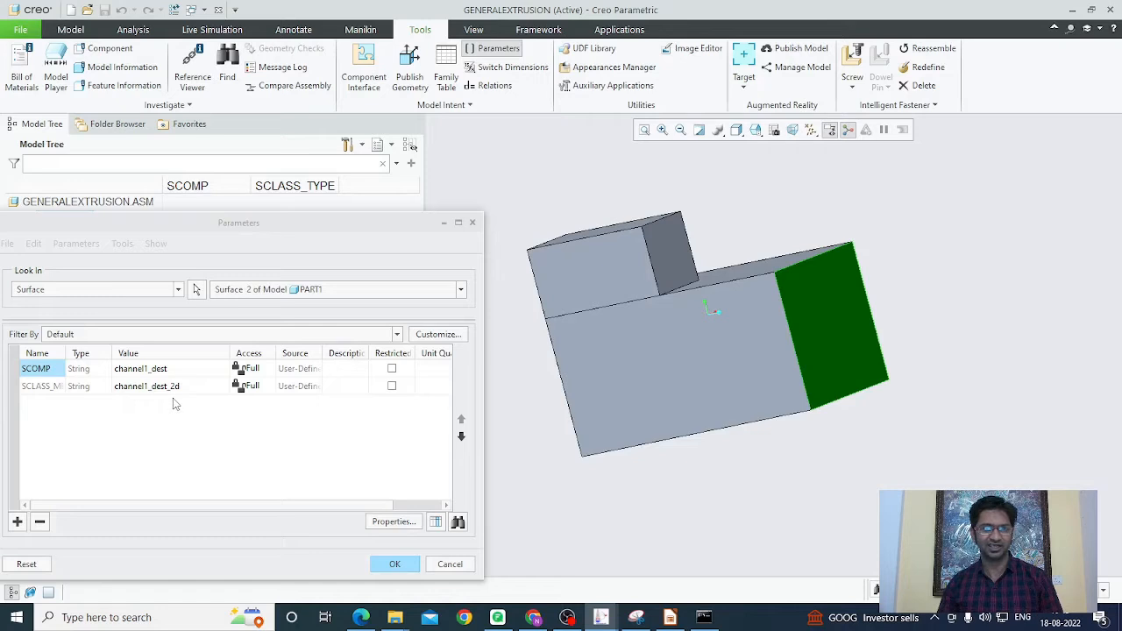
Inspect the surface parameters of PART2's source and destination end faces, and leave the parameter list without changes
click(196, 290)
middle_drag(563, 479, 631, 464)
click(644, 302)
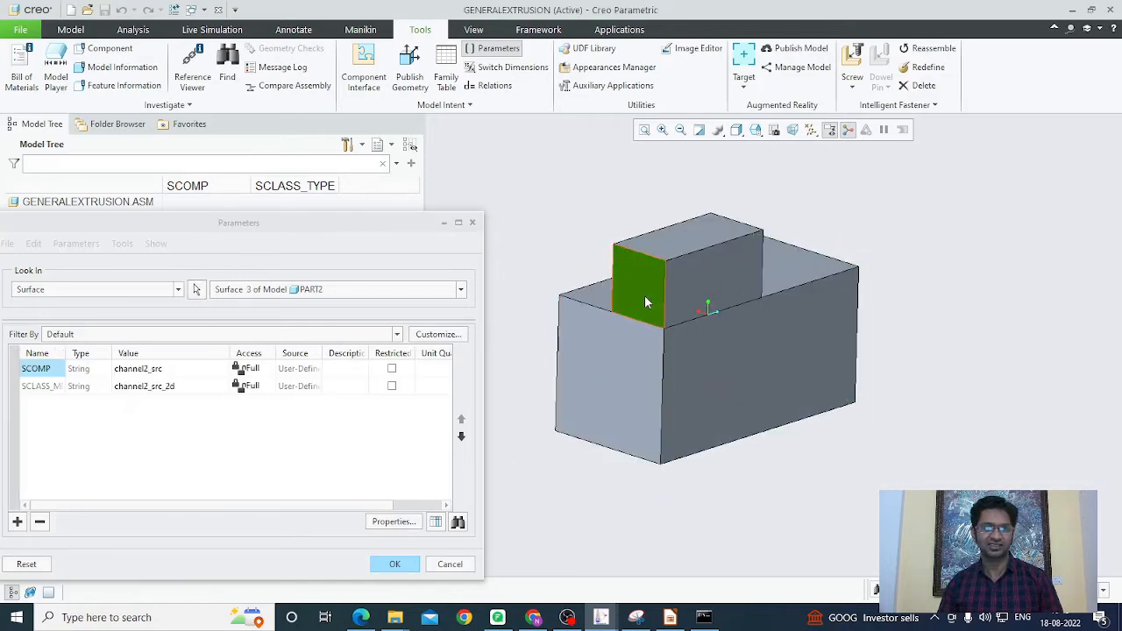
click(197, 294)
middle_drag(886, 267, 666, 268)
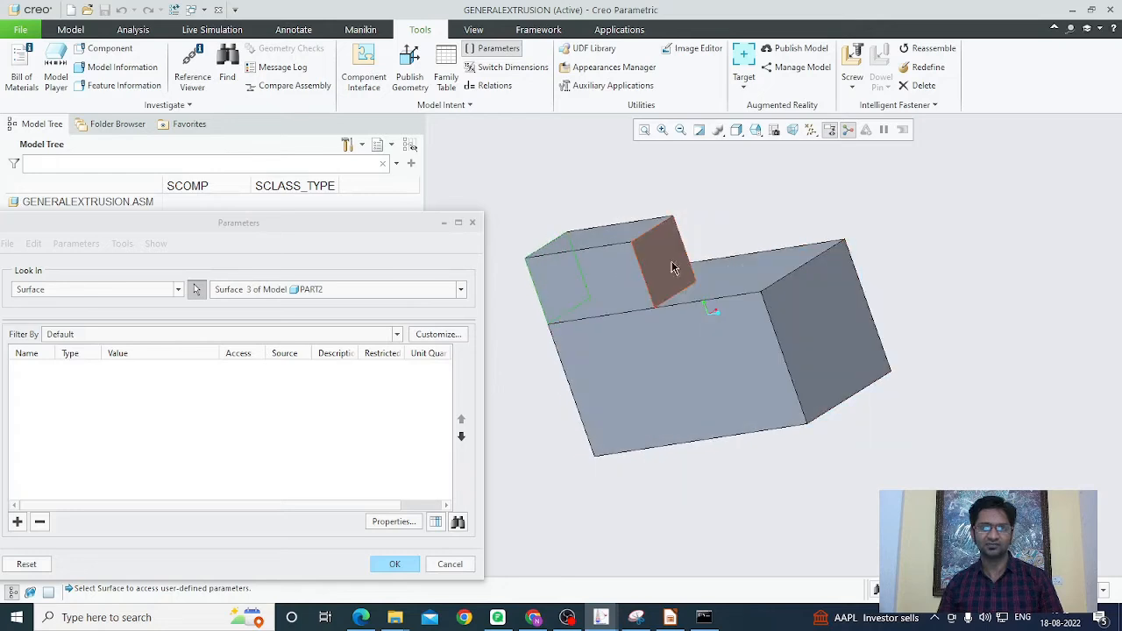
click(663, 261)
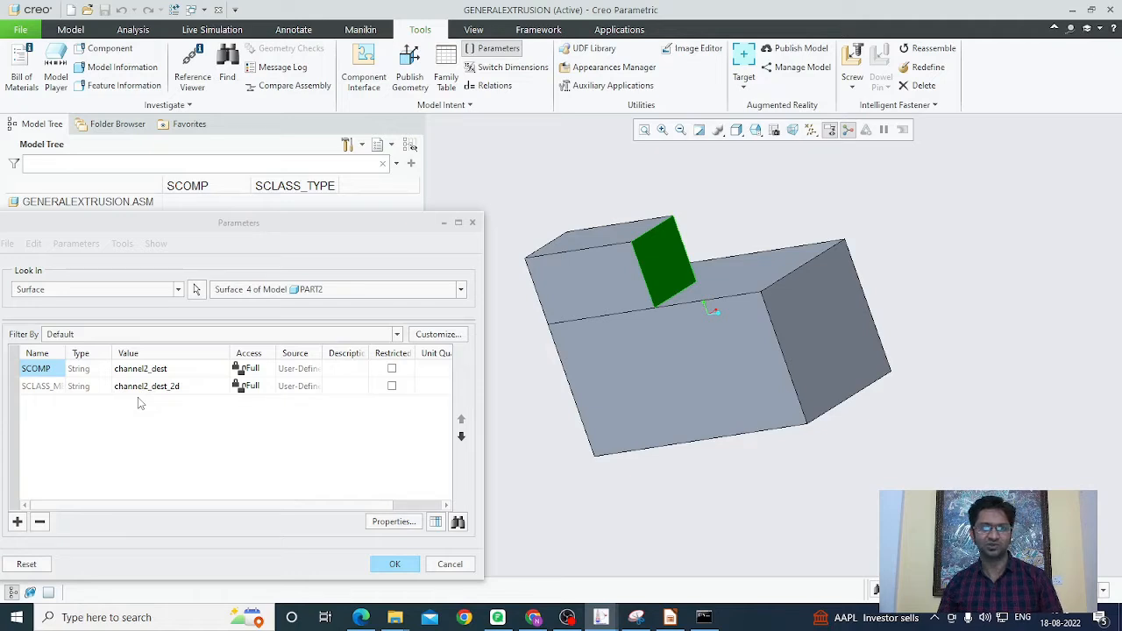
click(451, 564)
middle_drag(548, 510, 634, 491)
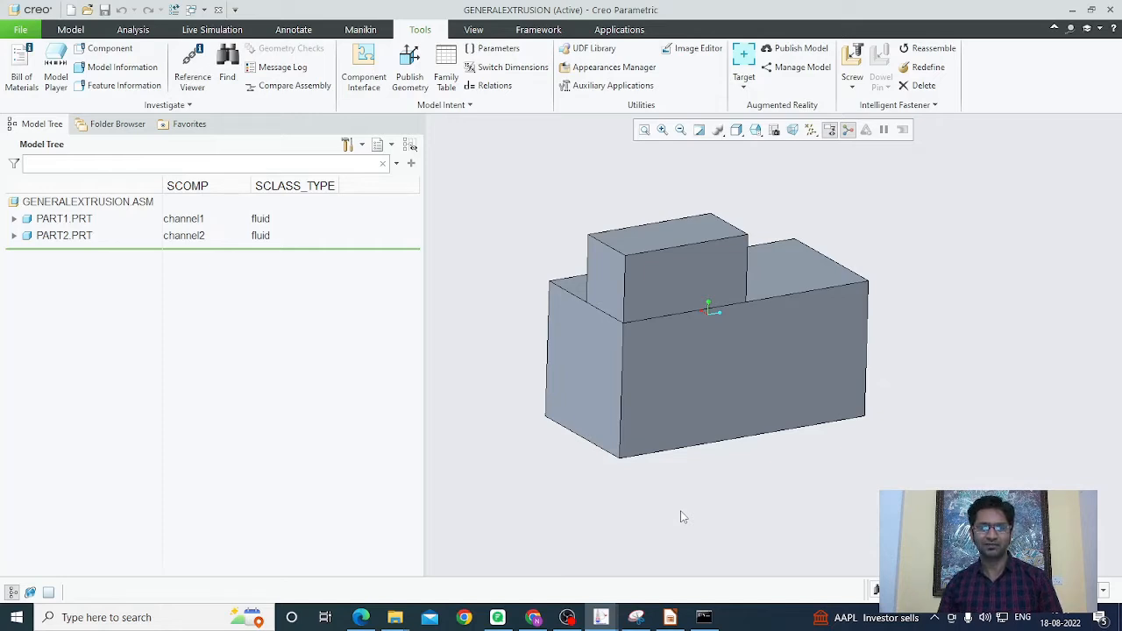
Switch to CAENexus and show the existing extrusion attributes and the General extrusion option available for the R_fluid_channel1_src_2d relation
key(alt+Tab)
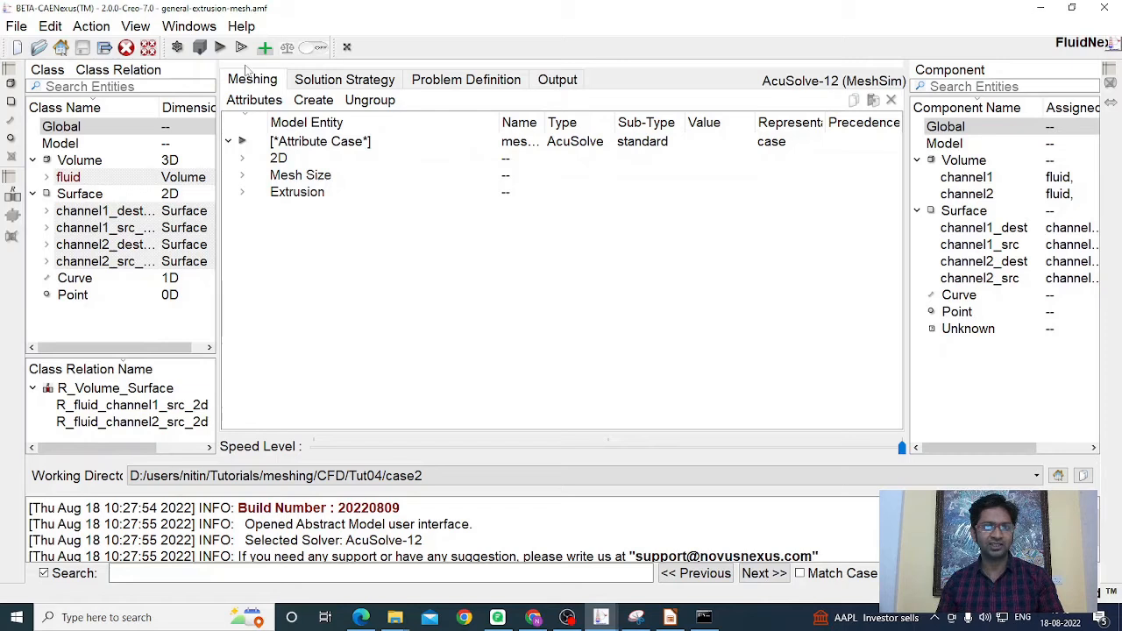
click(243, 193)
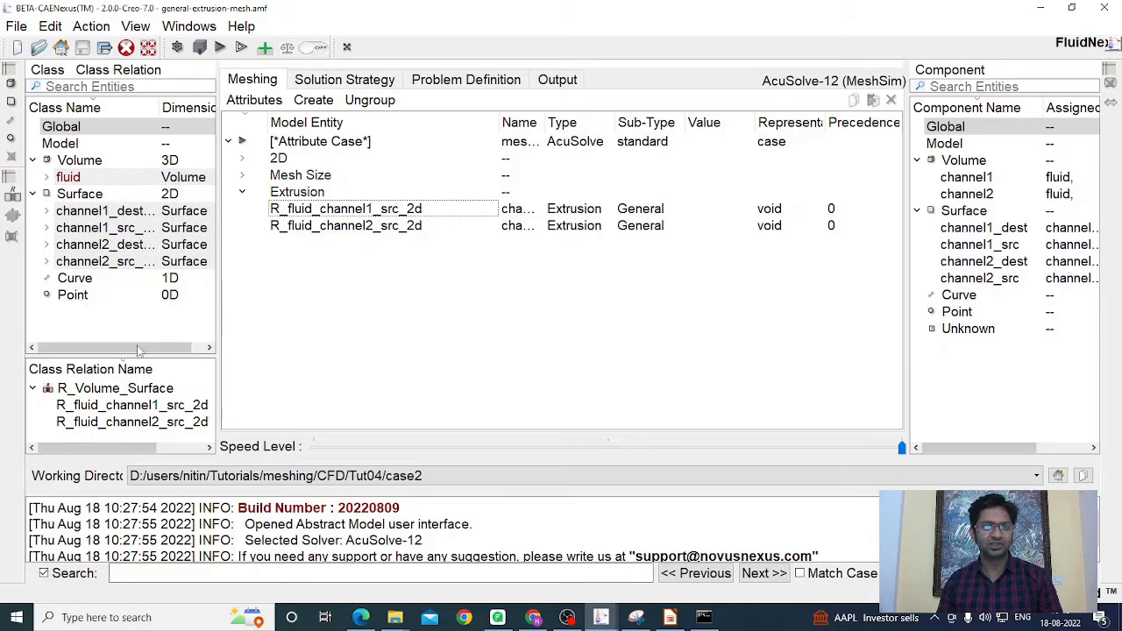
click(114, 408)
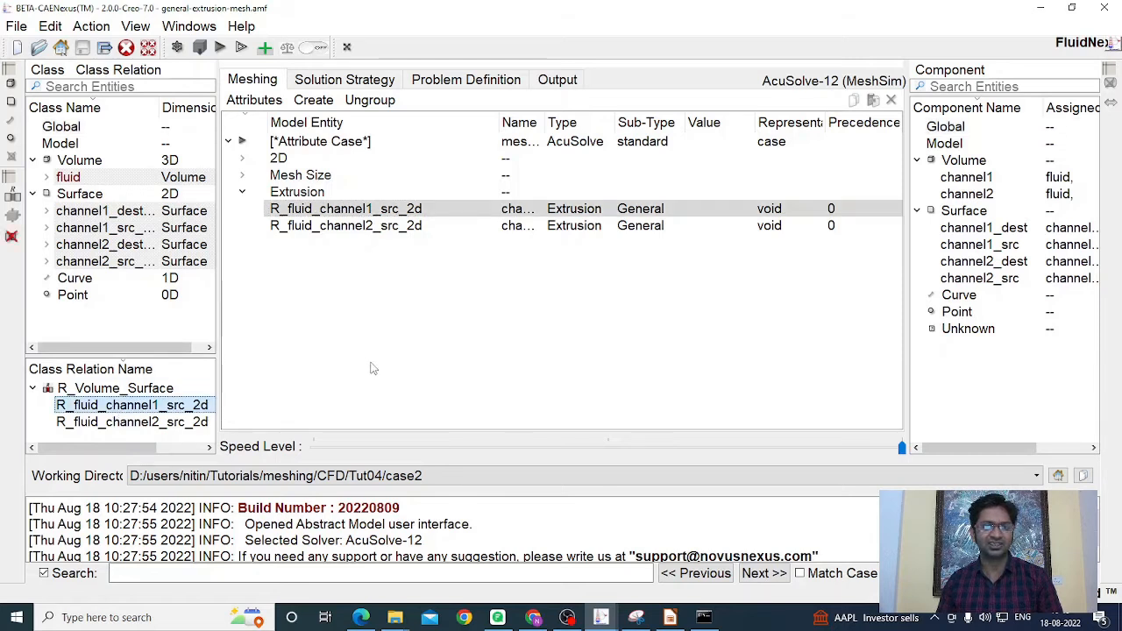
click(314, 101)
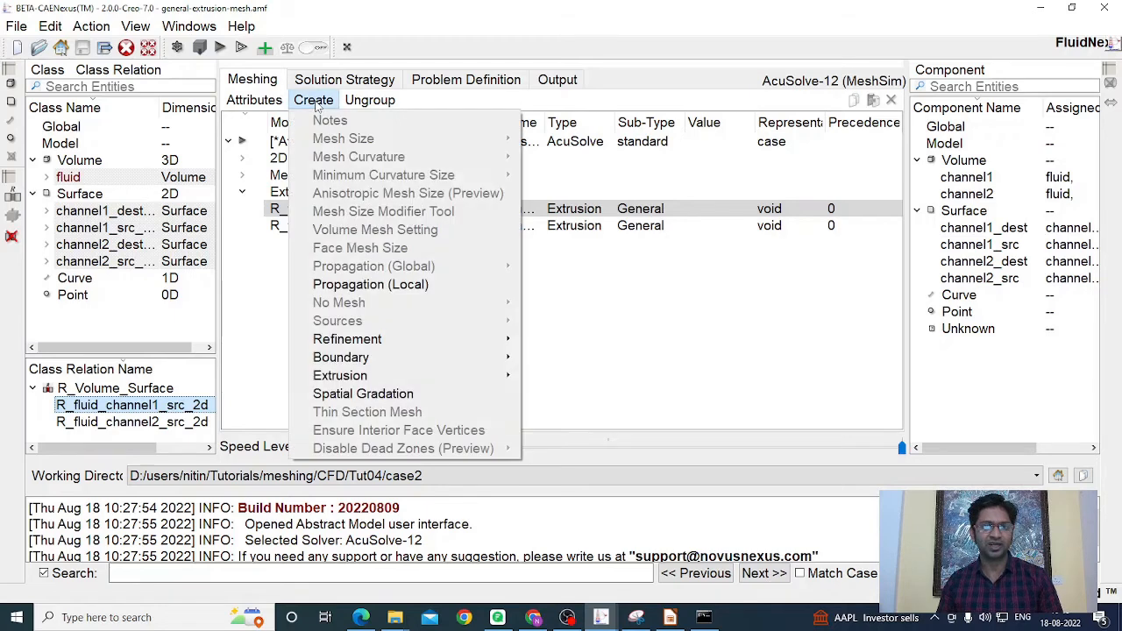
mouse_move(350, 377)
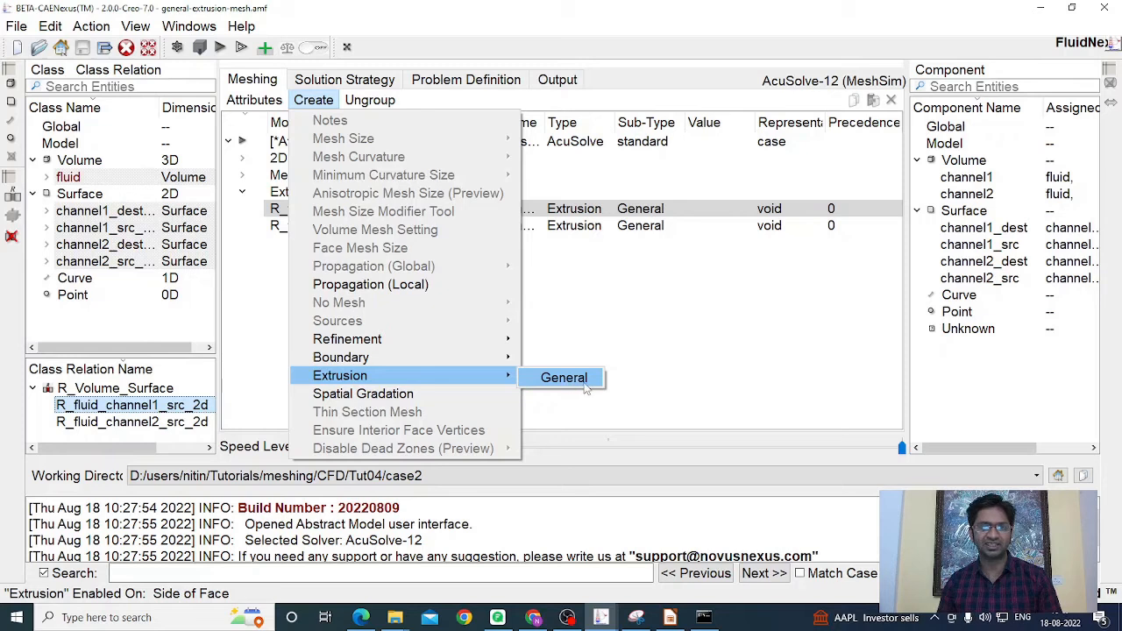
click(612, 323)
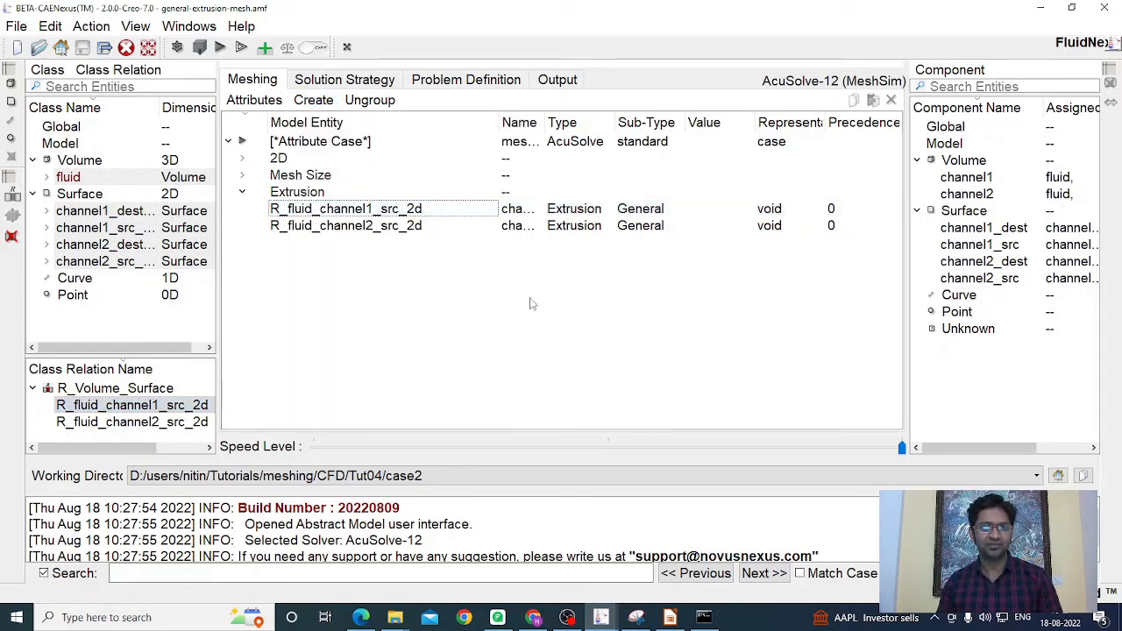
Review the channel-1-extrusion attribute's destination, element type and layer controls, keeping Geometric Progression (Preview) as its size type
click(401, 213)
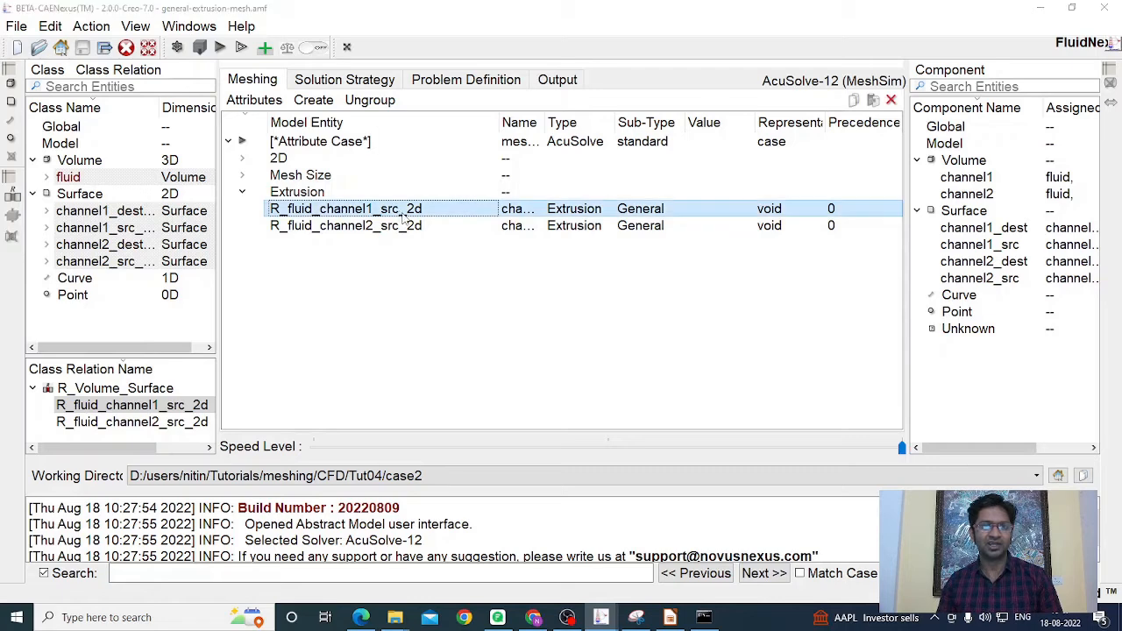
double_click(403, 218)
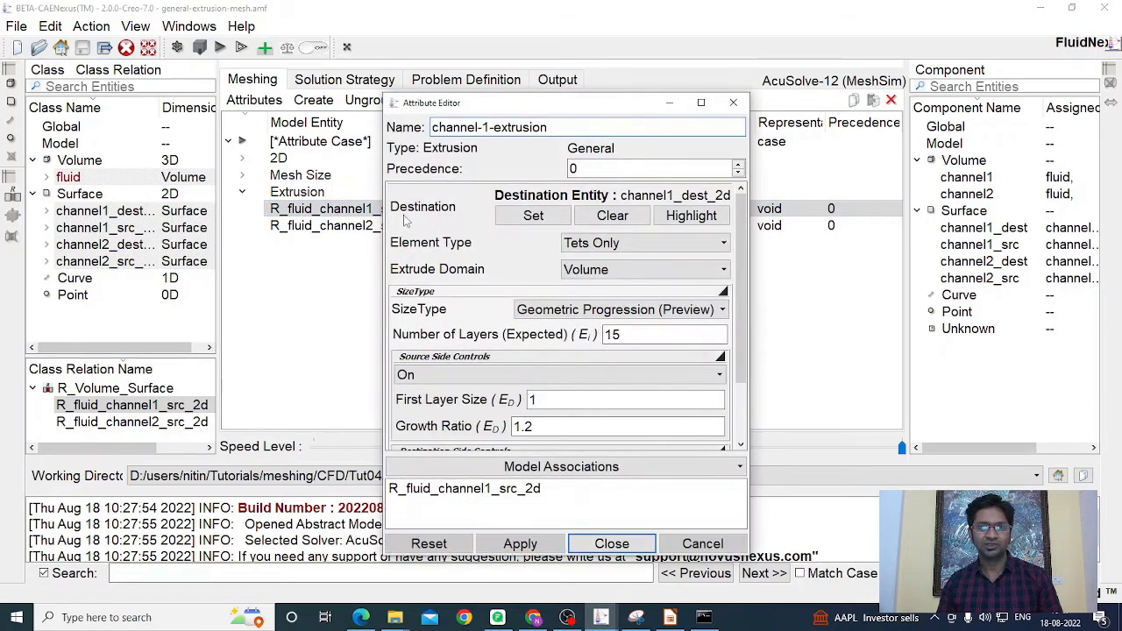
drag(563, 106, 551, 43)
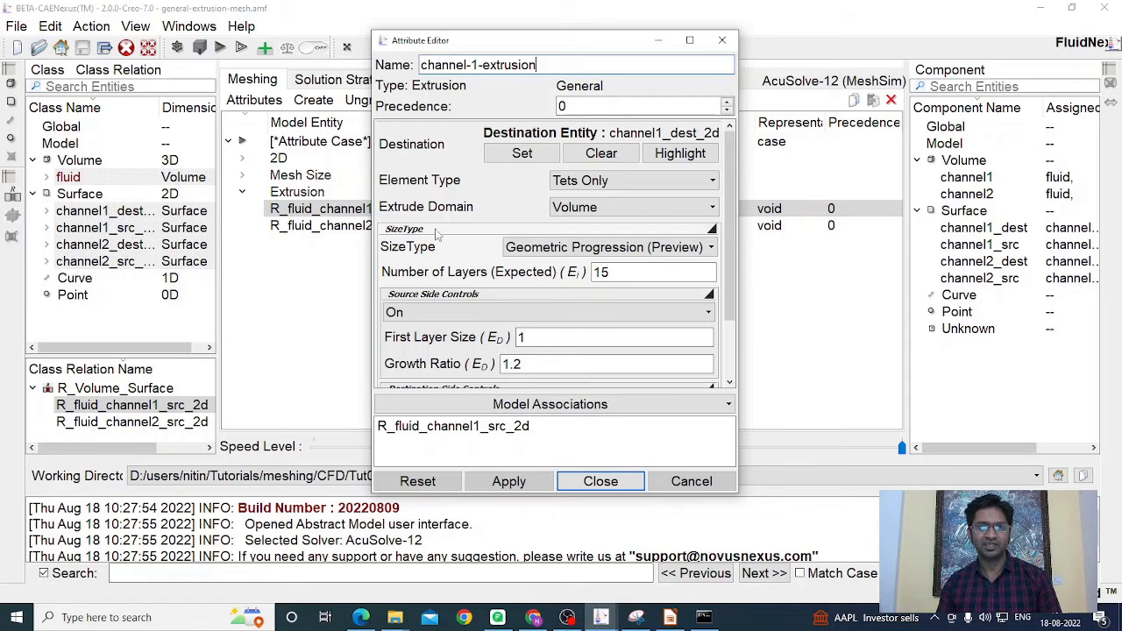
click(585, 249)
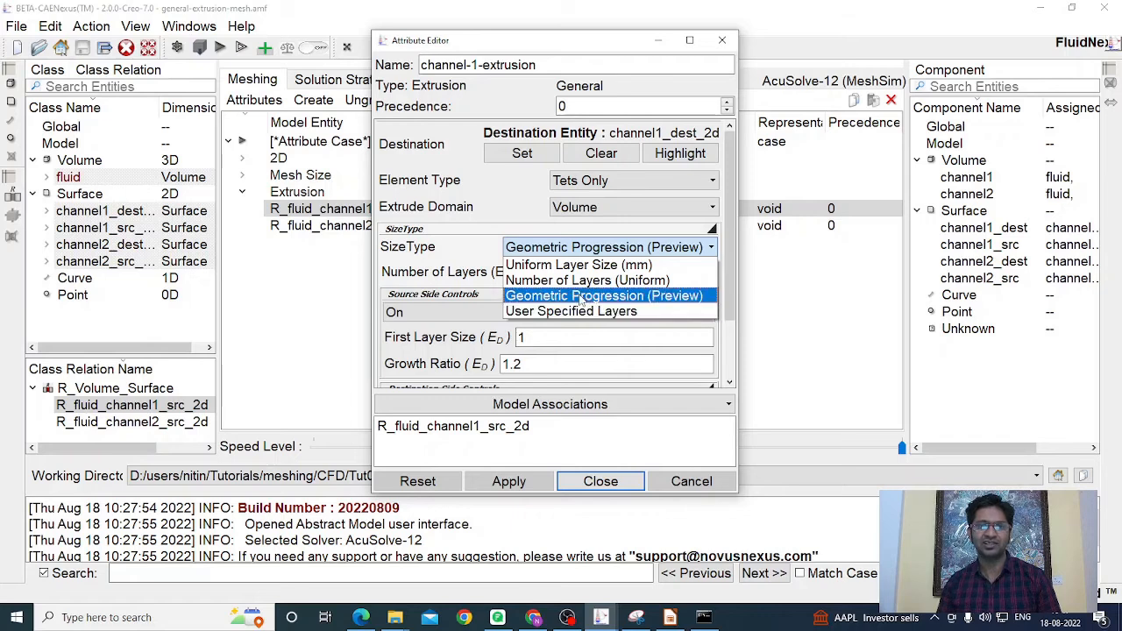
click(581, 297)
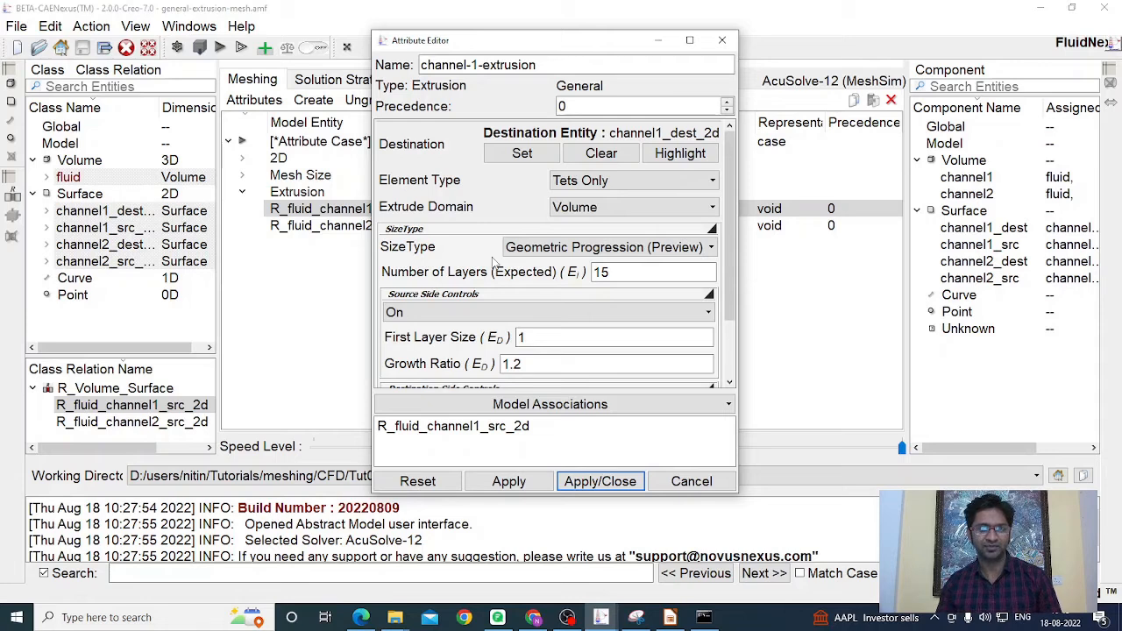
scroll(494, 261, down, 1)
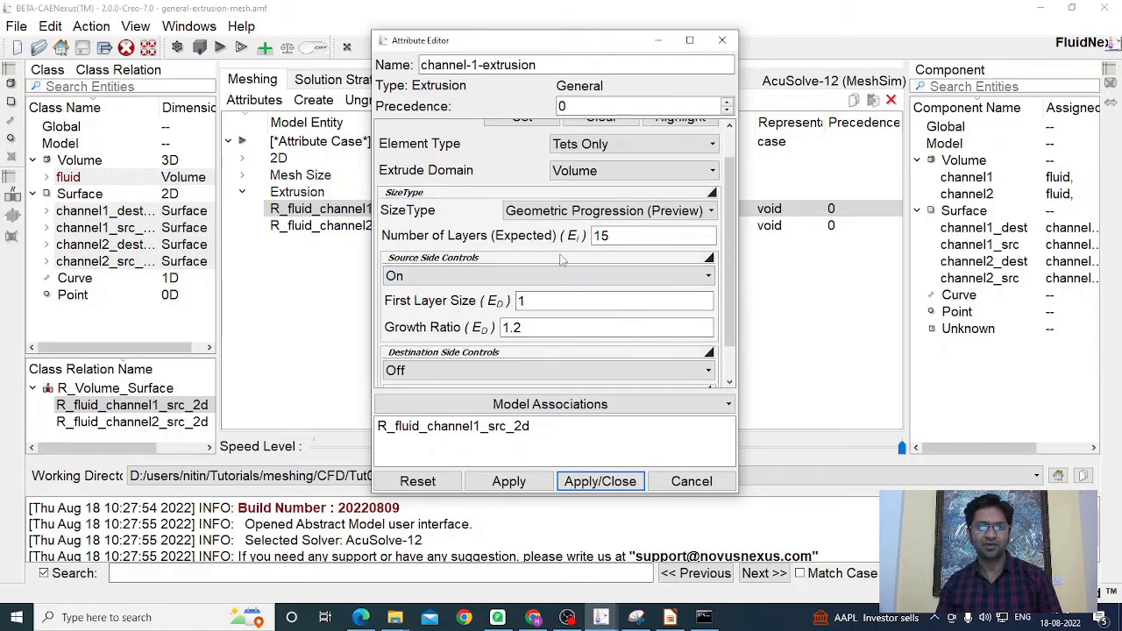
scroll(458, 313, down, 1)
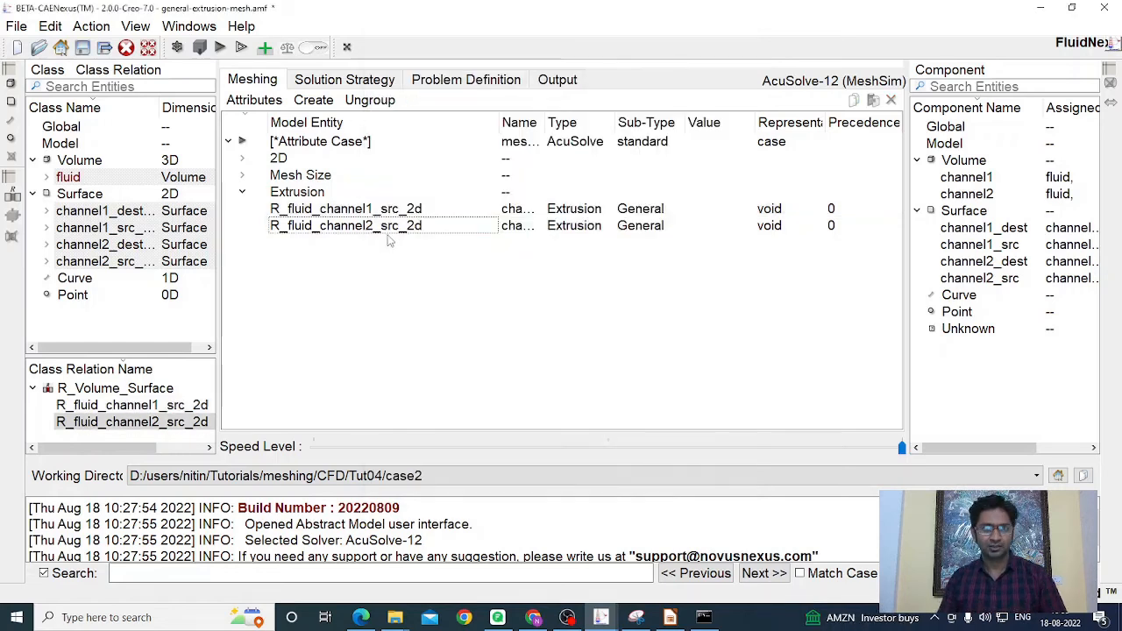
Review the destination entity and layer settings of the channel-2-extrusion attribute on R_fluid_channel2_src_2d, and close it unchanged
double_click(385, 230)
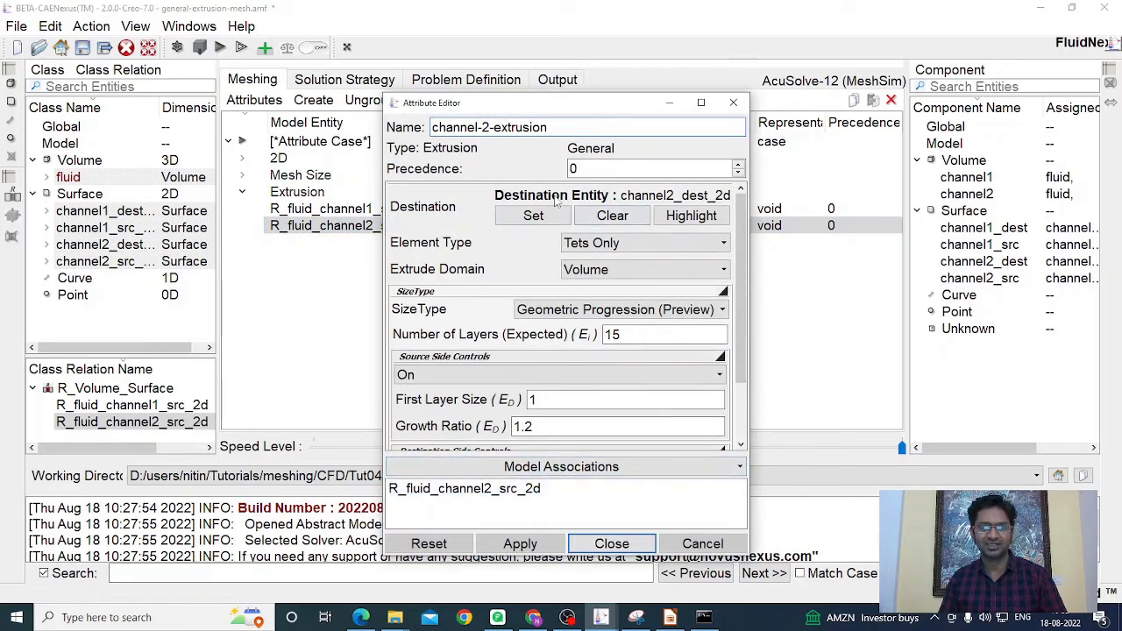
scroll(529, 319, down, 1)
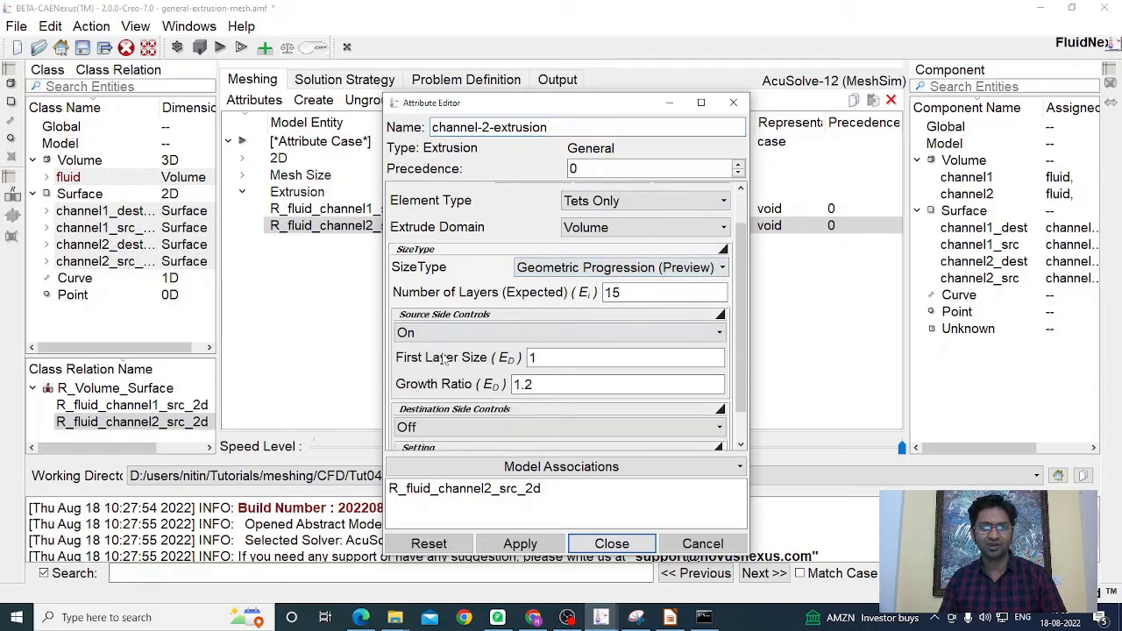
click(612, 543)
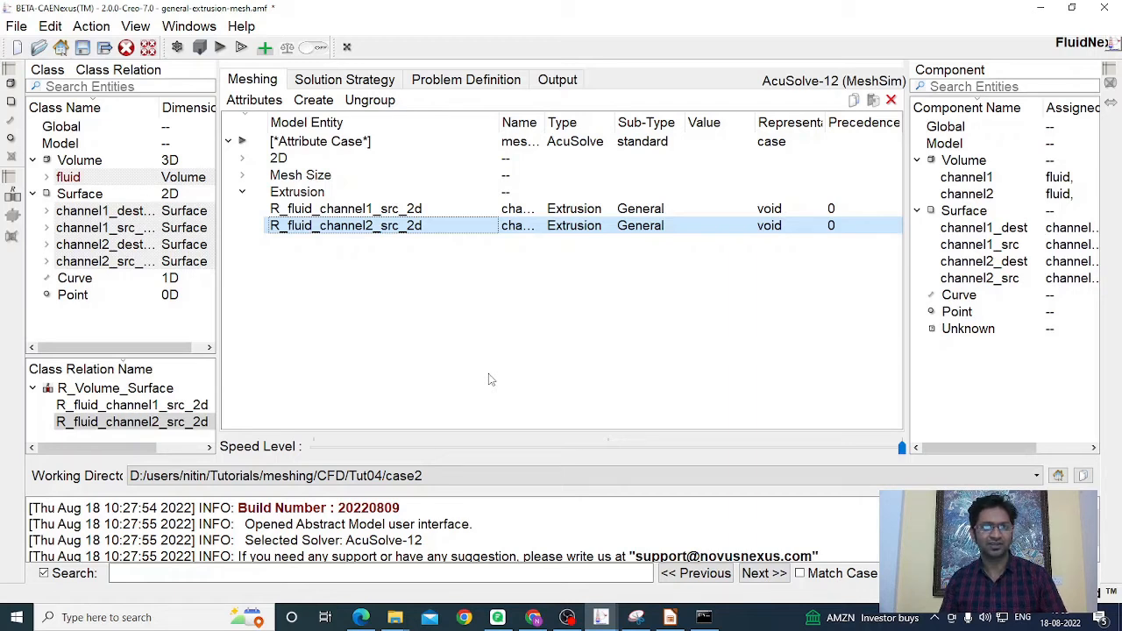
click(491, 379)
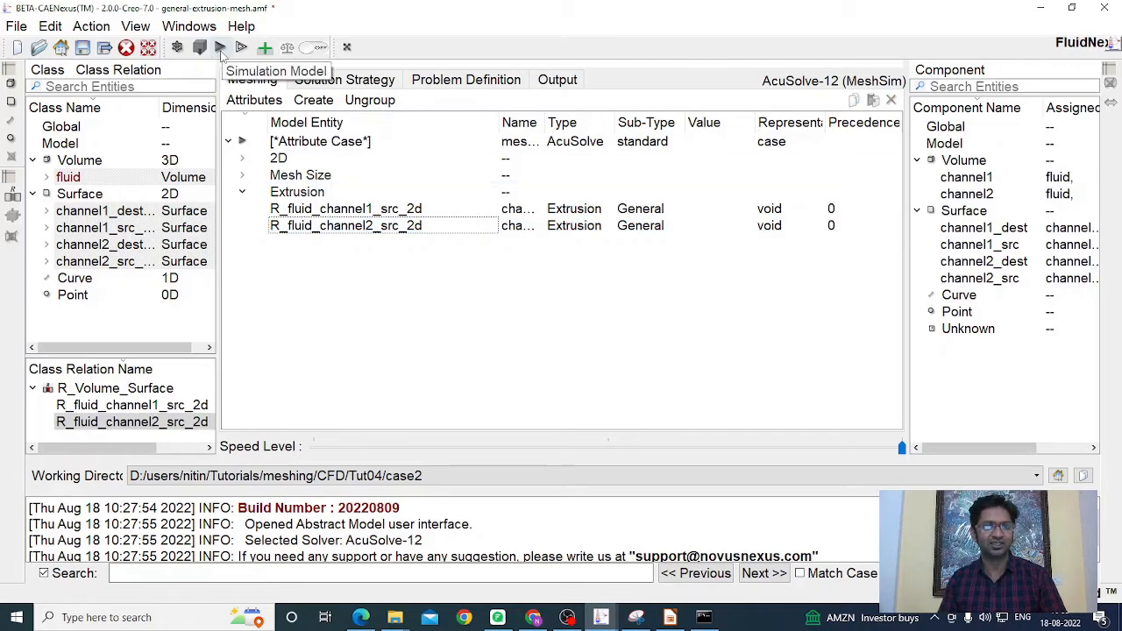
Create the simulation model from generalextrusion.asm.2 in the GeneralExtrude folder, acknowledging the warning, and inspect the resulting geometry
click(220, 48)
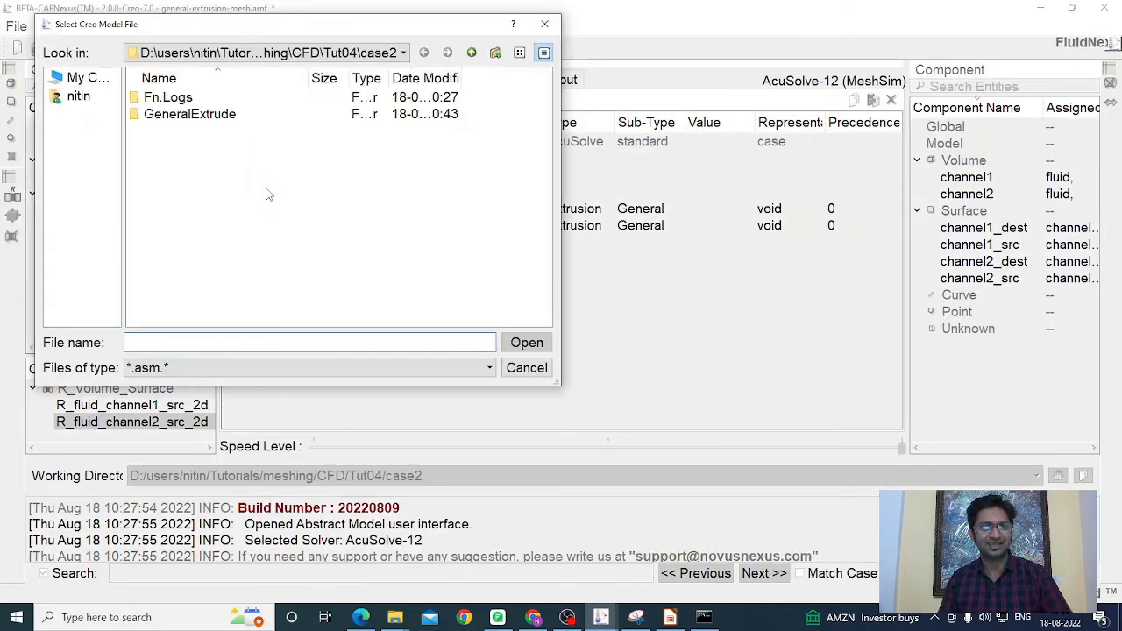
double_click(198, 114)
click(204, 100)
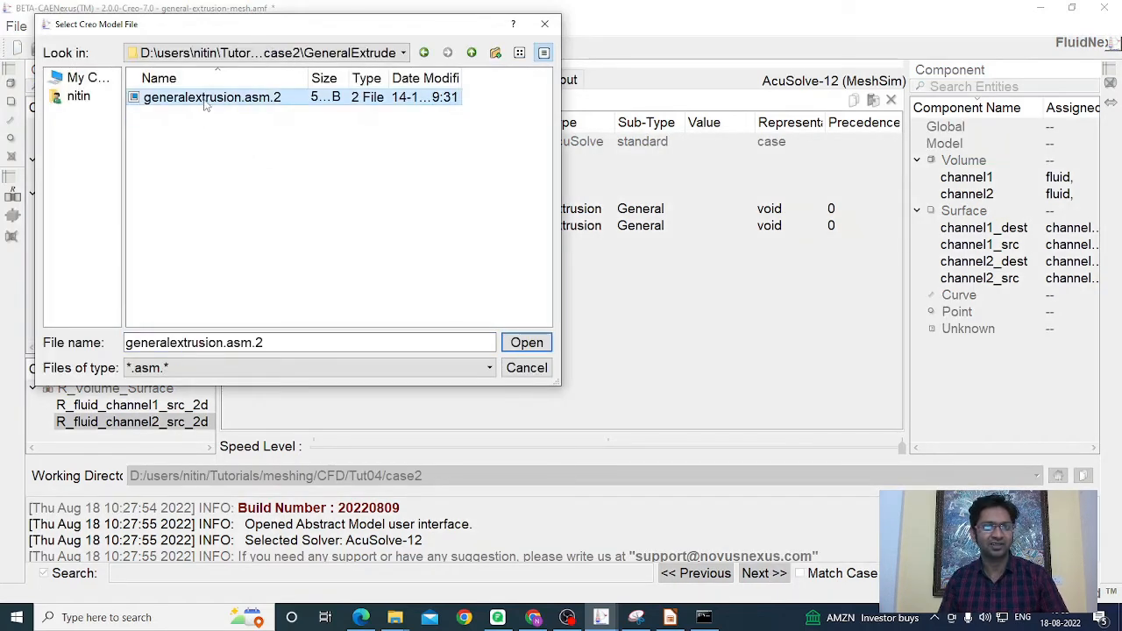
click(523, 344)
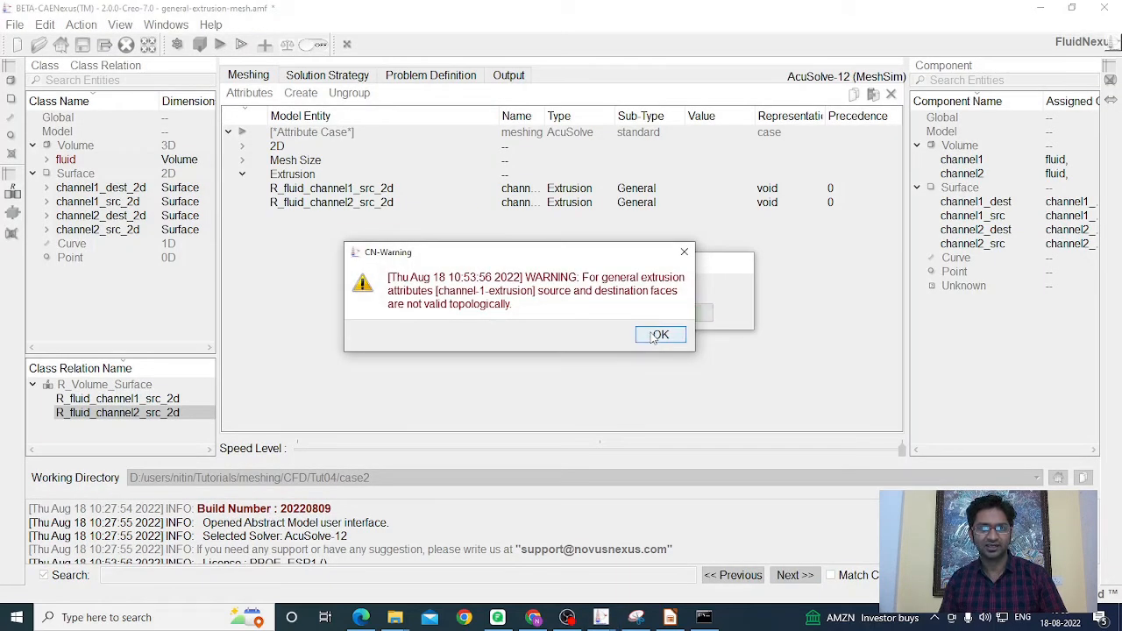
click(658, 335)
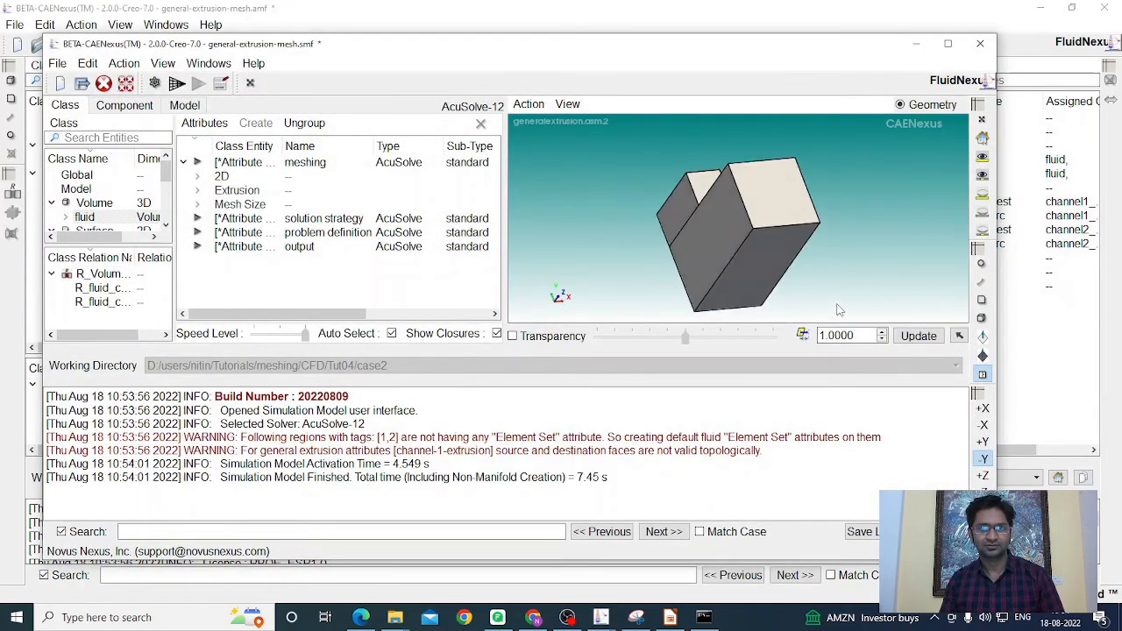
middle_drag(837, 305, 850, 315)
middle_drag(751, 266, 810, 262)
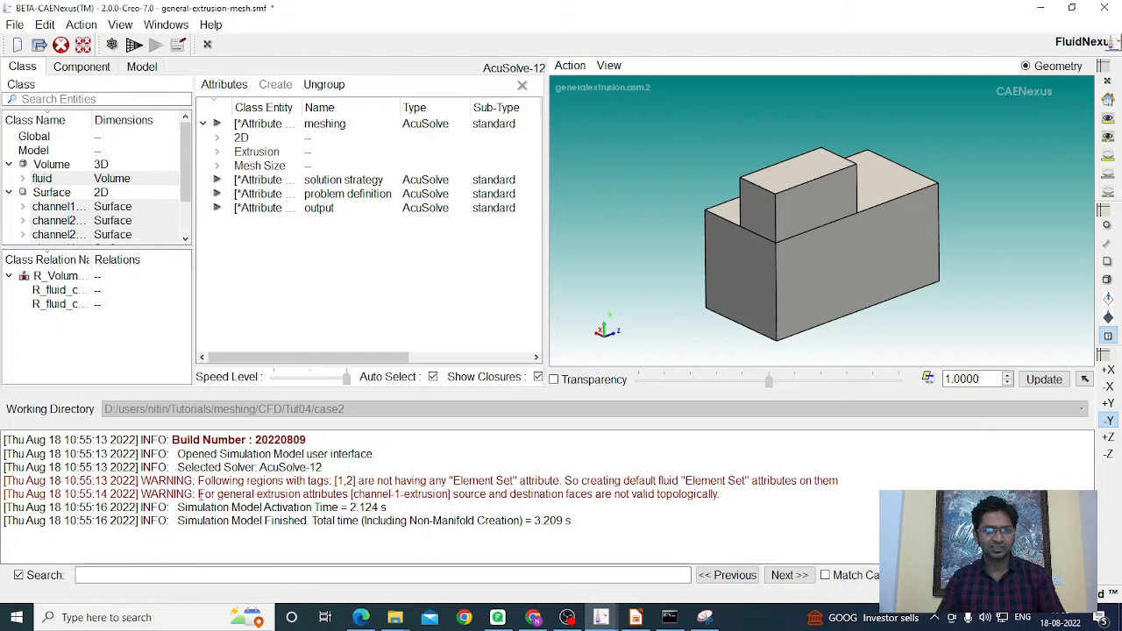
Examine the channel-1-extrusion topology warning in the log and compare the opposite end faces of the geometry it refers to
drag(199, 494, 723, 497)
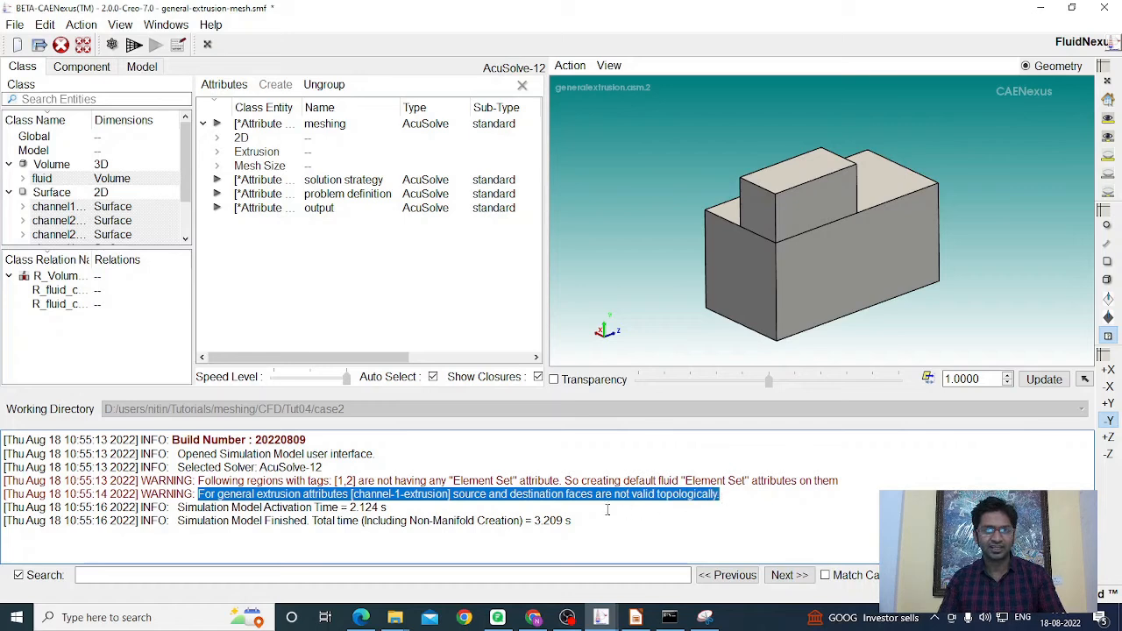
click(607, 509)
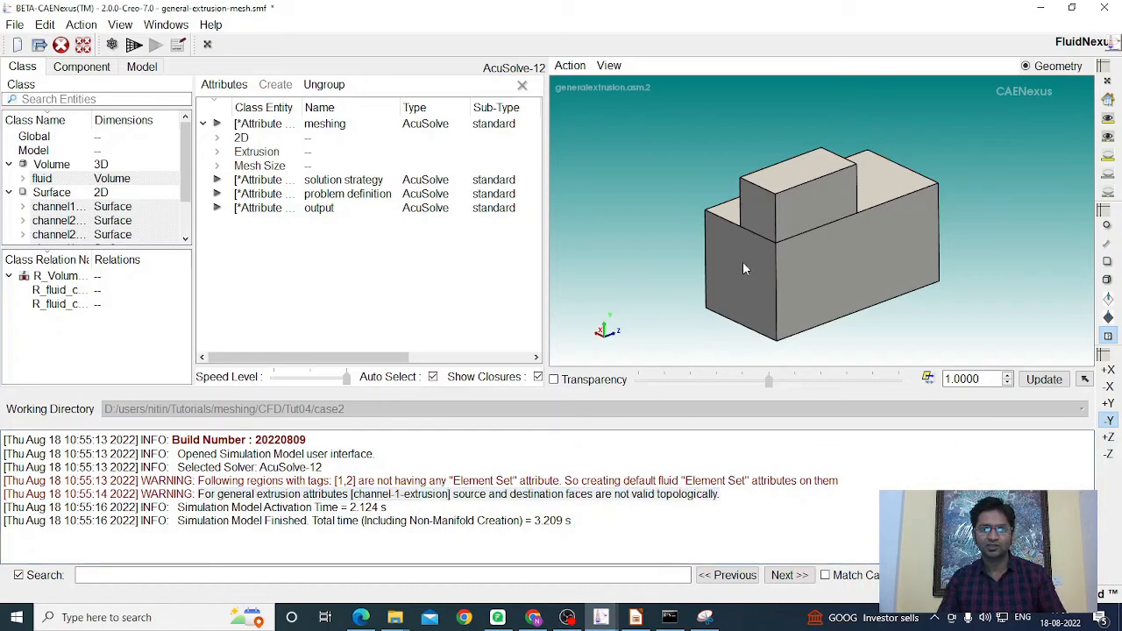
middle_drag(965, 250, 796, 281)
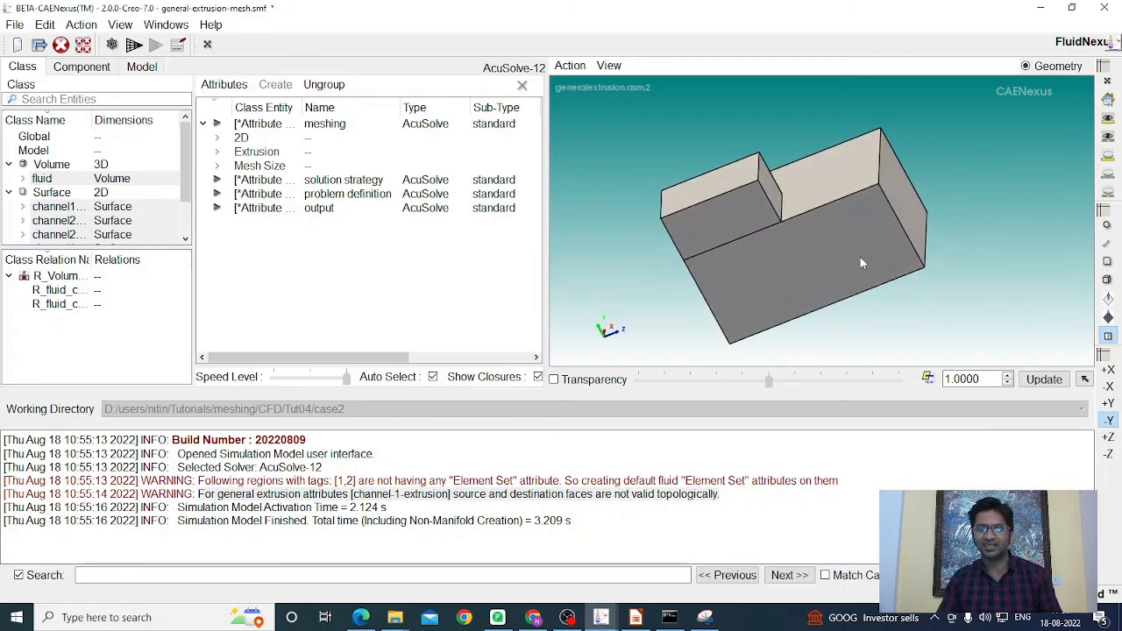
middle_drag(861, 261, 672, 282)
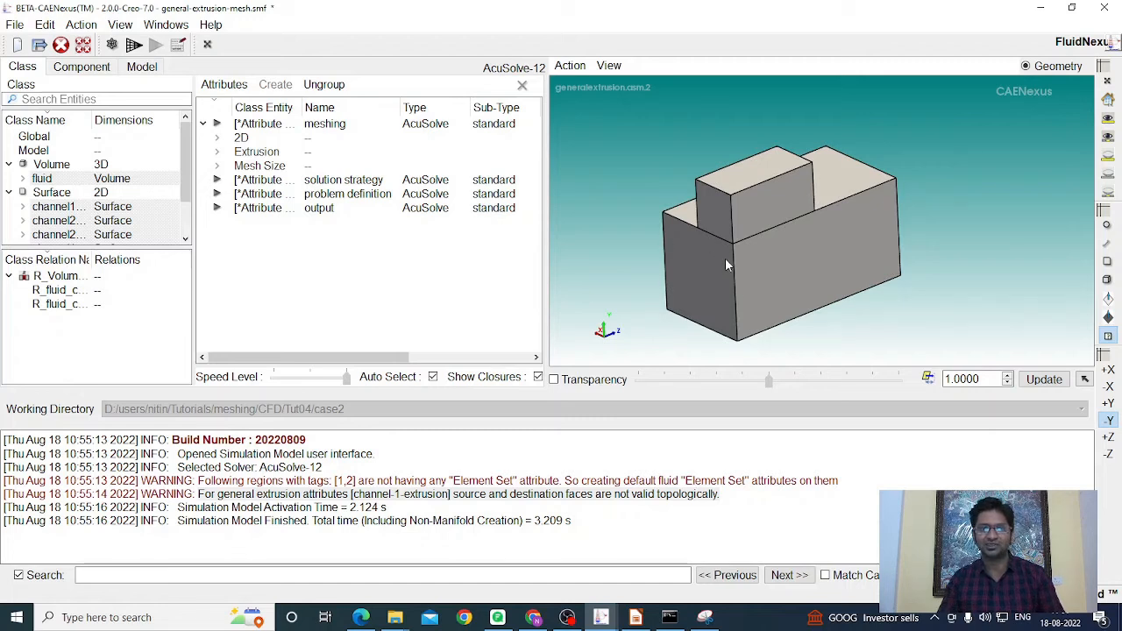
middle_drag(912, 305, 749, 327)
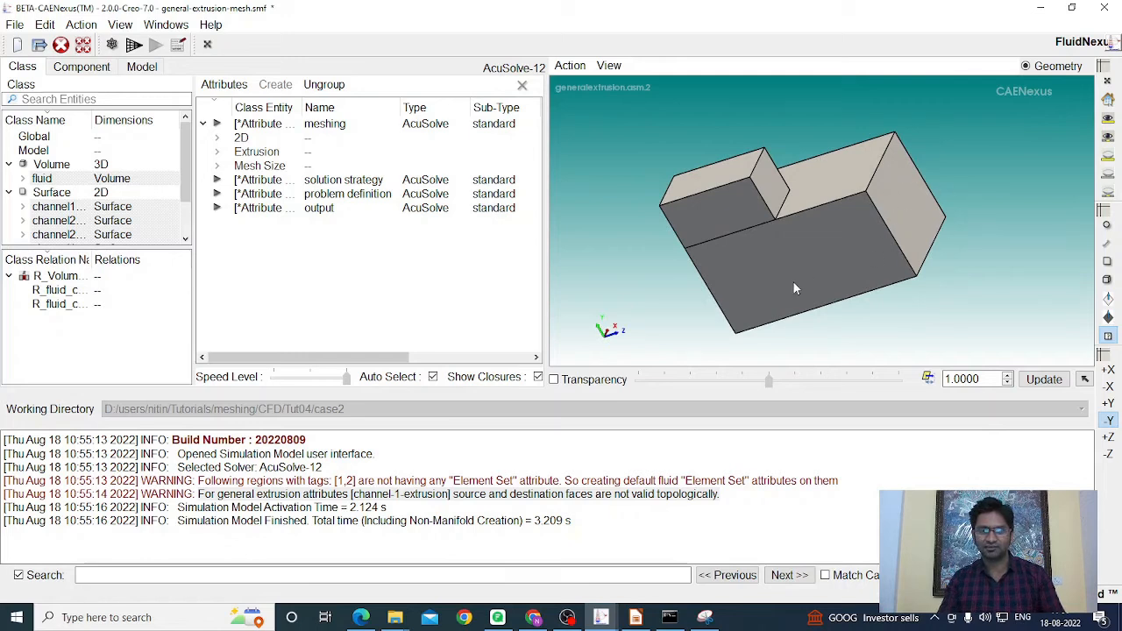
middle_drag(792, 280, 871, 305)
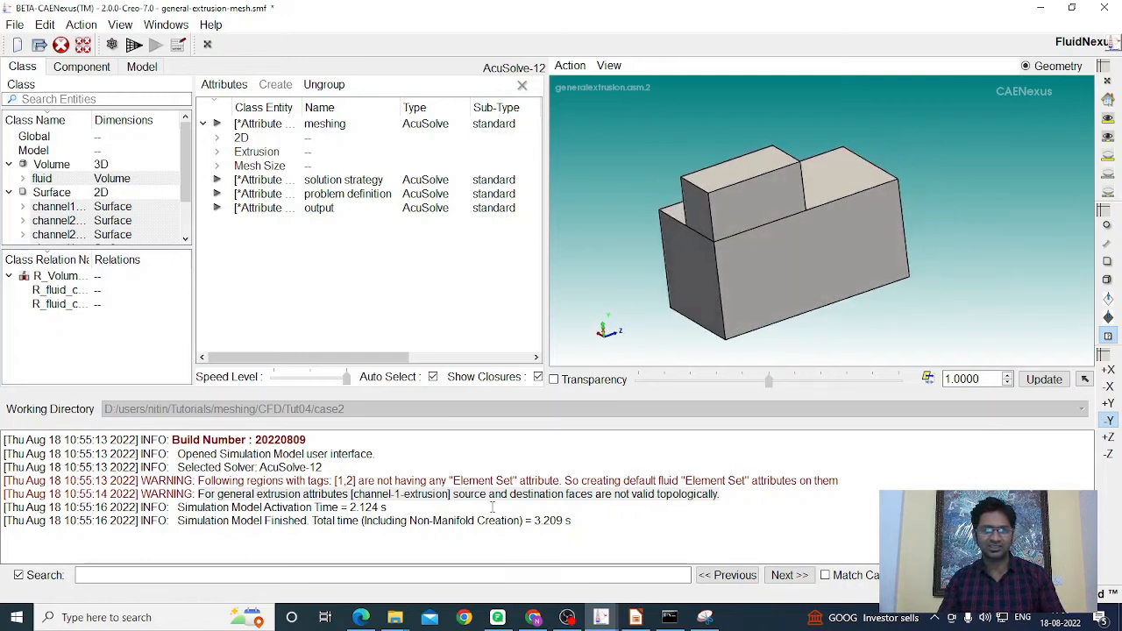
drag(149, 495, 723, 495)
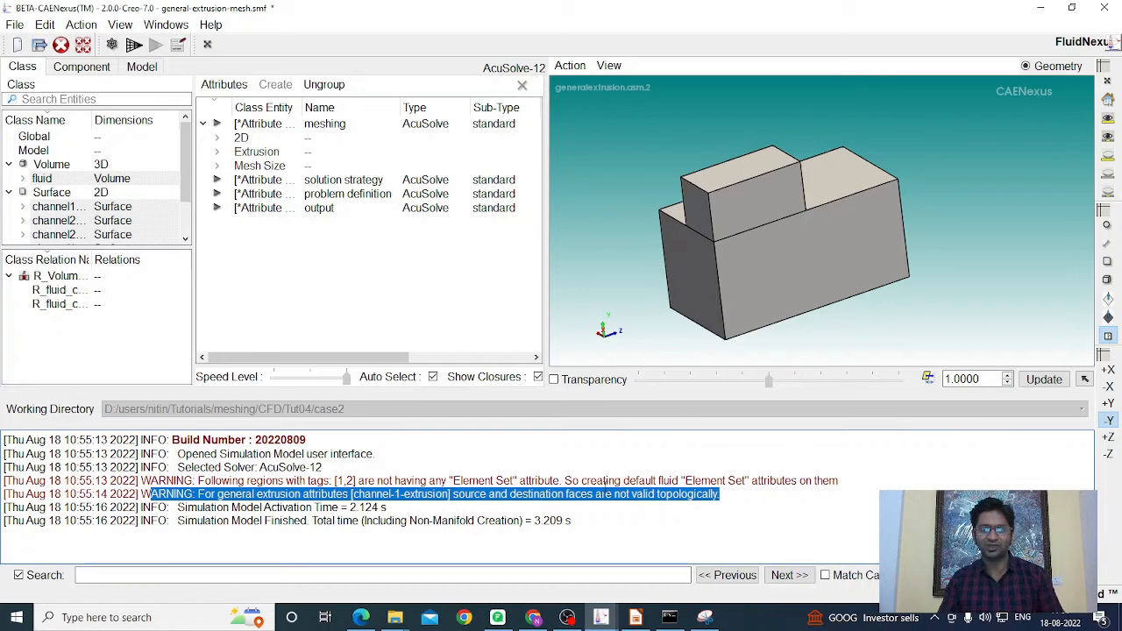
click(644, 286)
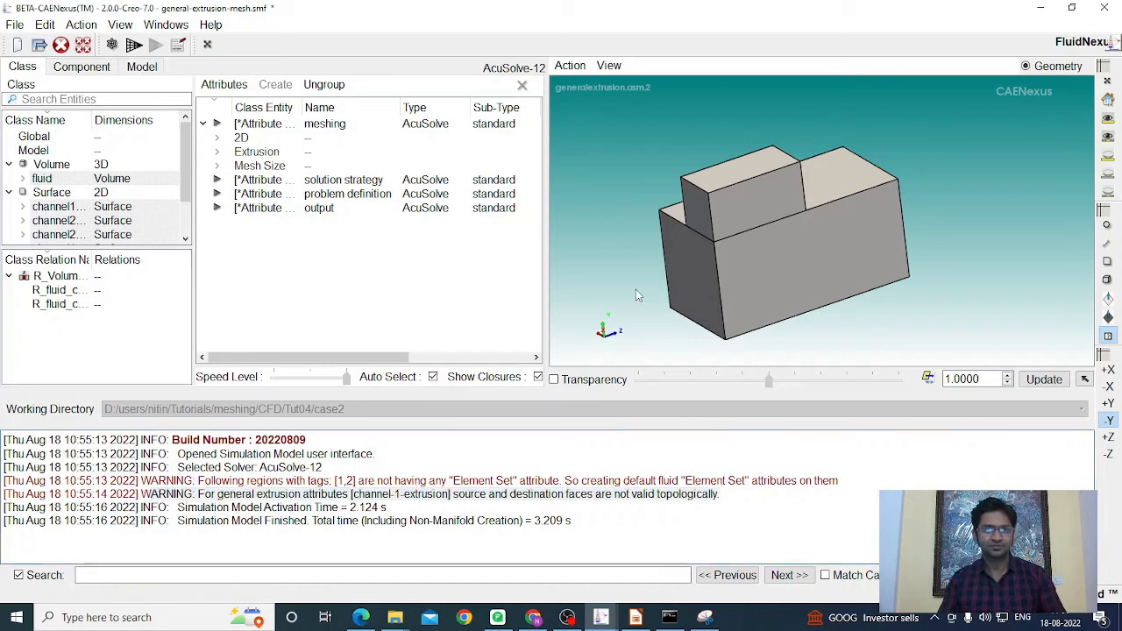
Open the channel-1-extrusion attribute, highlight its source and destination faces on the geometry, and close it unchanged
click(217, 152)
double_click(250, 165)
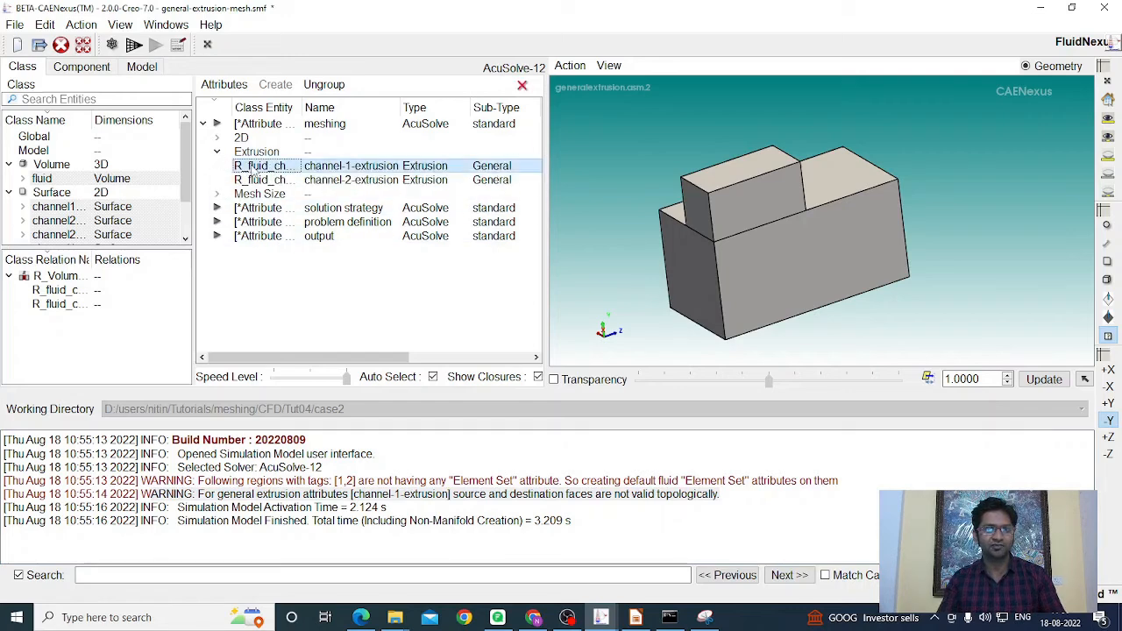
drag(443, 105, 221, 86)
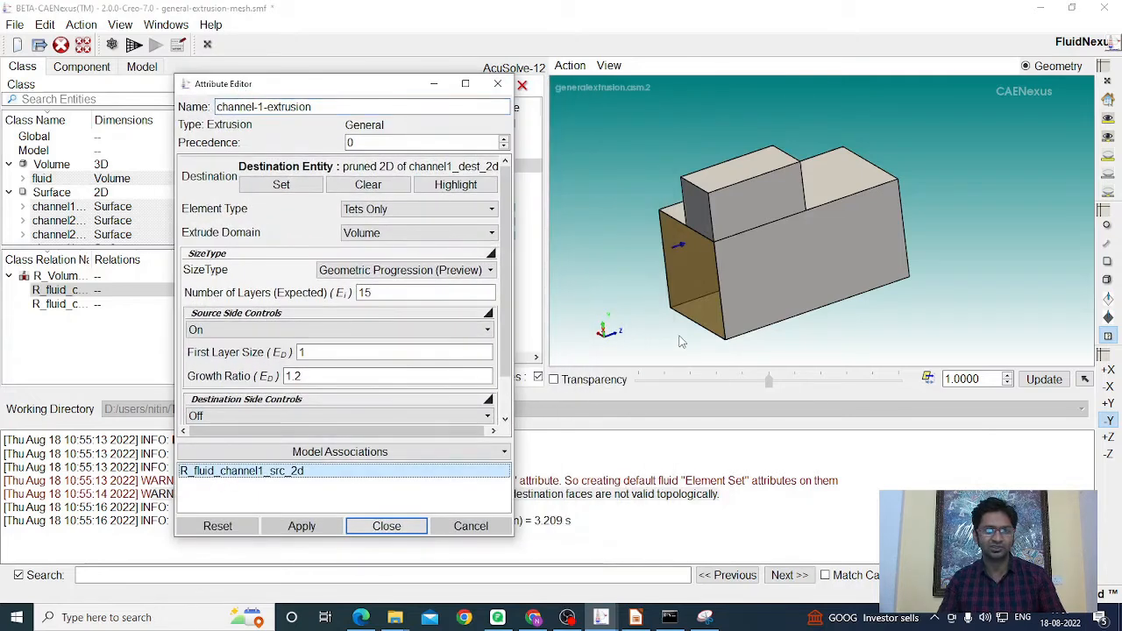
drag(676, 265, 697, 263)
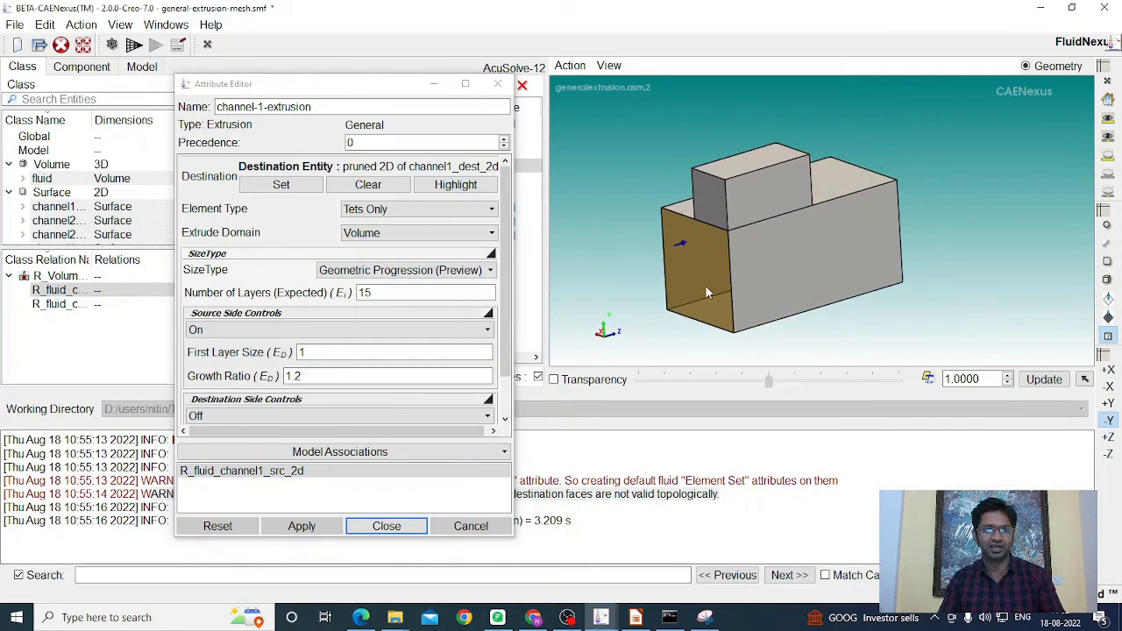
click(462, 185)
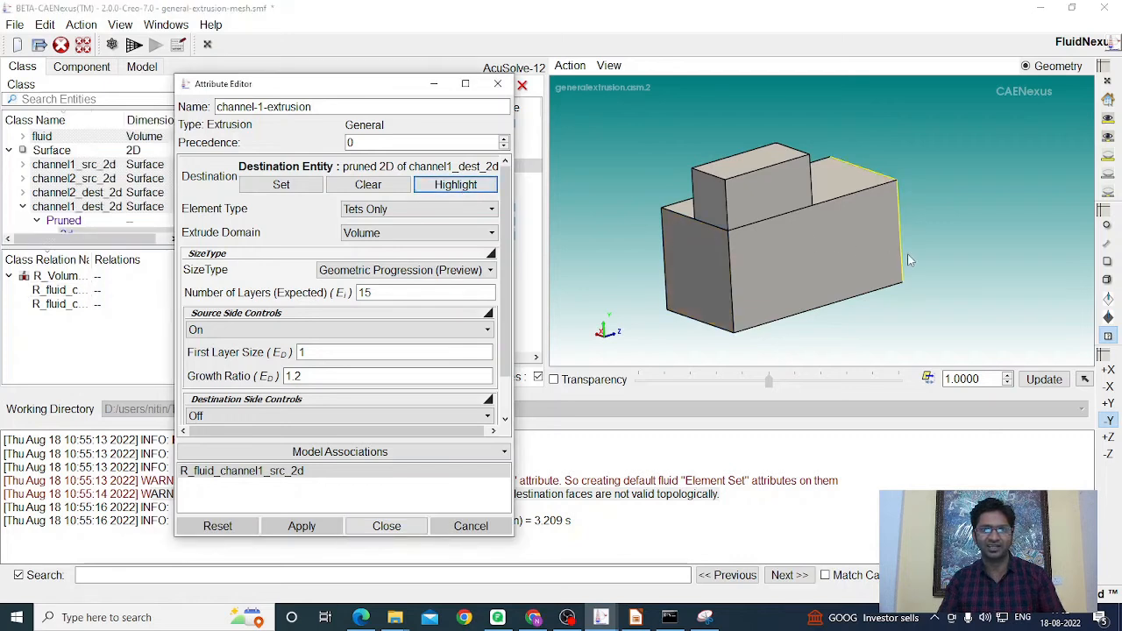
middle_drag(907, 253, 724, 290)
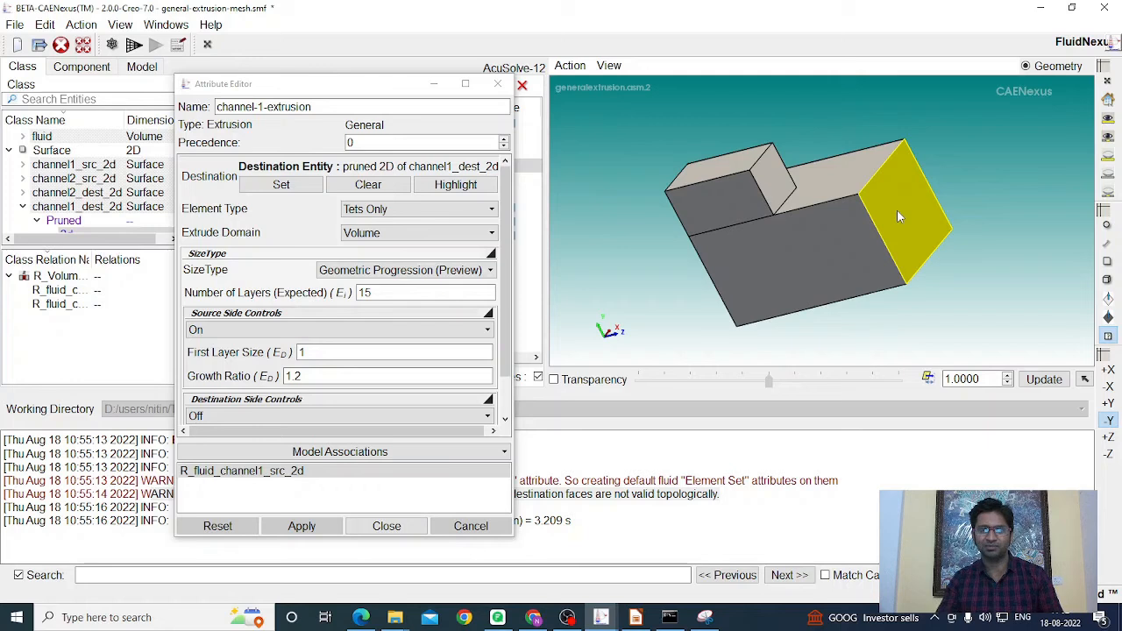
middle_drag(894, 213, 968, 261)
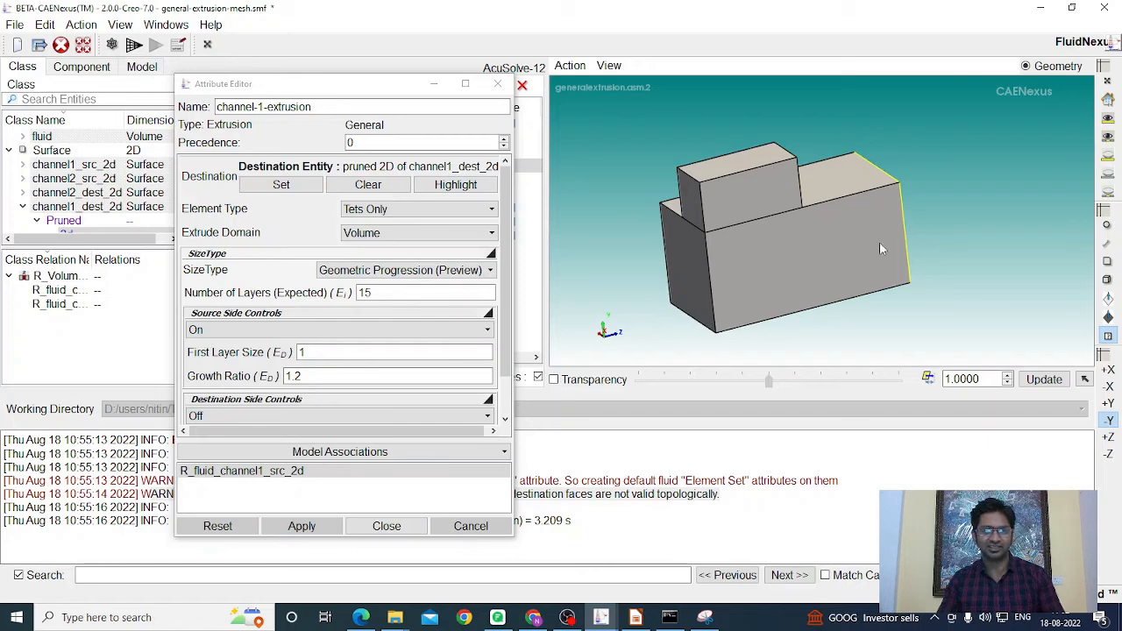
click(387, 526)
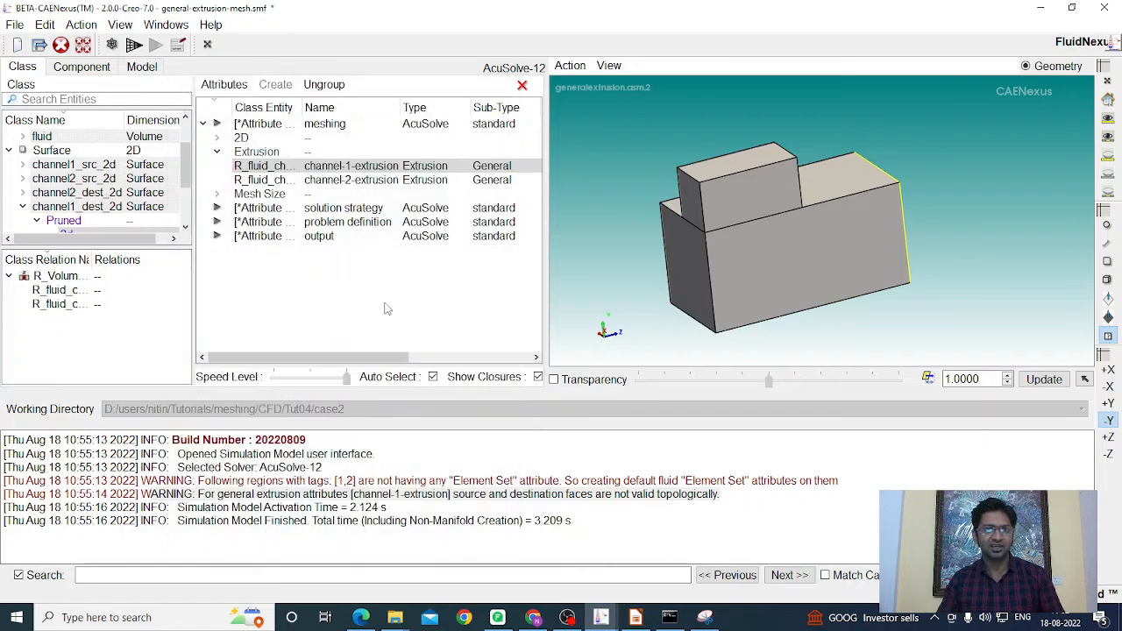
Open the channel-2-extrusion attribute, highlight its R_fluid_channel2_src_2d source face and its destination face for comparison, and close it unchanged
click(273, 182)
double_click(274, 185)
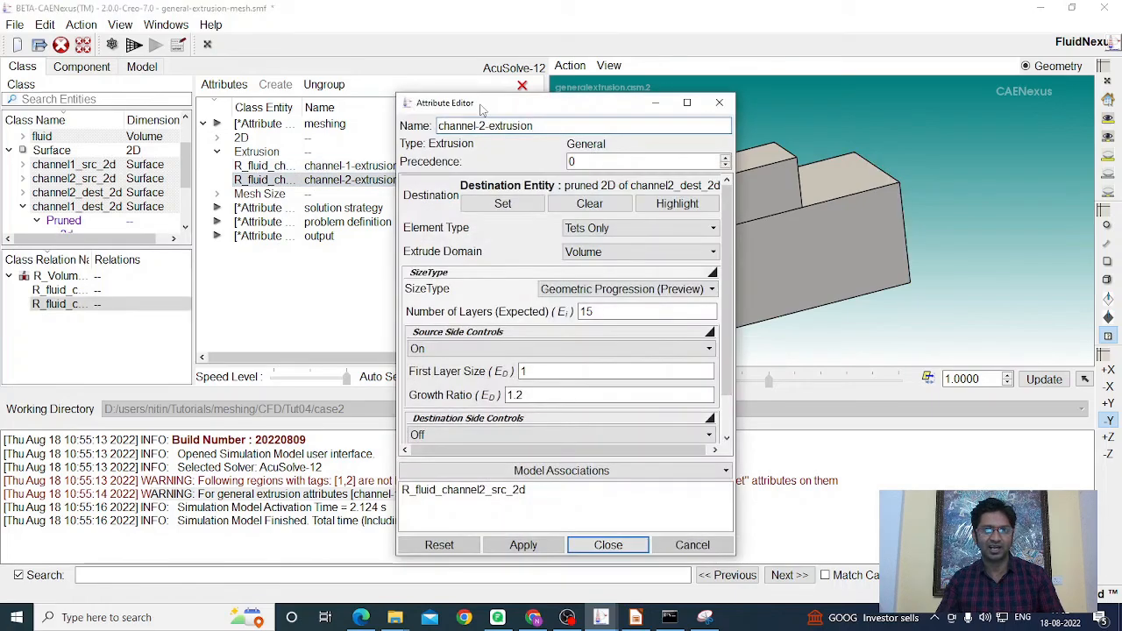
drag(480, 104, 213, 91)
click(217, 477)
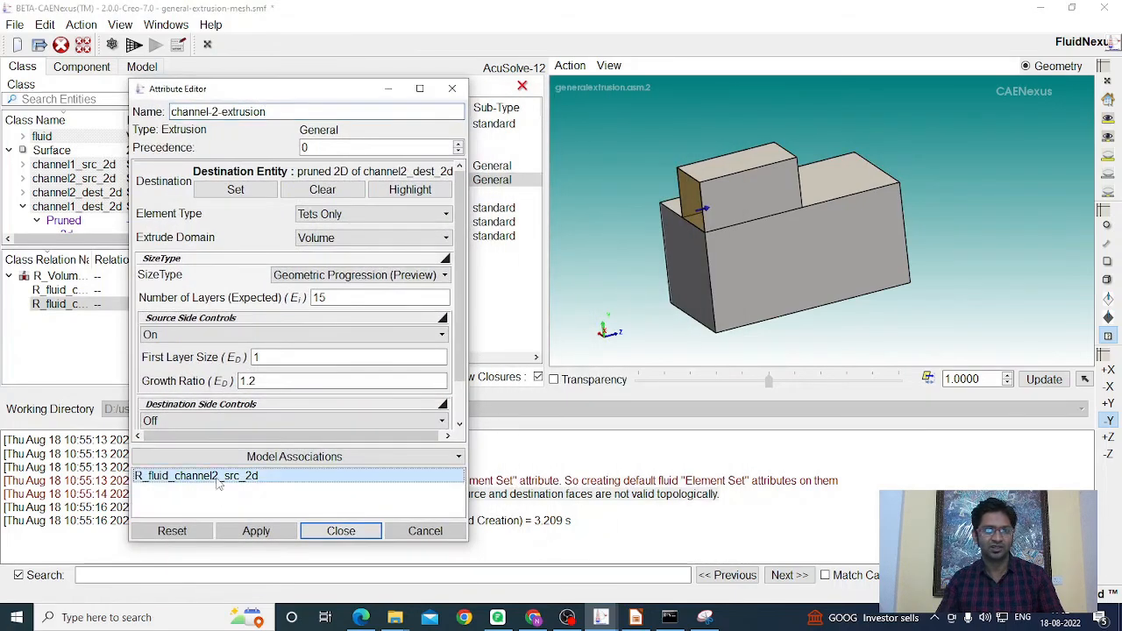
drag(626, 290, 674, 289)
scroll(704, 213, up, 1)
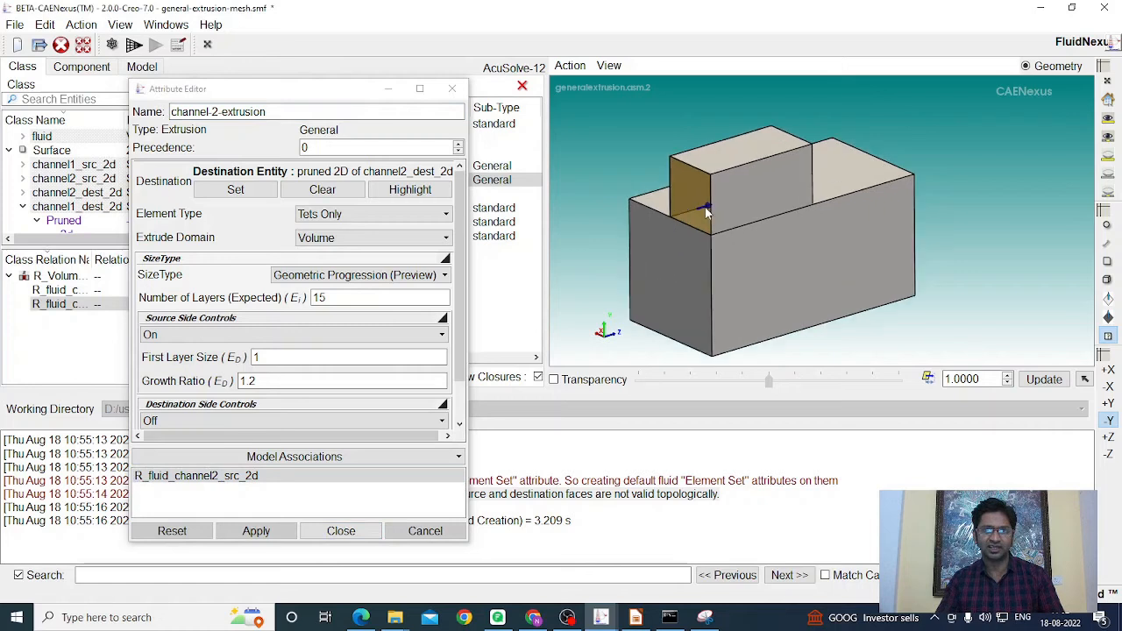
middle_drag(696, 237, 716, 256)
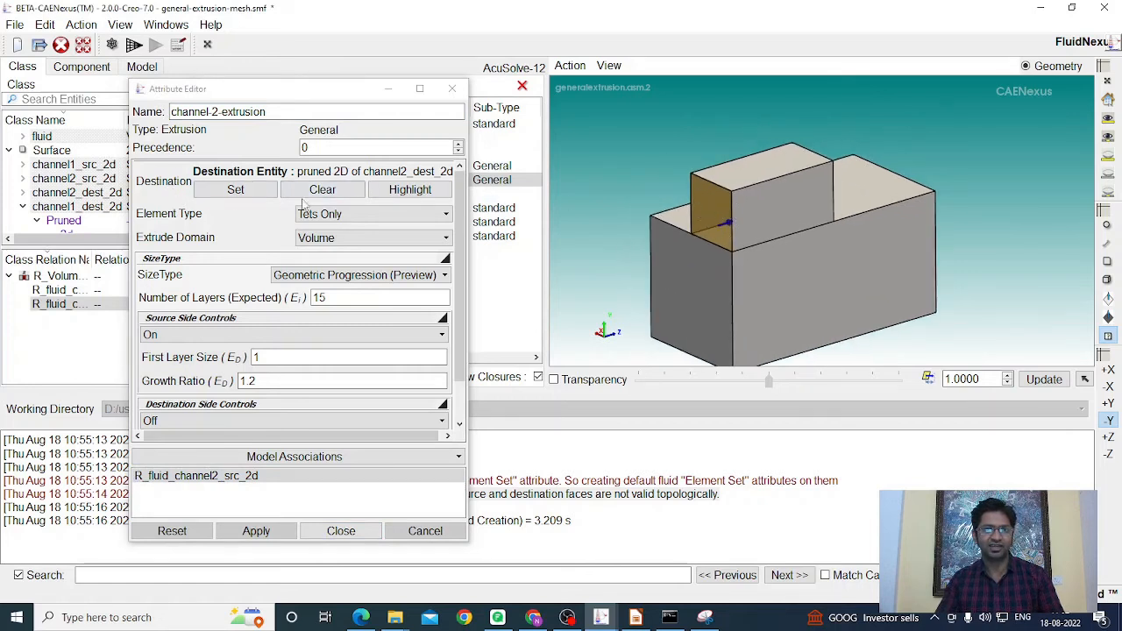
click(417, 200)
middle_drag(802, 236, 794, 211)
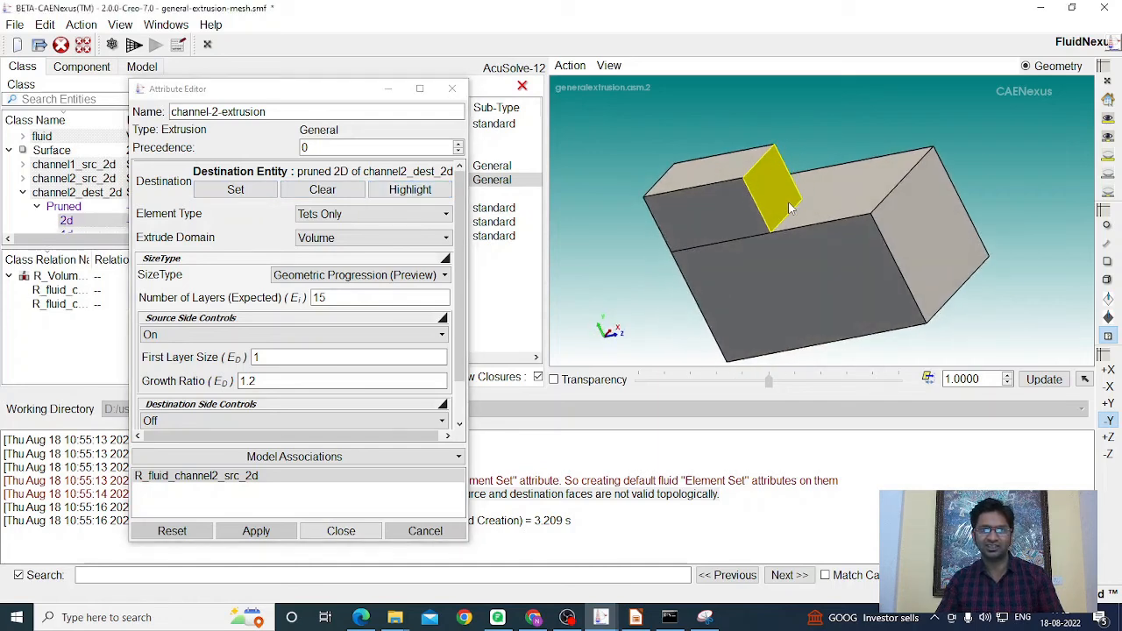
middle_drag(789, 201, 724, 209)
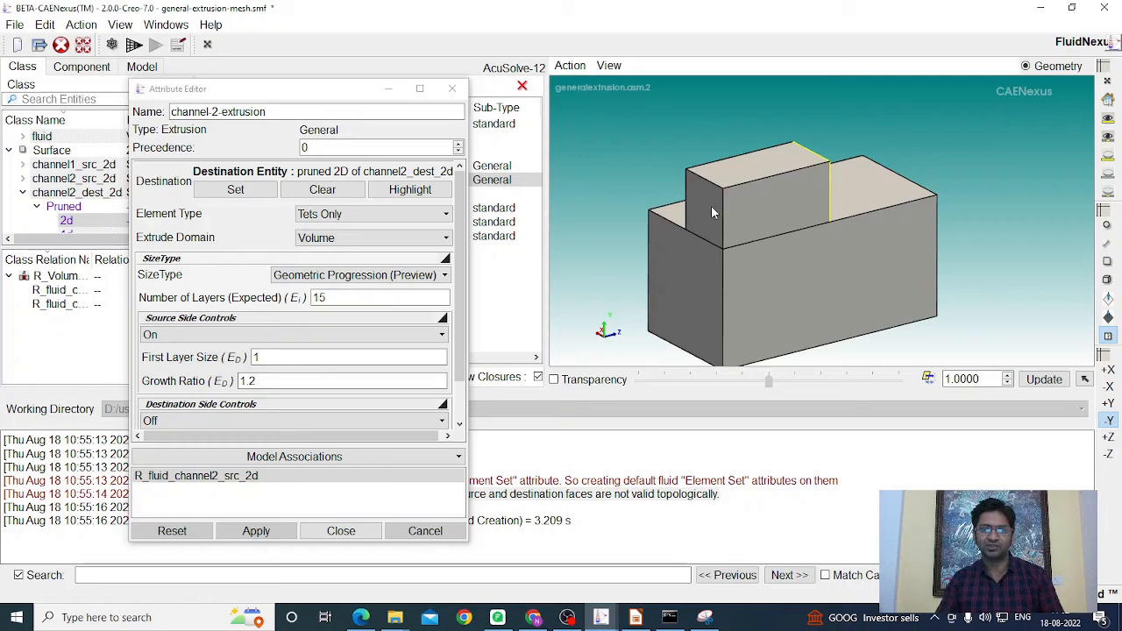
middle_drag(711, 205, 780, 195)
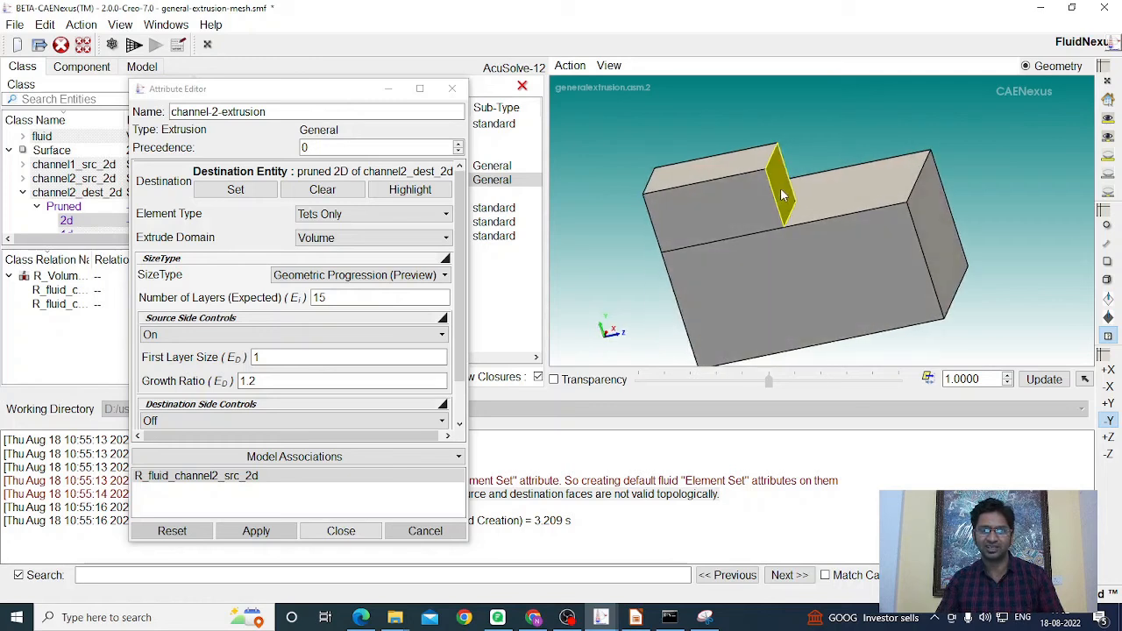
middle_drag(769, 254, 855, 267)
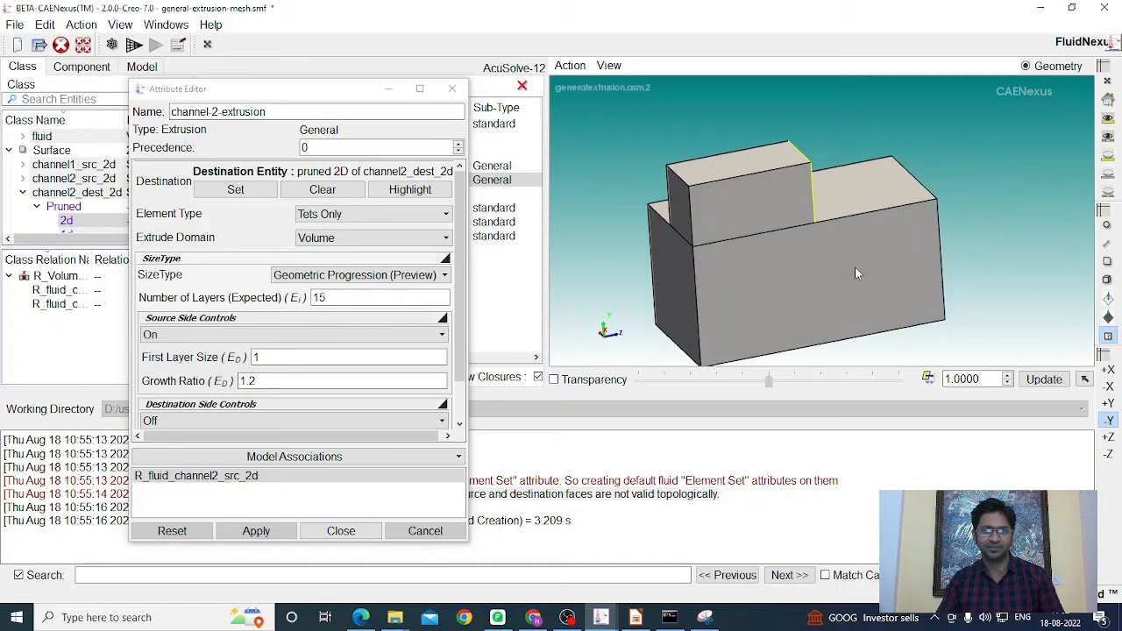
click(342, 531)
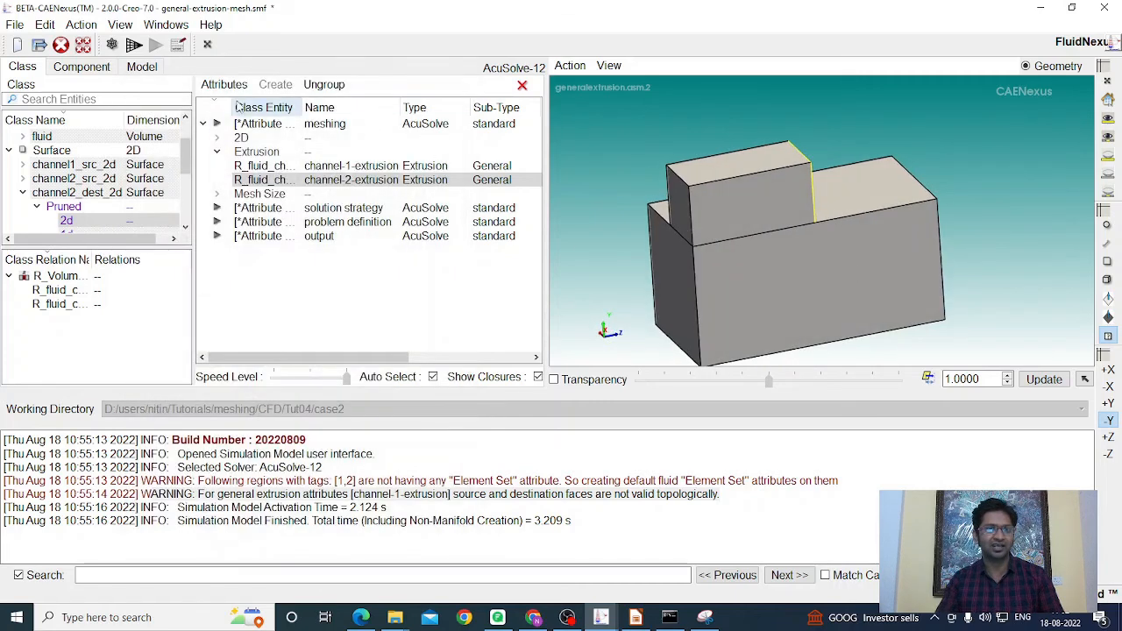
Generate the mesh for the general extrusion model and inspect the extruded layers on the long side of the channels
click(134, 46)
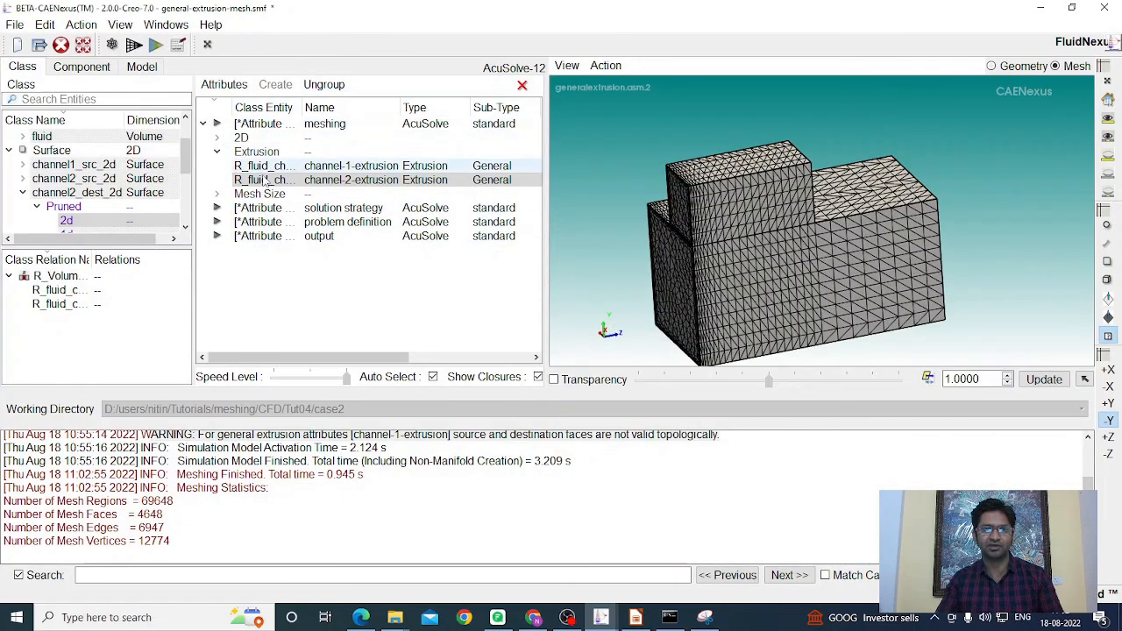
scroll(780, 261, down, 2)
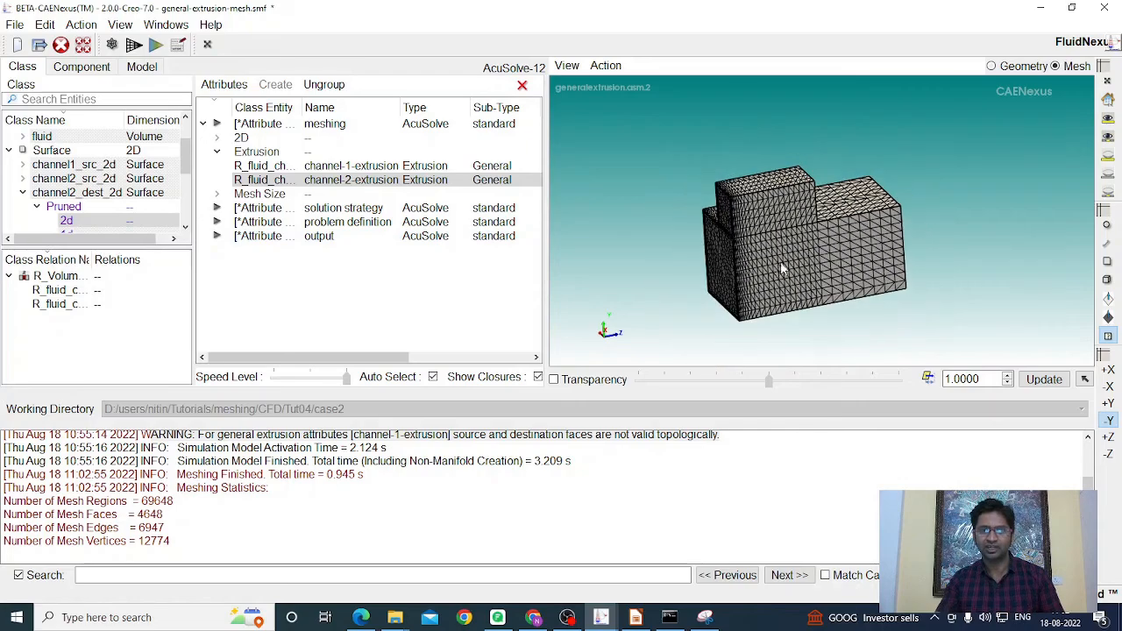
mouse_move(780, 262)
mouse_down()
mouse_move(734, 312)
mouse_move(746, 286)
mouse_move(778, 274)
mouse_up()
scroll(747, 286, up, 3)
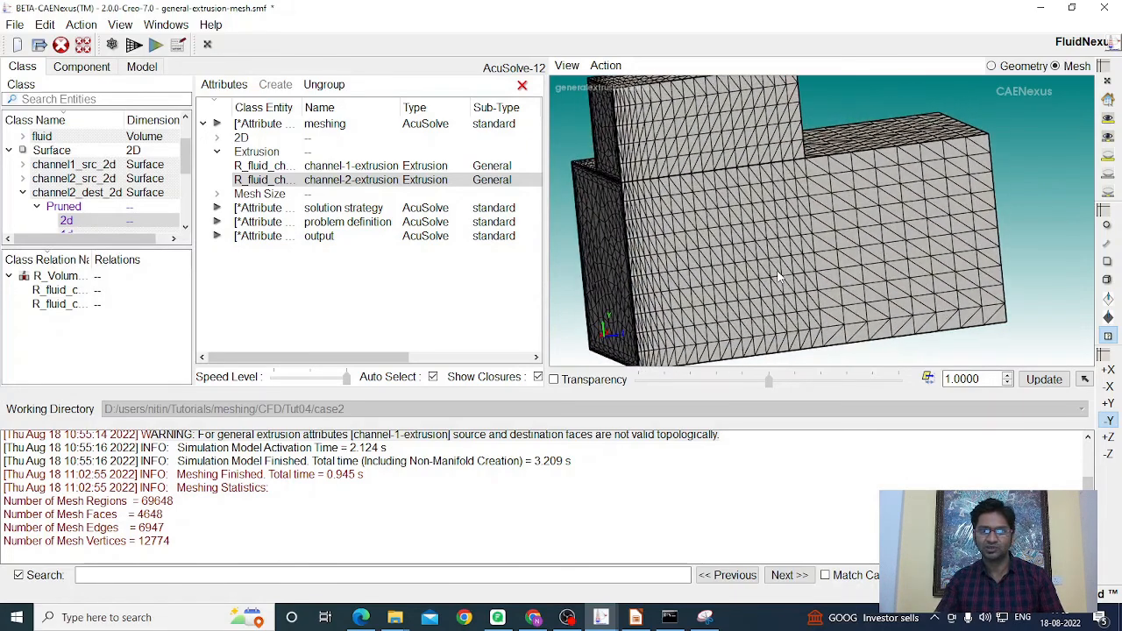